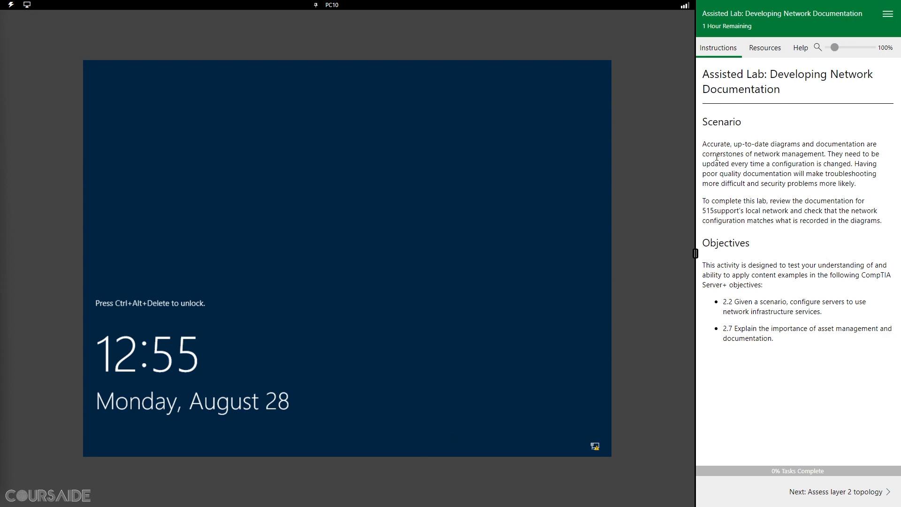
# - Have the lab's scenario and objectives read aloud, starting from the lab title
pyautogui.hotkey('ctrl', 'shift', 'u')
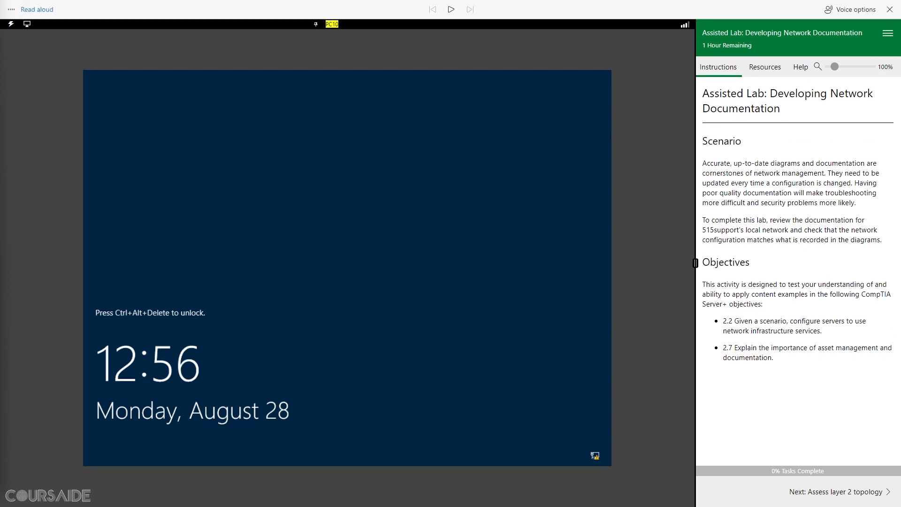
pyautogui.moveTo(704, 92); pyautogui.dragTo(791, 111)
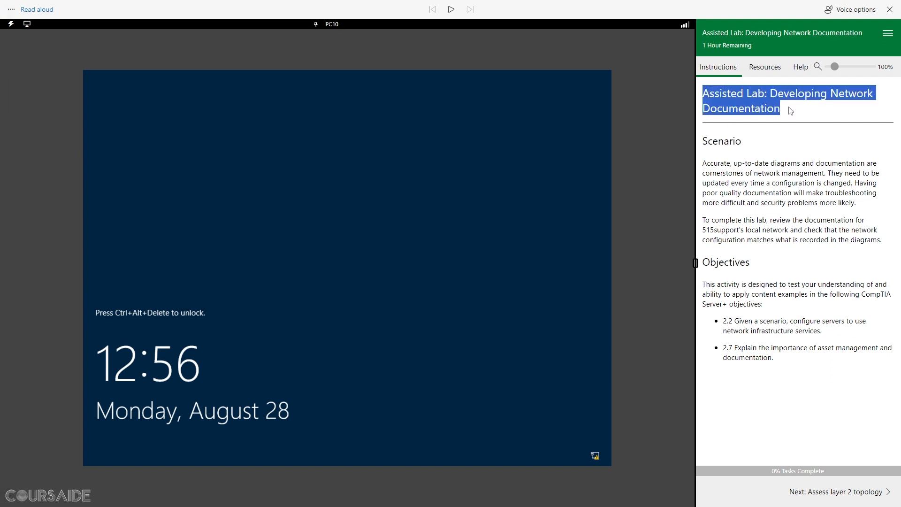
pyautogui.click(451, 9)
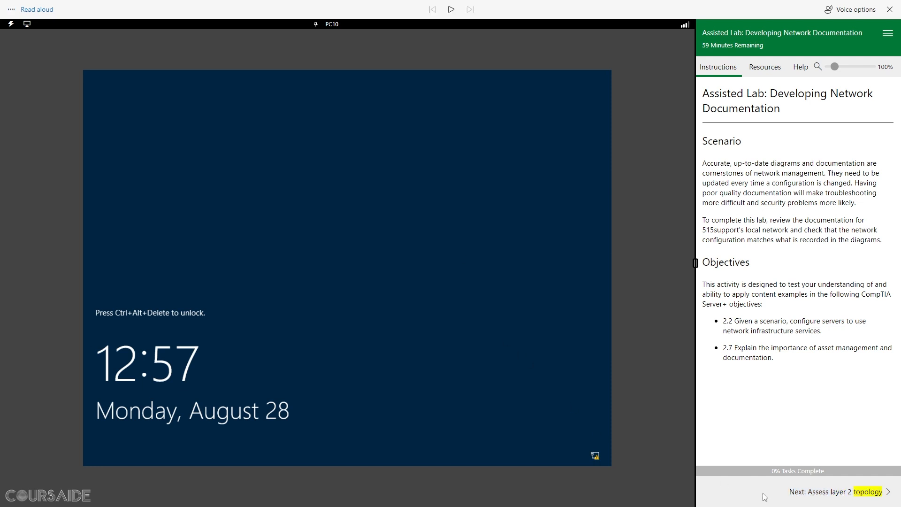
# - Go to the "Assess layer 2 topology" section and have its introduction read aloud, stopping before task 1
pyautogui.click(867, 497)
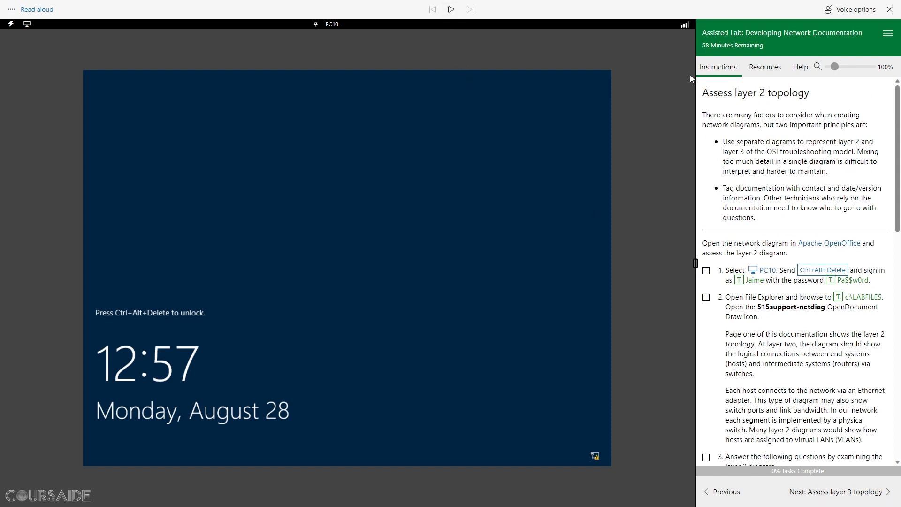
pyautogui.moveTo(705, 94); pyautogui.dragTo(815, 96)
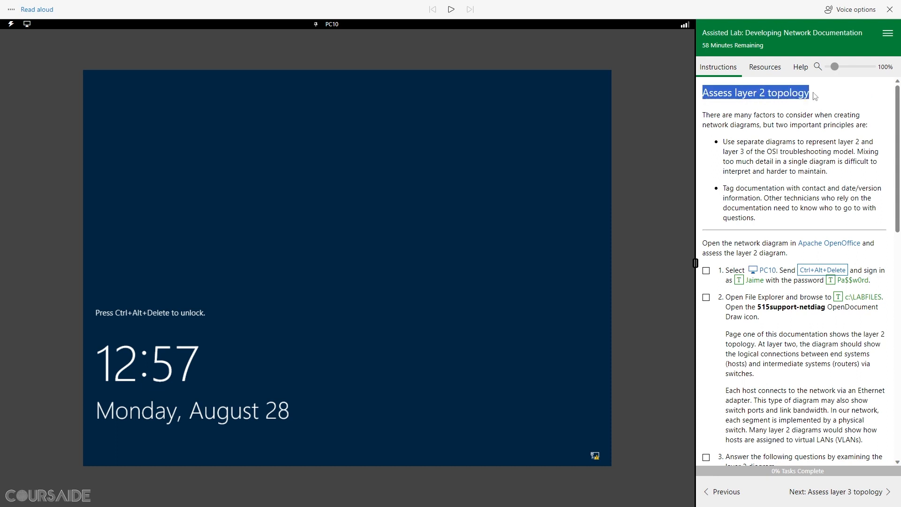
pyautogui.click(451, 10)
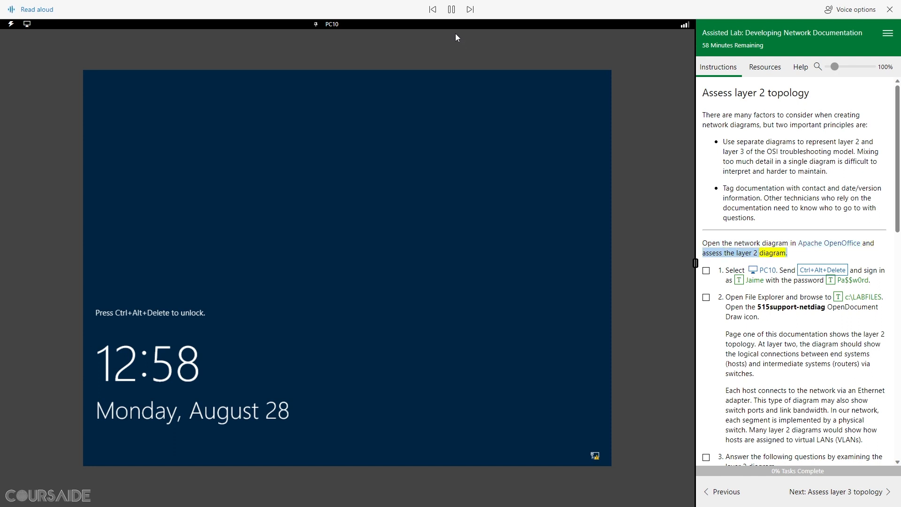
pyautogui.click(451, 9)
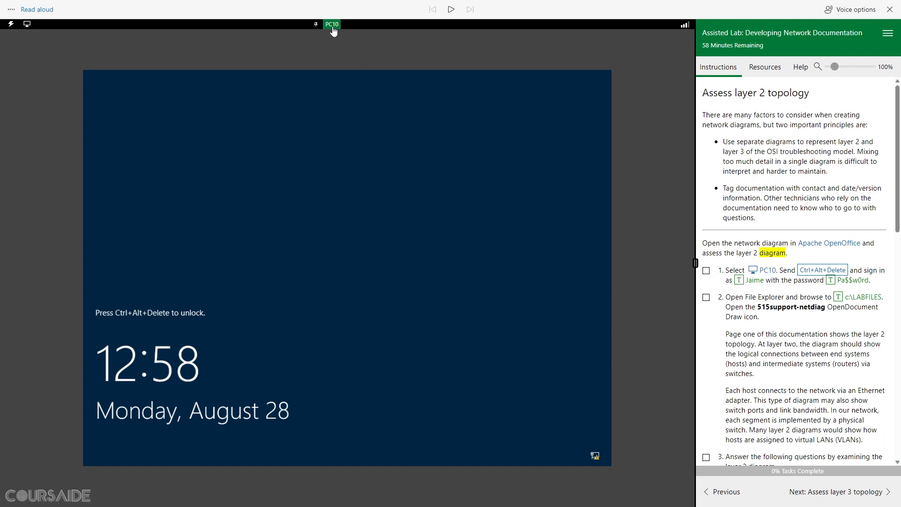
# - Unlock PC10, sign in with the account password supplied in the instructions, and mark task 1 complete
pyautogui.click(819, 272)
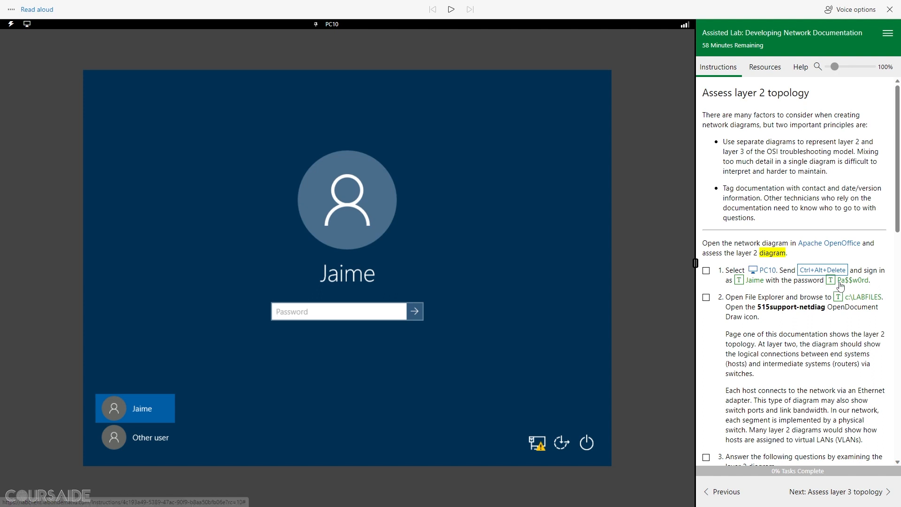
pyautogui.click(830, 281)
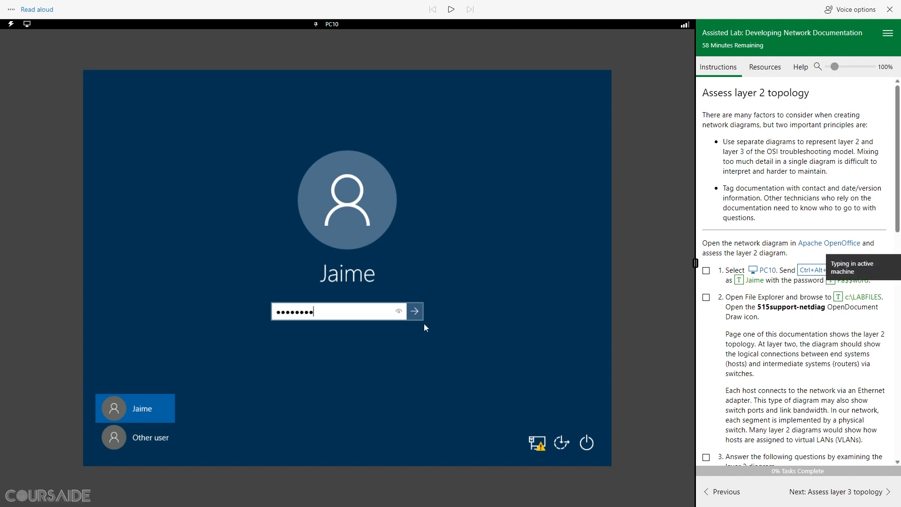
pyautogui.click(415, 311)
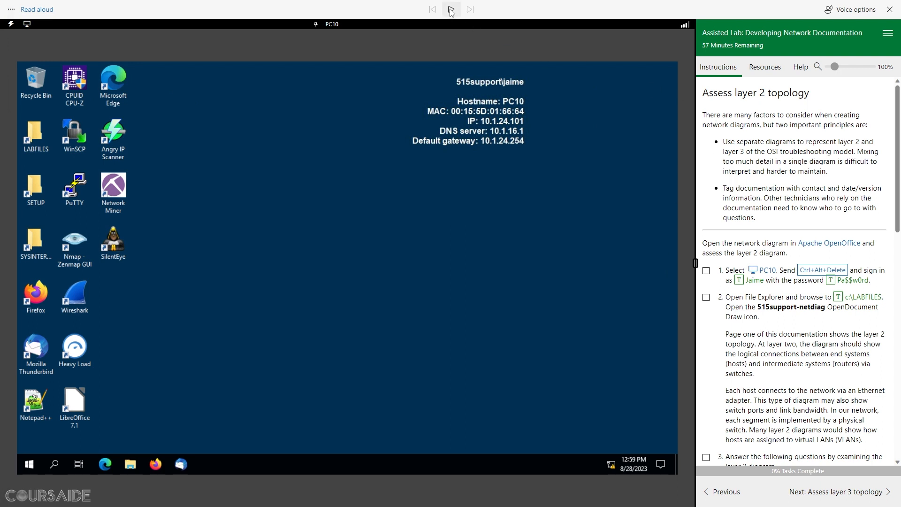
pyautogui.moveTo(703, 94); pyautogui.dragTo(822, 100)
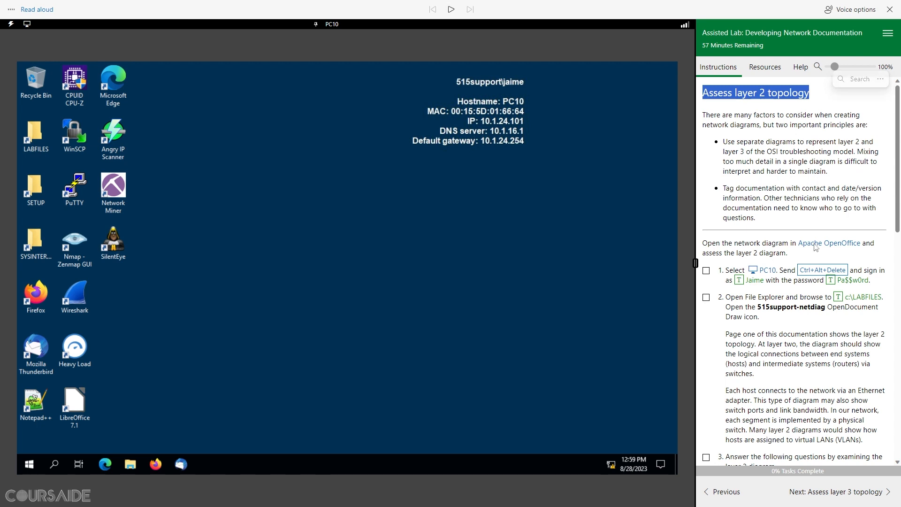
pyautogui.click(705, 271)
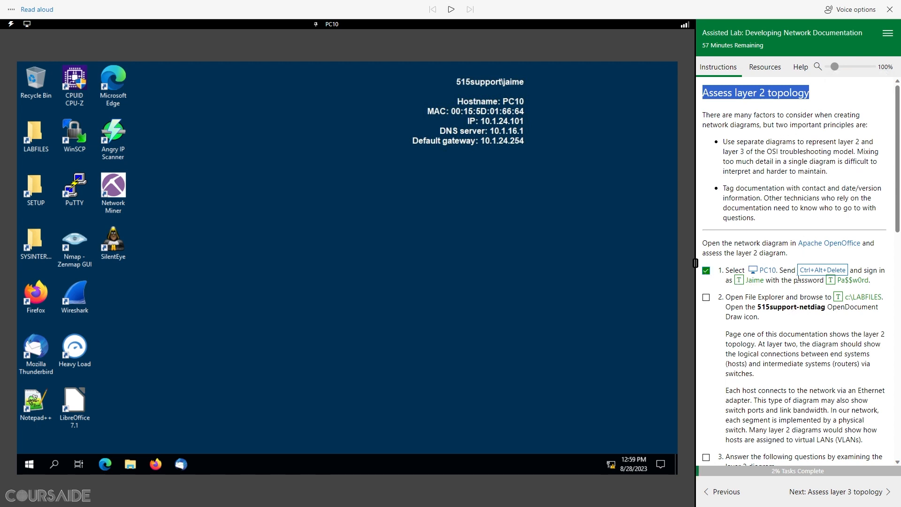
# - Browse to c:\LABFILES in File Explorer and open the 515support-netdiag drawing
pyautogui.scroll(-1, 798, 278)
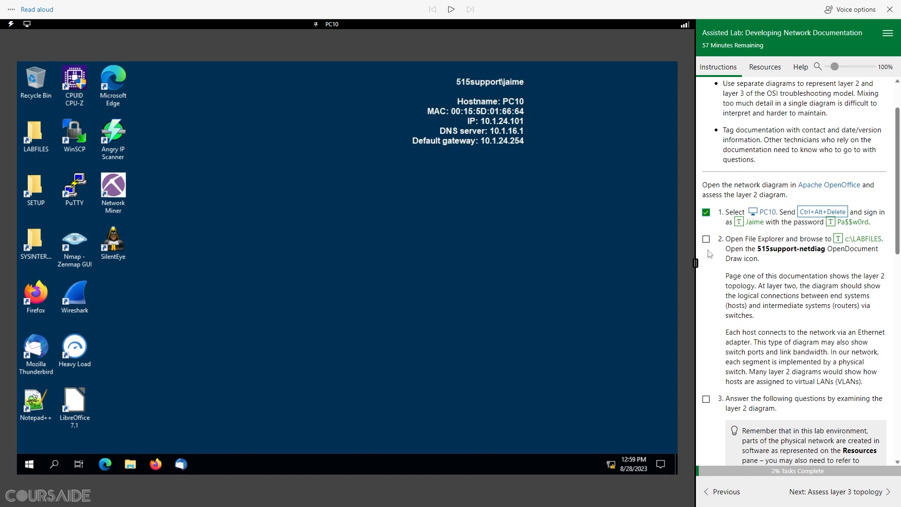
pyautogui.click(131, 469)
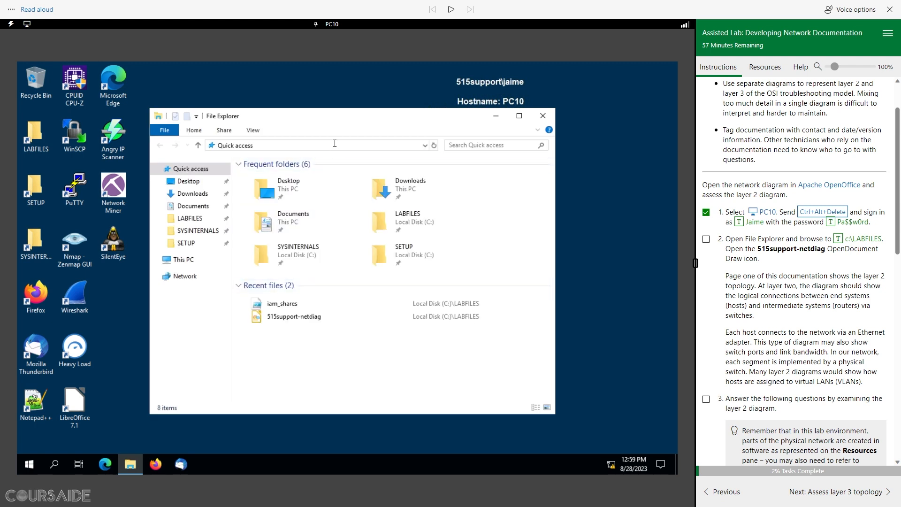
pyautogui.click(334, 148)
pyautogui.click(837, 241)
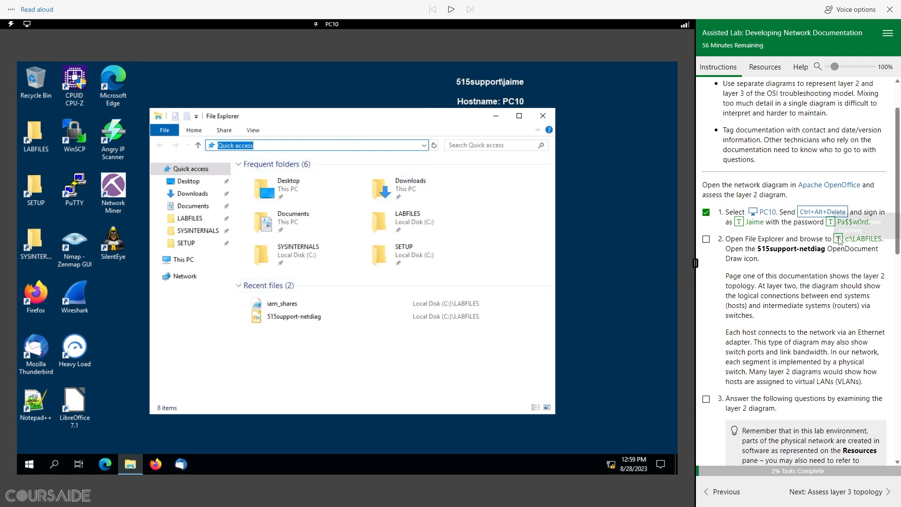
pyautogui.press('Return')
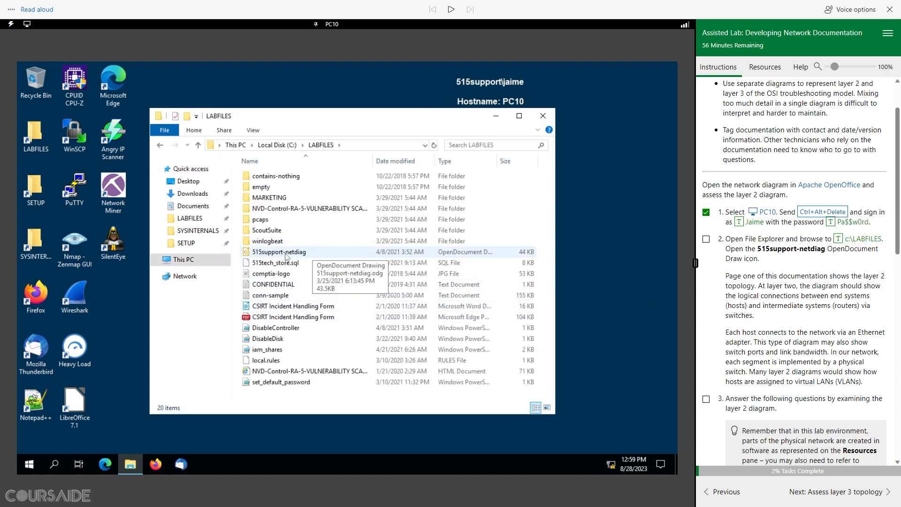
pyautogui.click(287, 256)
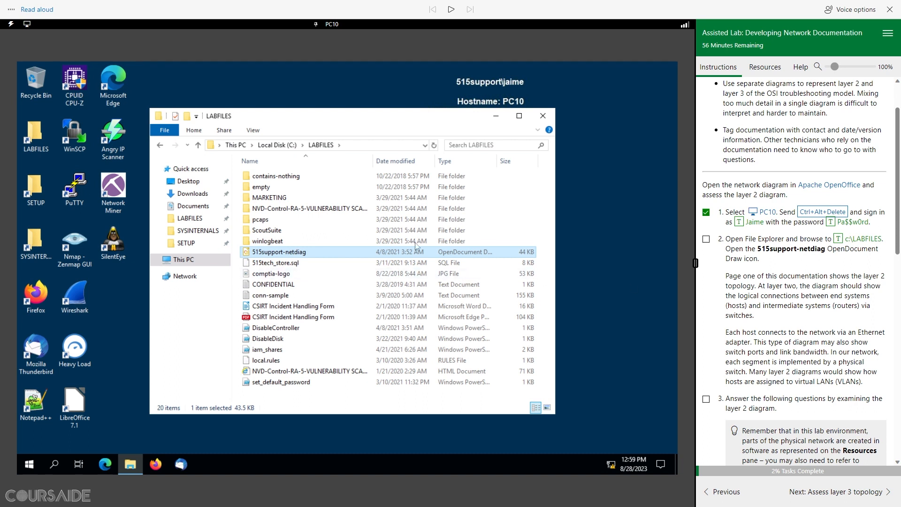
pyautogui.doubleClick(283, 252)
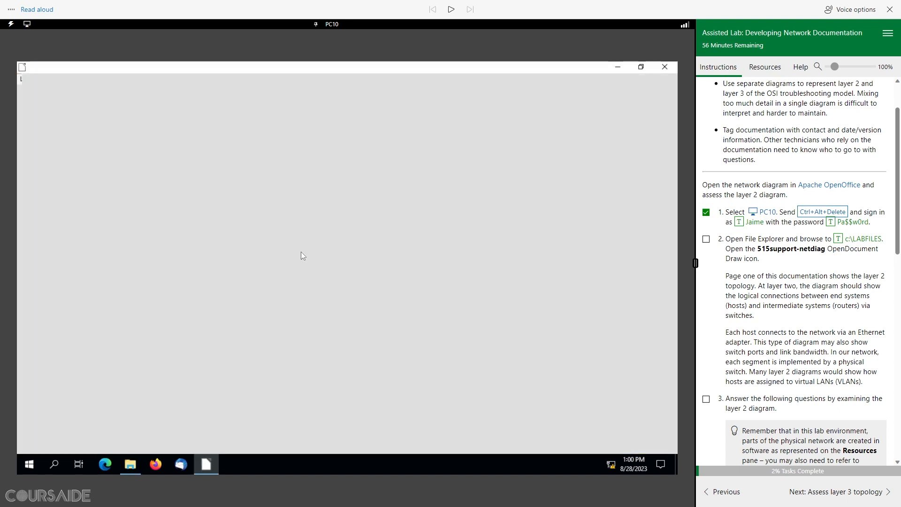
# - Have the instructions read aloud from task 2 through the task 3 hint, and mark task 3 complete
pyautogui.moveTo(726, 240); pyautogui.dragTo(821, 240)
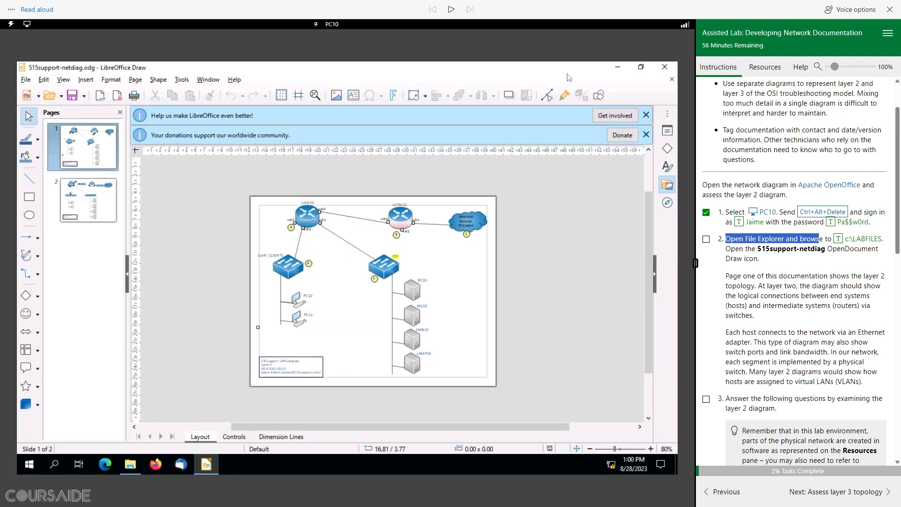
pyautogui.click(451, 9)
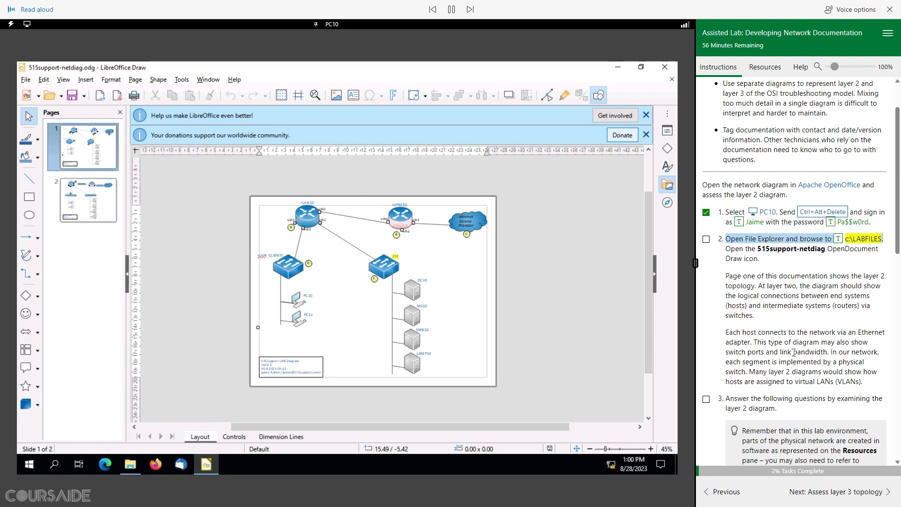
pyautogui.scroll(-2, 796, 337)
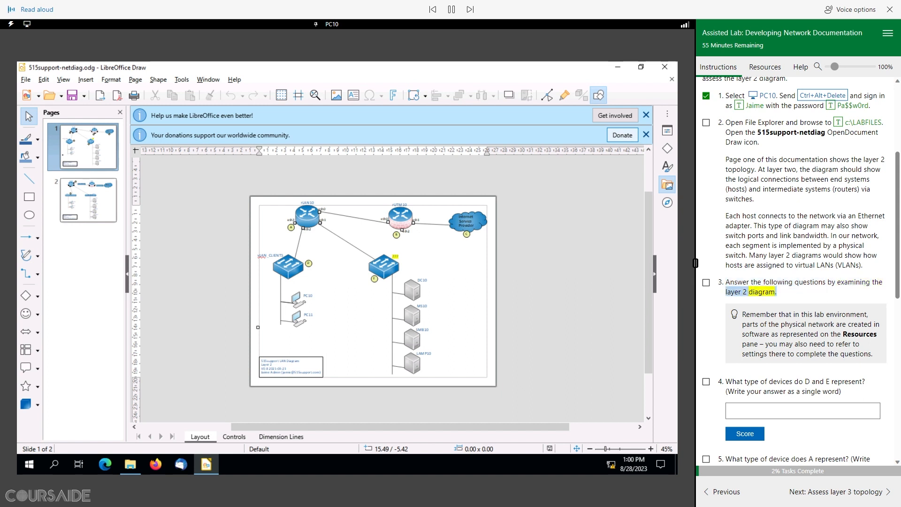
pyautogui.scroll(-2, 877, 258)
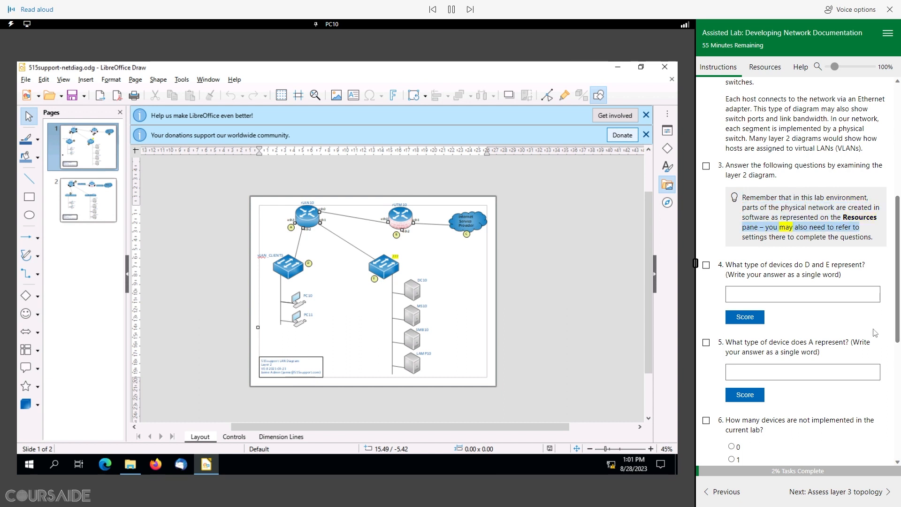
pyautogui.click(452, 9)
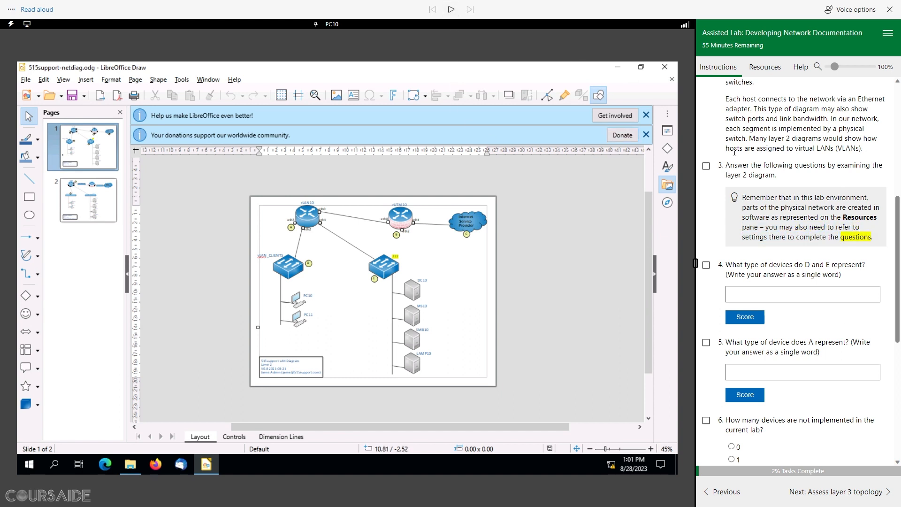
pyautogui.click(706, 167)
pyautogui.click(499, 51)
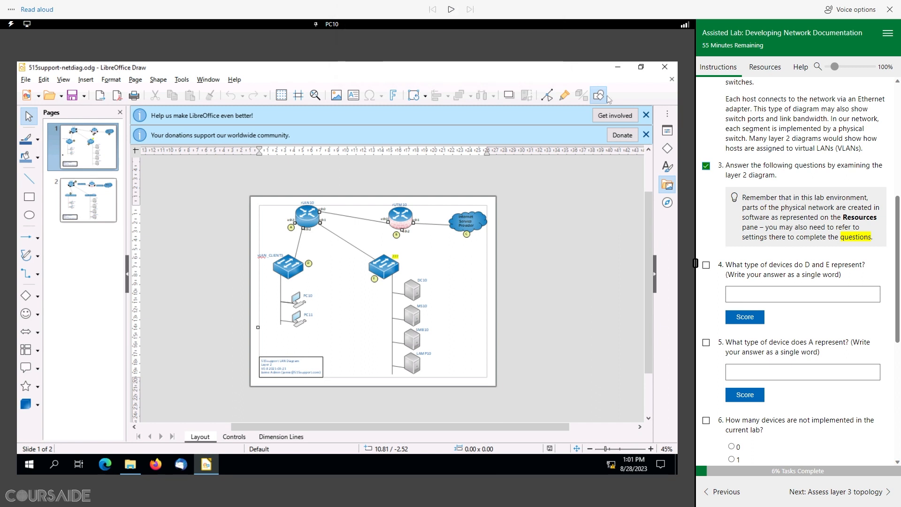
# - Dismiss both notification bars above the drawing and enlarge the layer 2 diagram to 65%
pyautogui.scroll(-3, 769, 319)
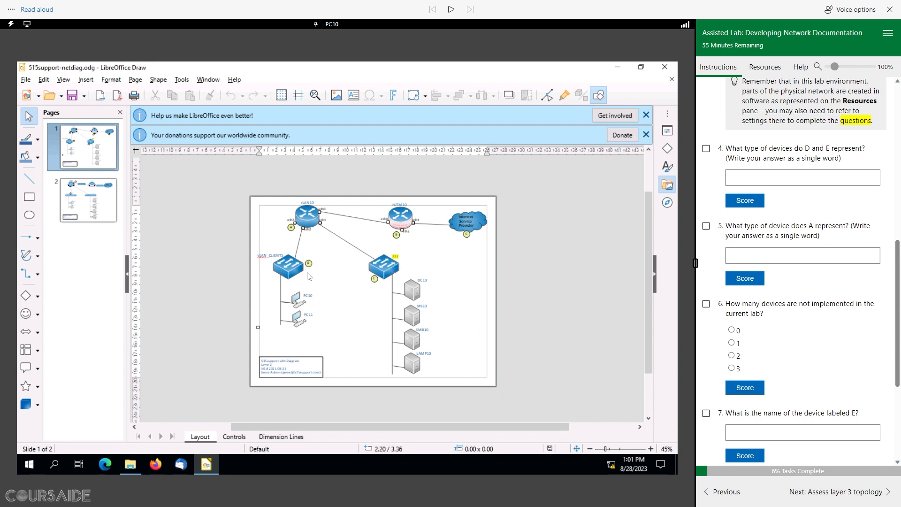
pyautogui.click(650, 449)
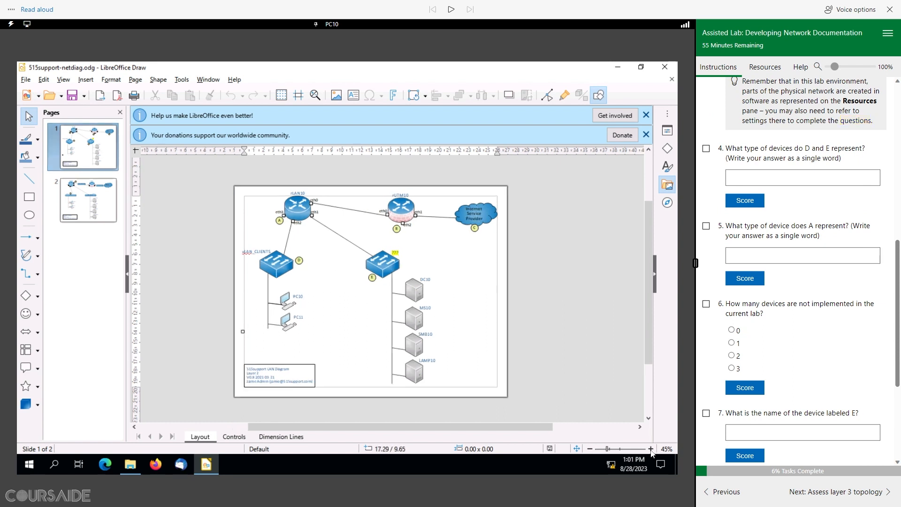
pyautogui.click(646, 135)
pyautogui.click(647, 115)
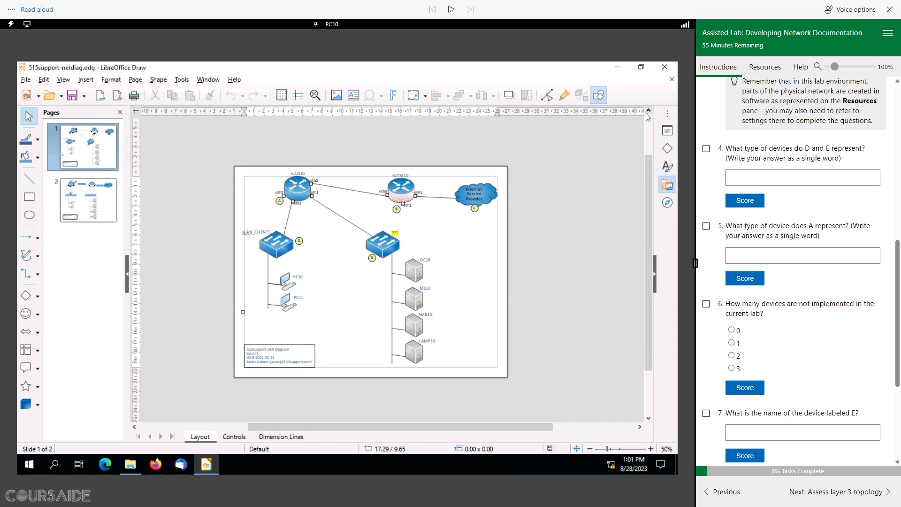
pyautogui.click(650, 449)
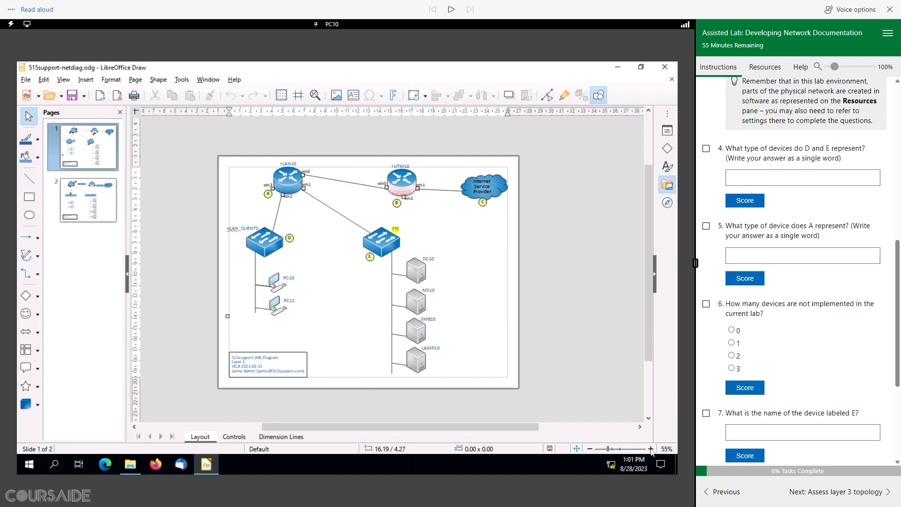
pyautogui.click(651, 449)
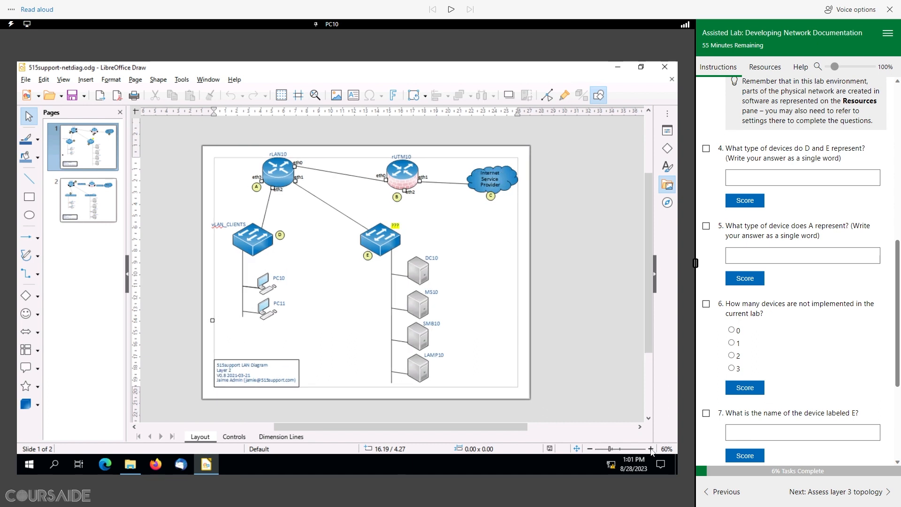
pyautogui.click(650, 449)
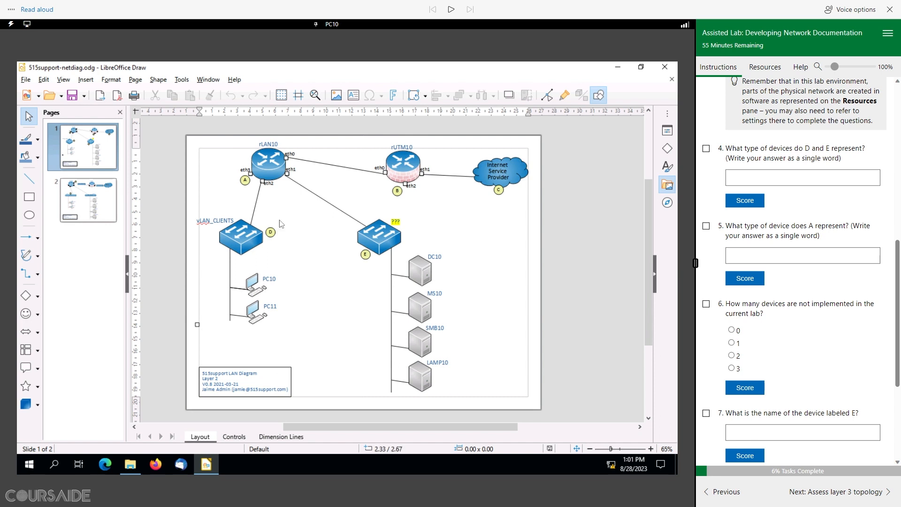
# - Answer question 4, on the device type of D and E, with "Switch" and score it
pyautogui.click(754, 183)
pyautogui.click(746, 212)
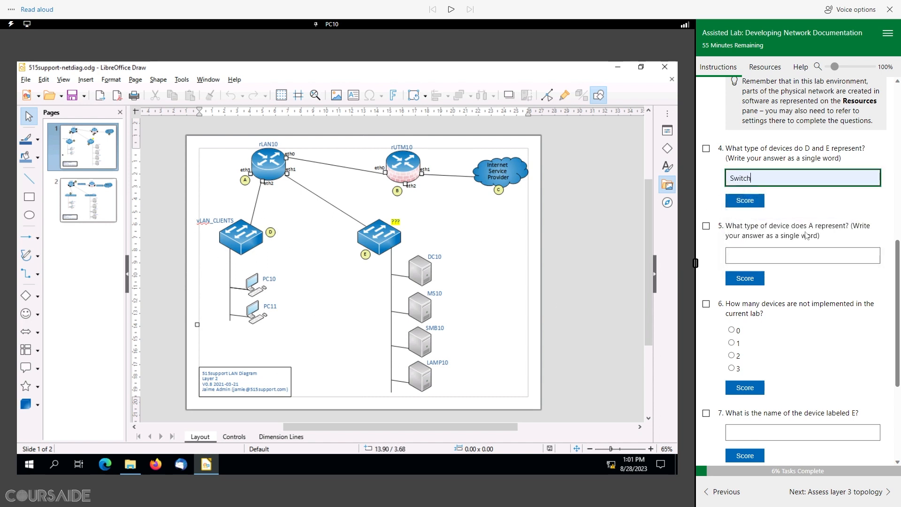
pyautogui.click(753, 201)
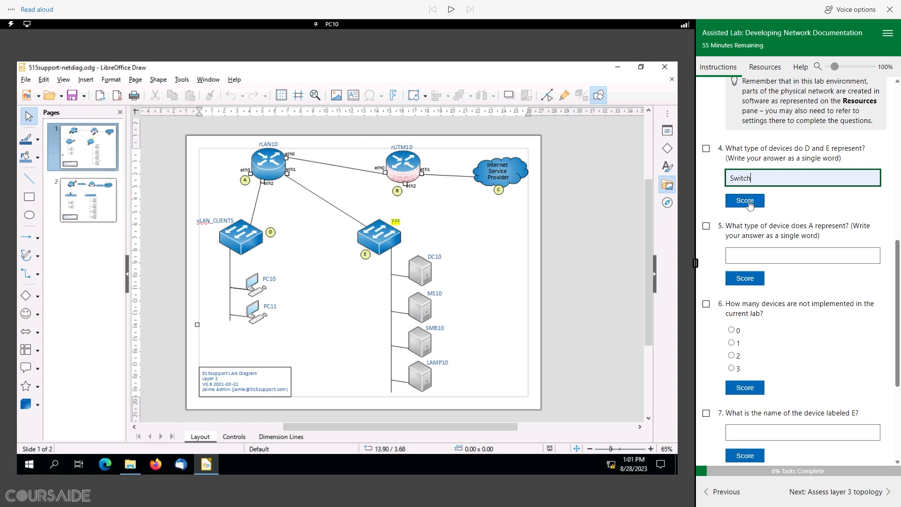
pyautogui.click(753, 202)
# - Answer question 5, on the device type of A, with "Router" and score it
pyautogui.scroll(-1, 798, 247)
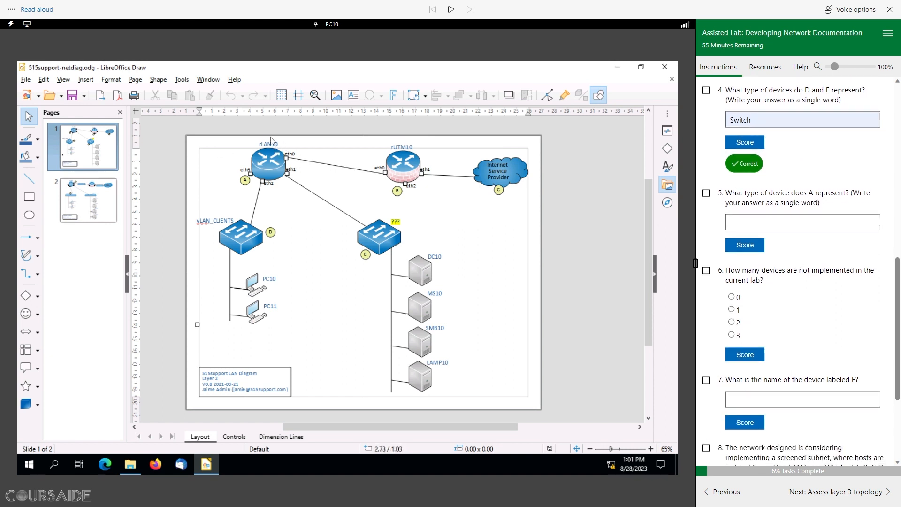
pyautogui.click(745, 222)
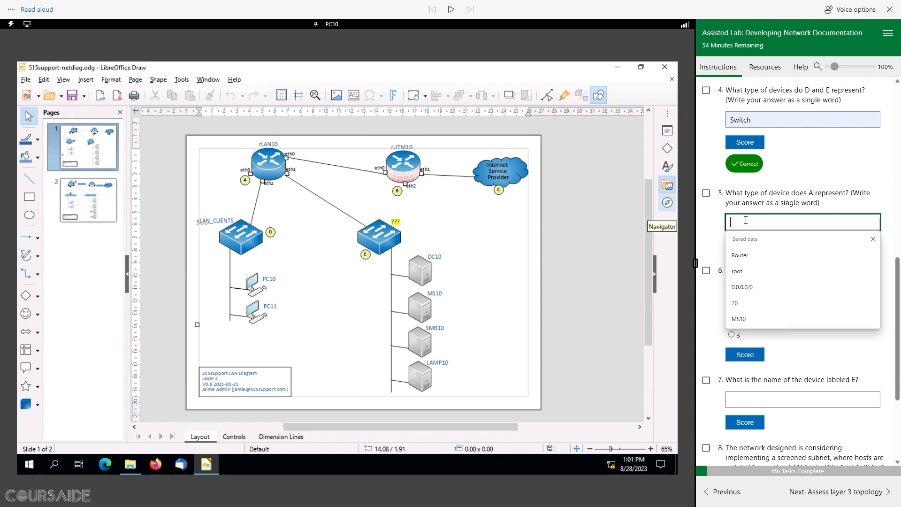
pyautogui.click(748, 256)
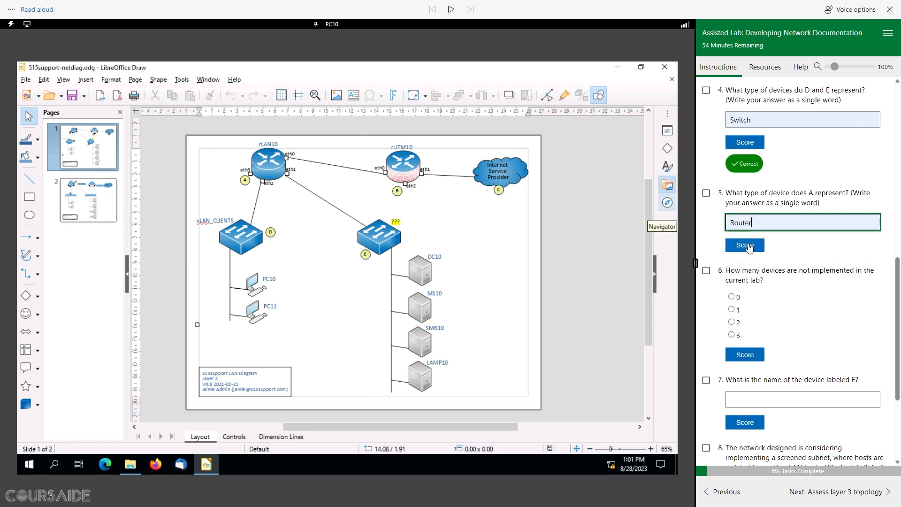
pyautogui.click(749, 246)
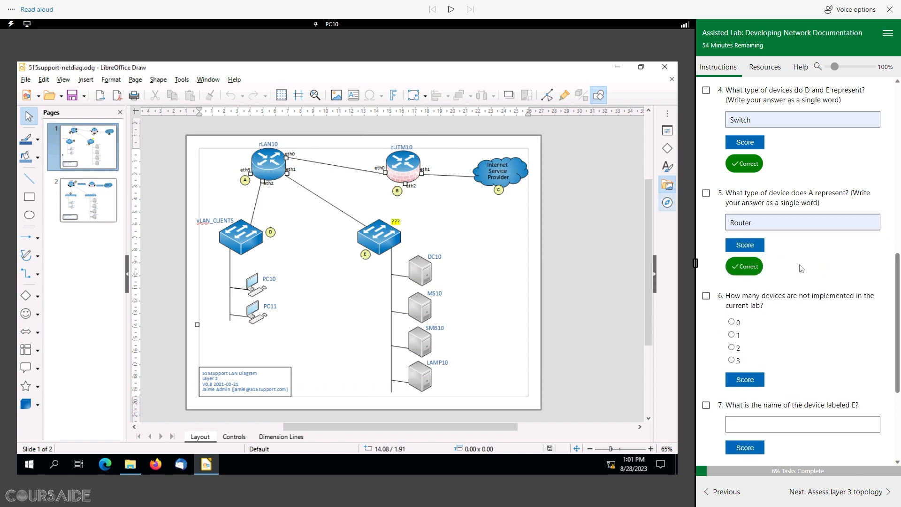
# - Compare the lab's list of virtual machines with the diagram, and answer question 6, on devices not implemented, with 2 and score it
pyautogui.scroll(-1, 801, 268)
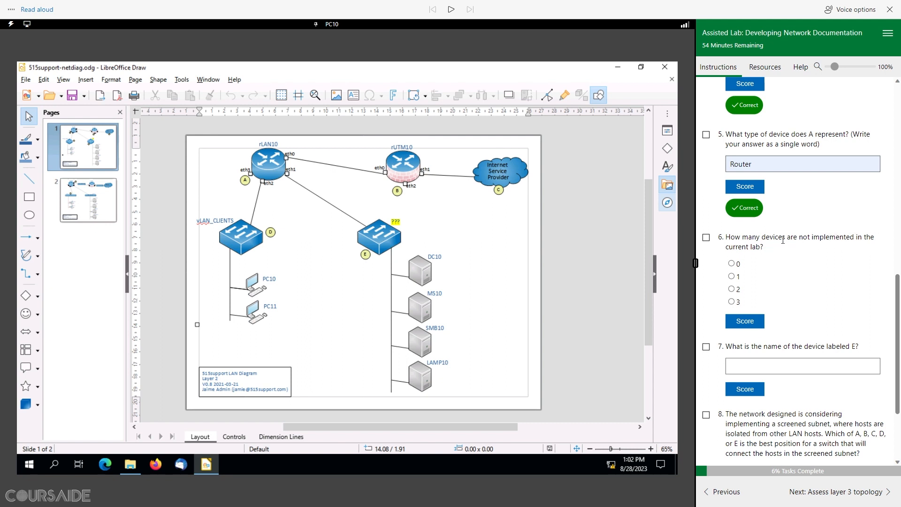
pyautogui.click(768, 69)
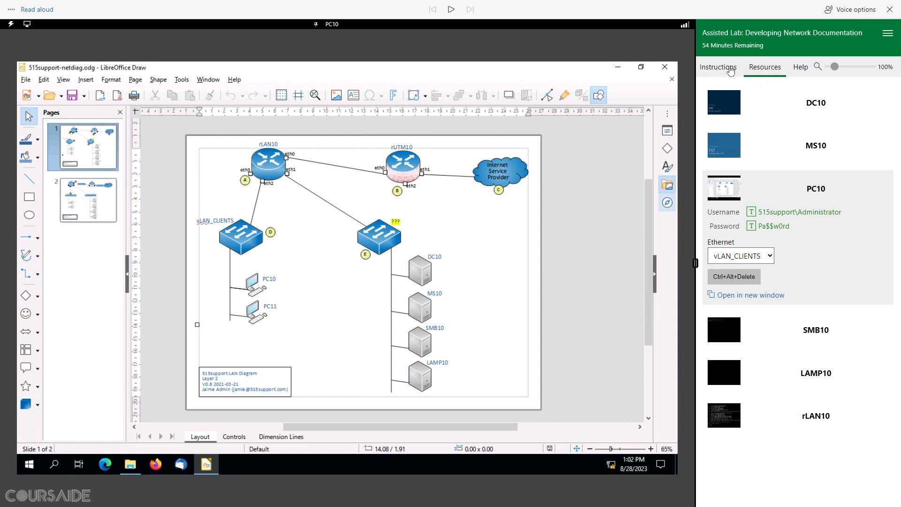
pyautogui.click(713, 69)
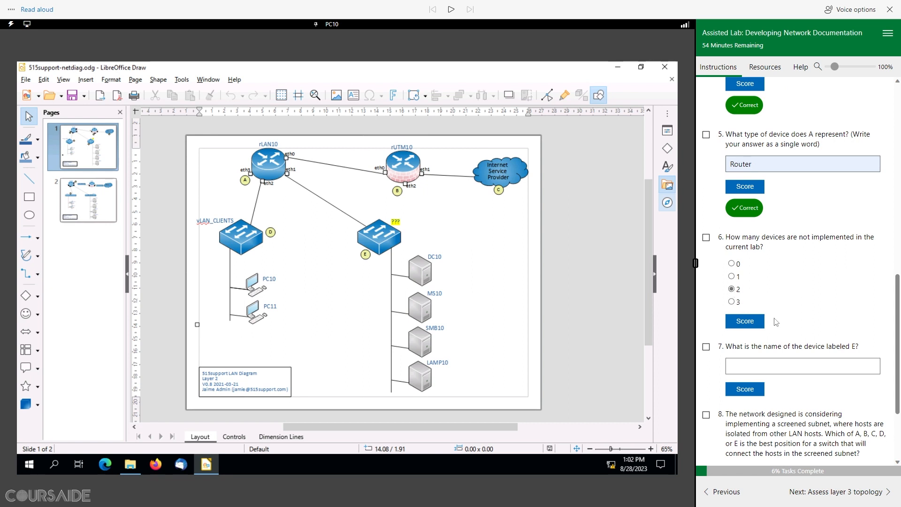
pyautogui.click(746, 322)
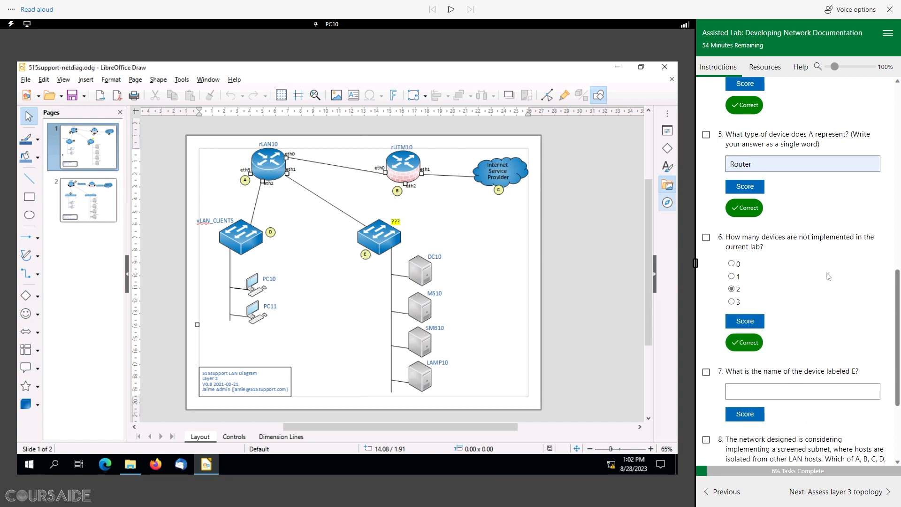
# - Check the networks available to PC10's Ethernet adapter, and answer question 7, on the name of device E, with "vLAN_SERVERS" and score it
pyautogui.scroll(-1, 828, 277)
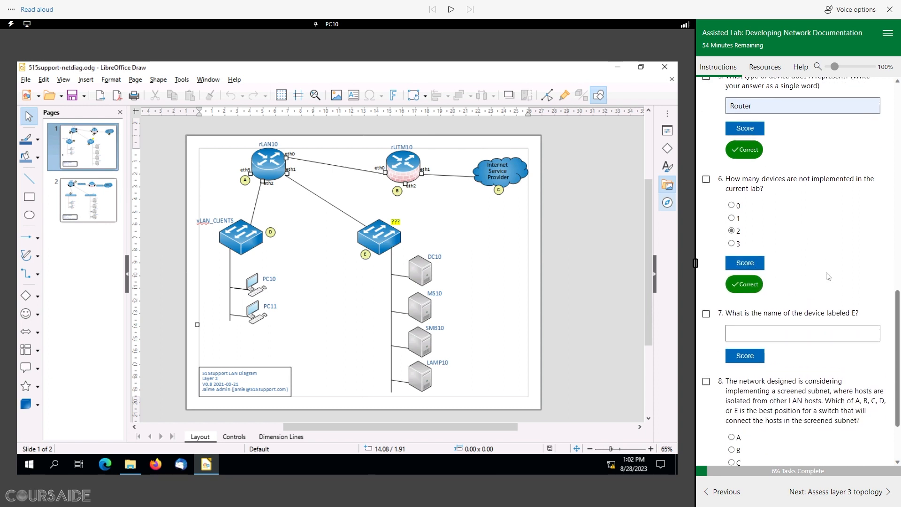
pyautogui.scroll(-2, 829, 277)
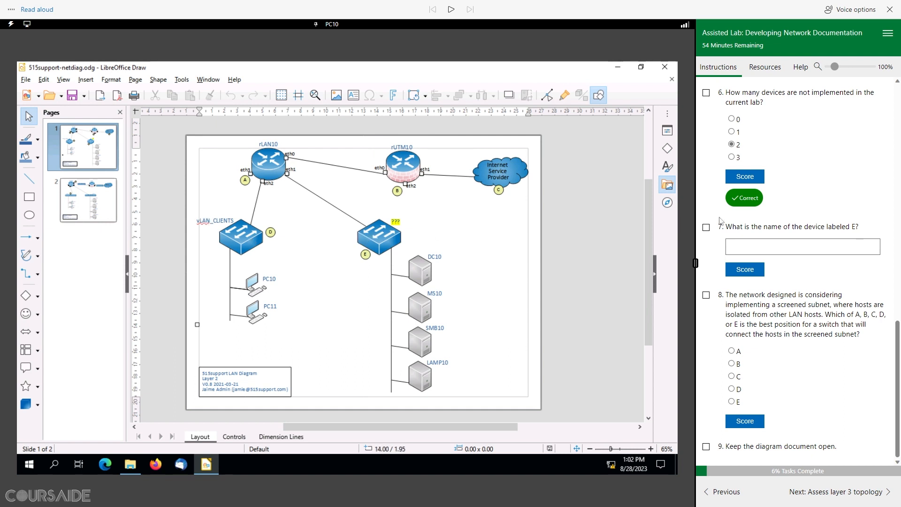
pyautogui.click(770, 66)
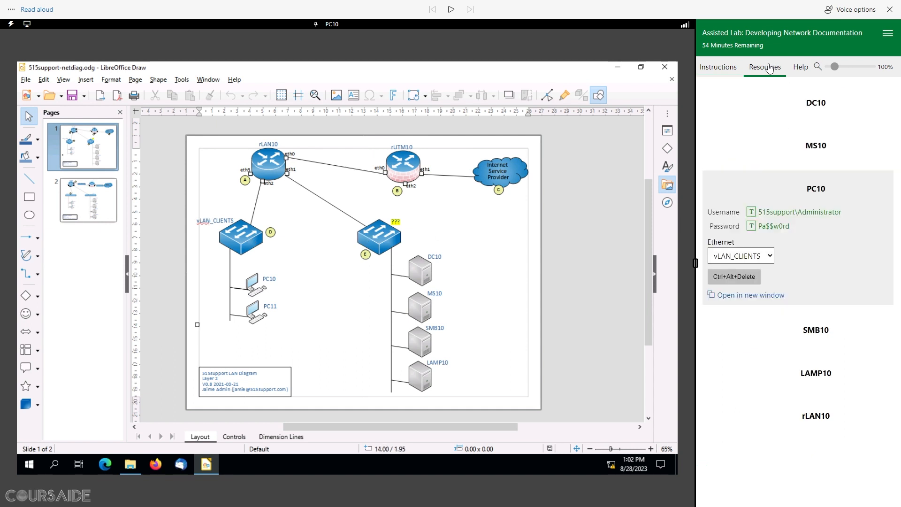
pyautogui.click(770, 258)
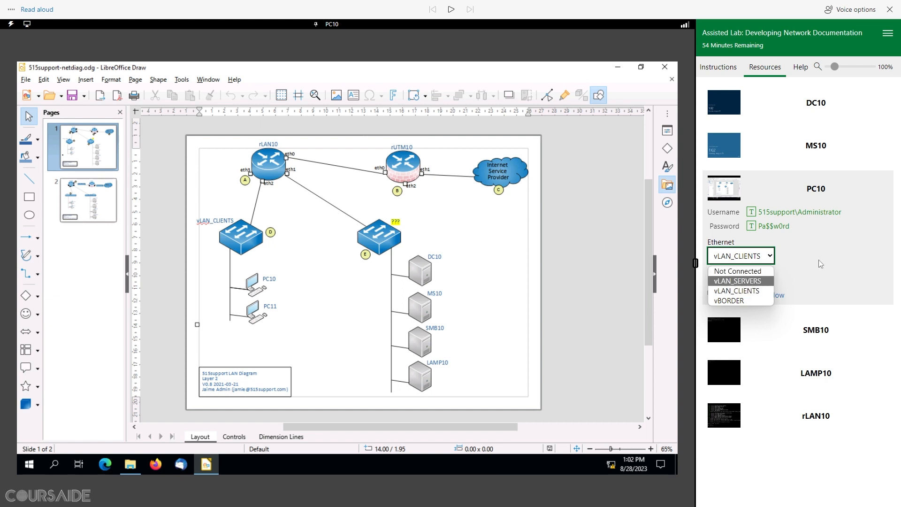
pyautogui.click(839, 258)
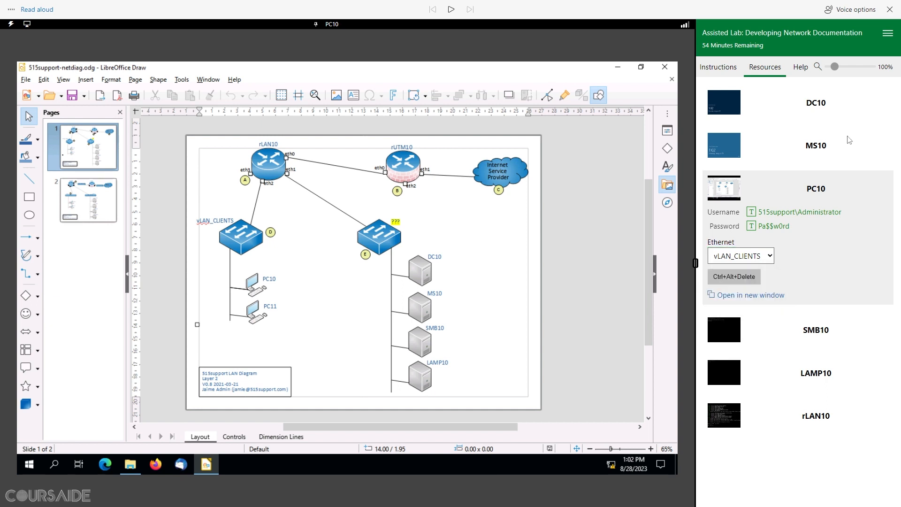
pyautogui.click(727, 70)
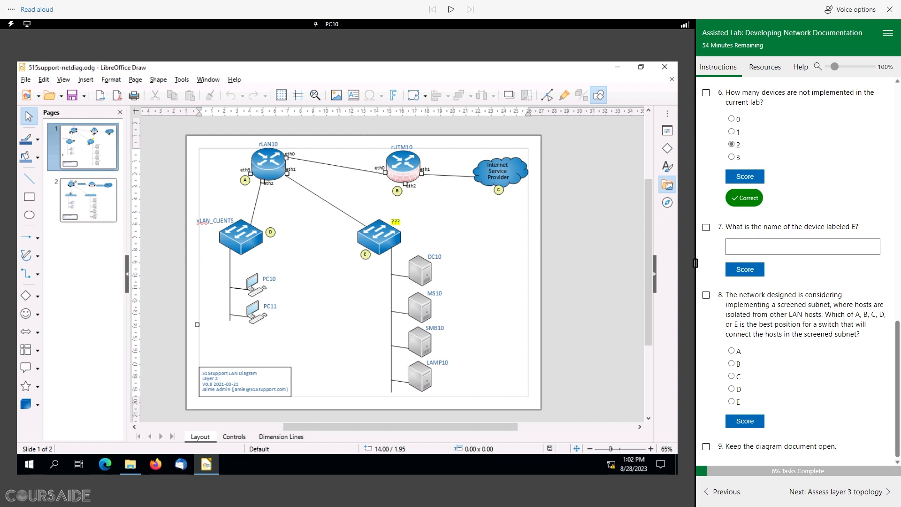
pyautogui.click(757, 248)
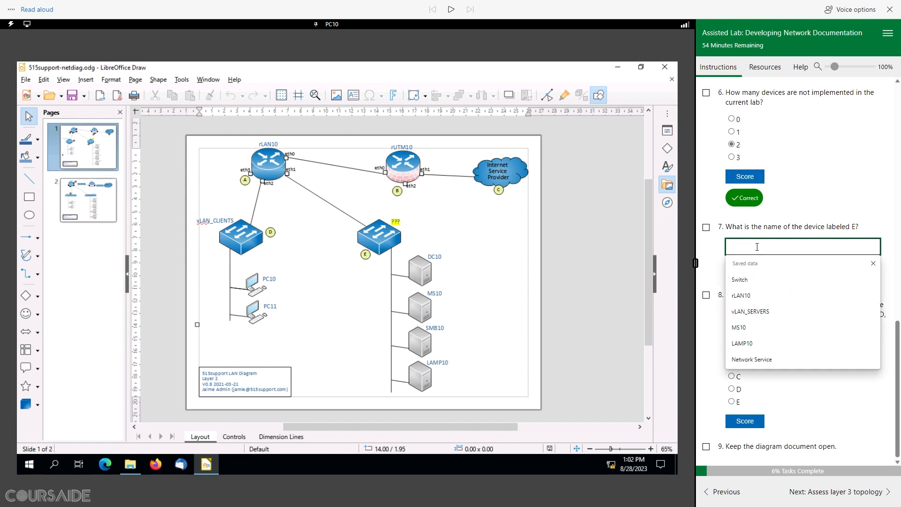
pyautogui.write('vLAN_SERVERS')
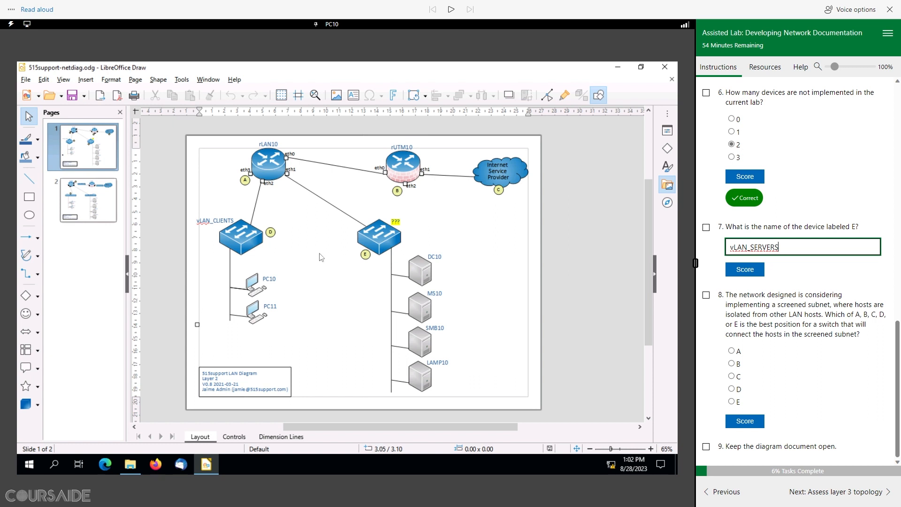
pyautogui.click(746, 270)
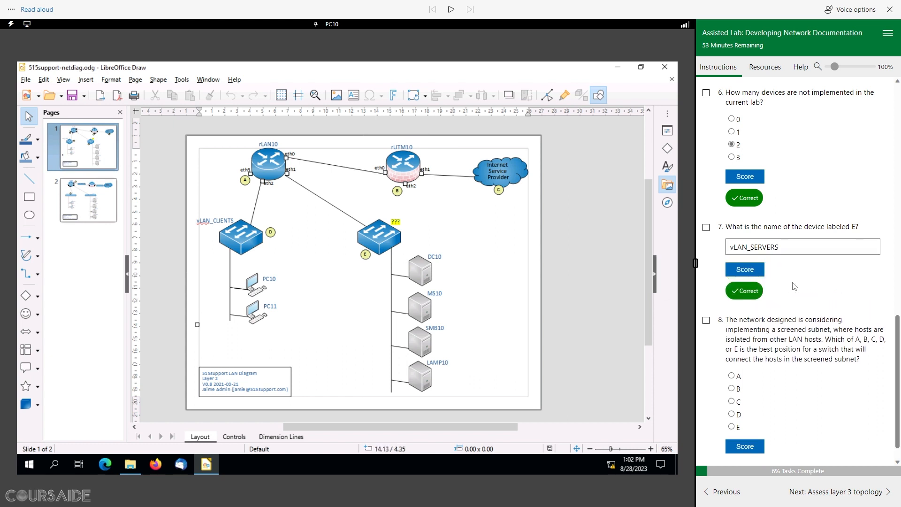
# - Answer question 8, on the screened subnet switch position, with B, score it, and mark the remaining tasks through task 9 complete
pyautogui.scroll(-1, 794, 287)
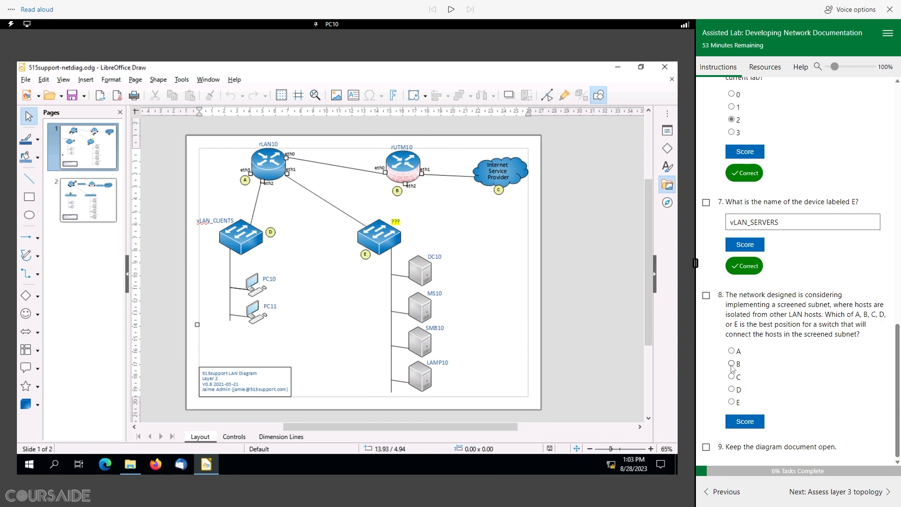
pyautogui.click(751, 422)
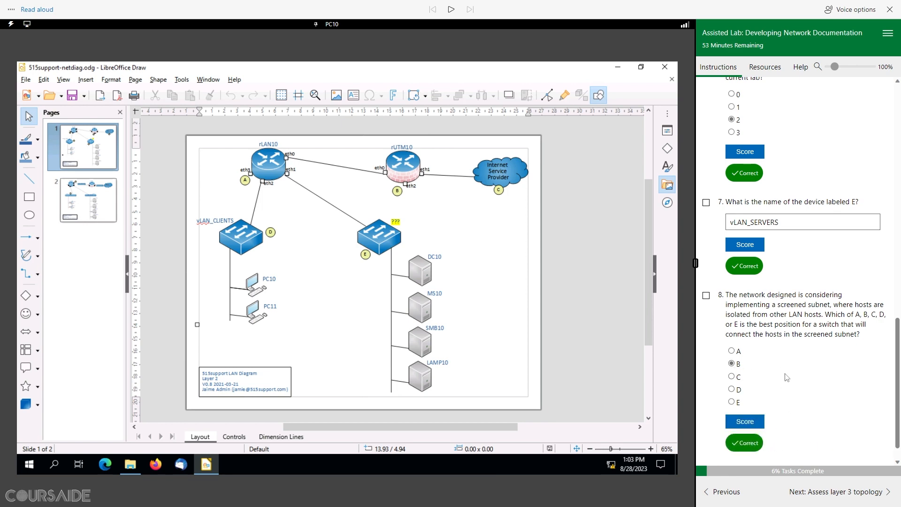
pyautogui.scroll(15, 793, 363)
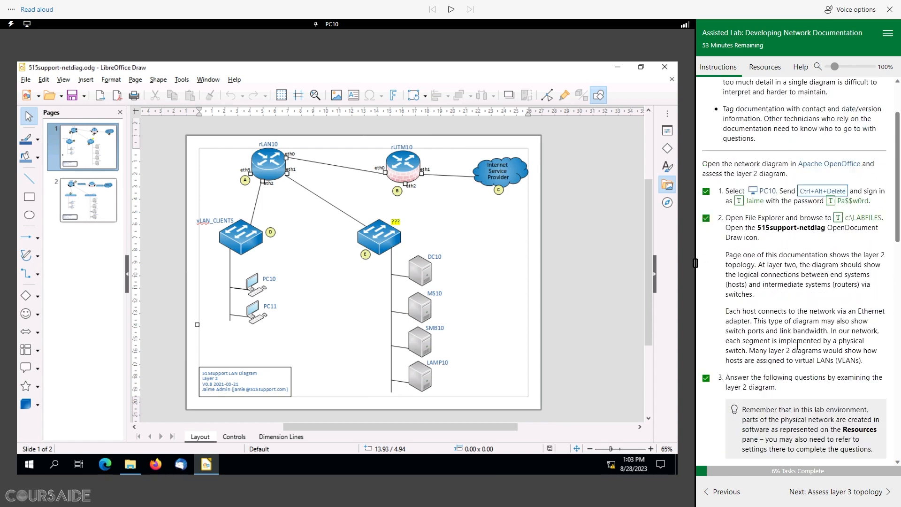
pyautogui.scroll(-10, 797, 346)
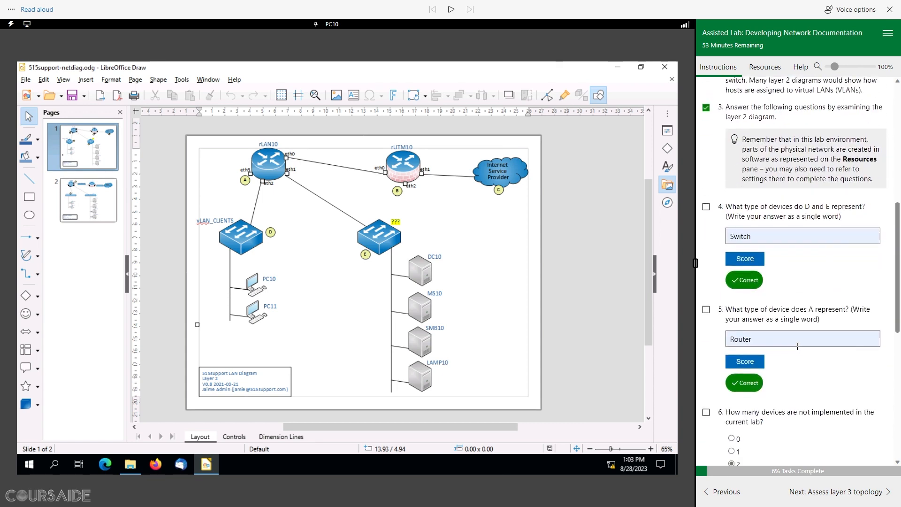
pyautogui.scroll(-3, 797, 346)
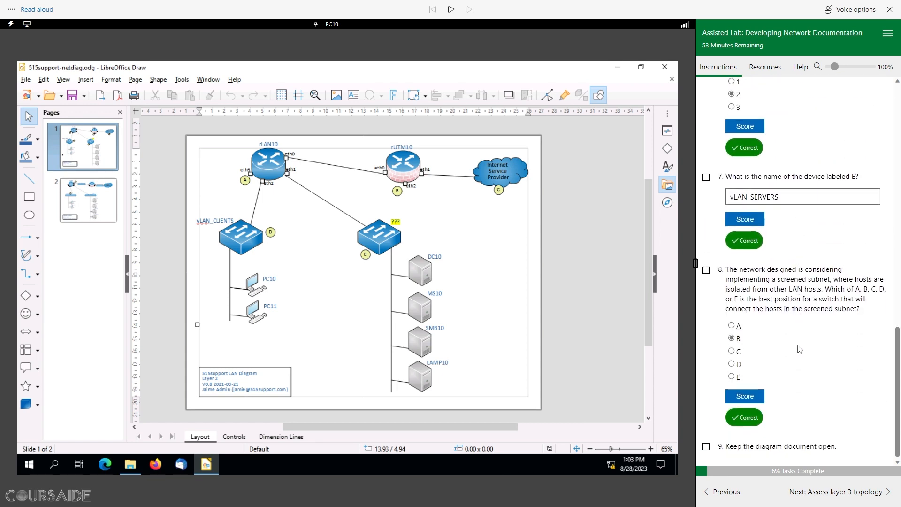
pyautogui.click(707, 446)
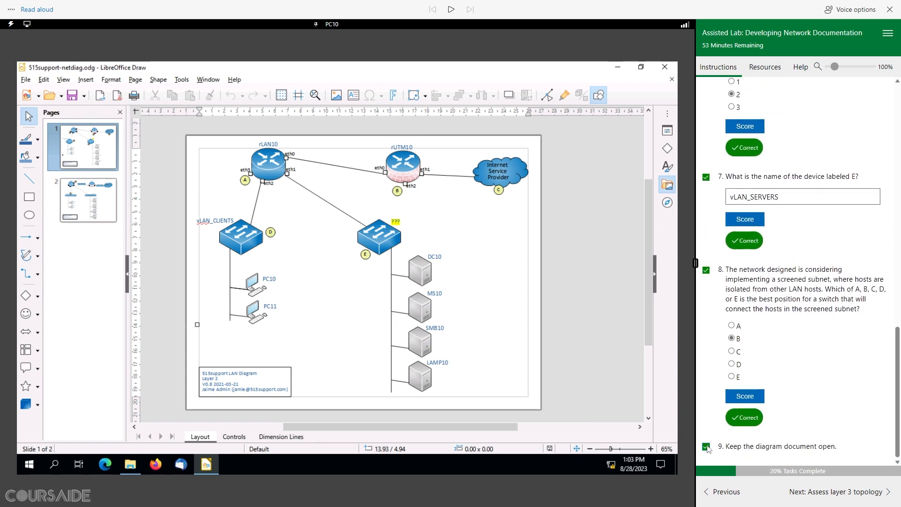
# - Advance to the Assess layer 3 topology section and have its introductory paragraph read aloud
pyautogui.click(862, 494)
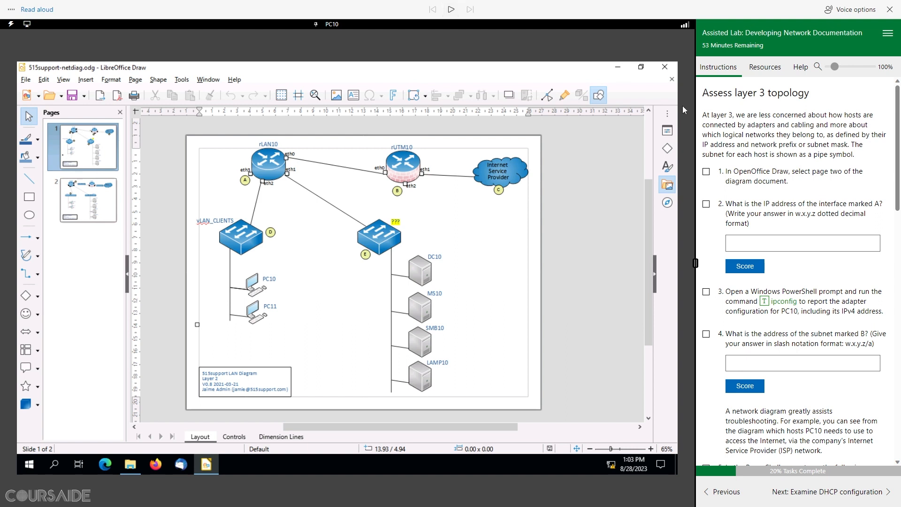
pyautogui.moveTo(704, 93); pyautogui.dragTo(810, 93)
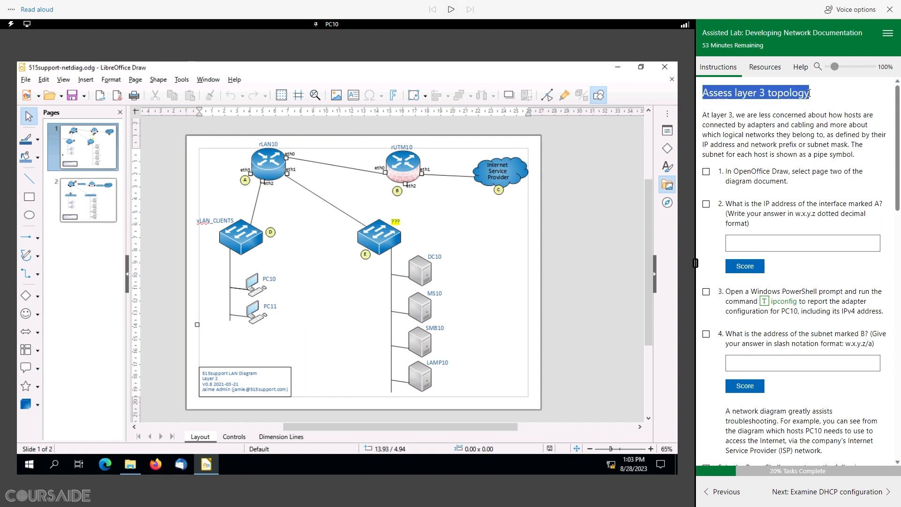
pyautogui.click(452, 9)
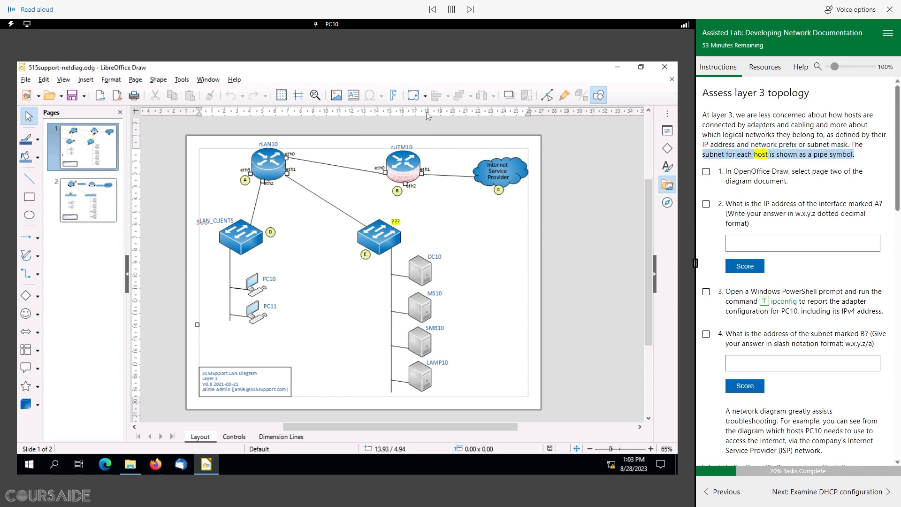
pyautogui.click(451, 10)
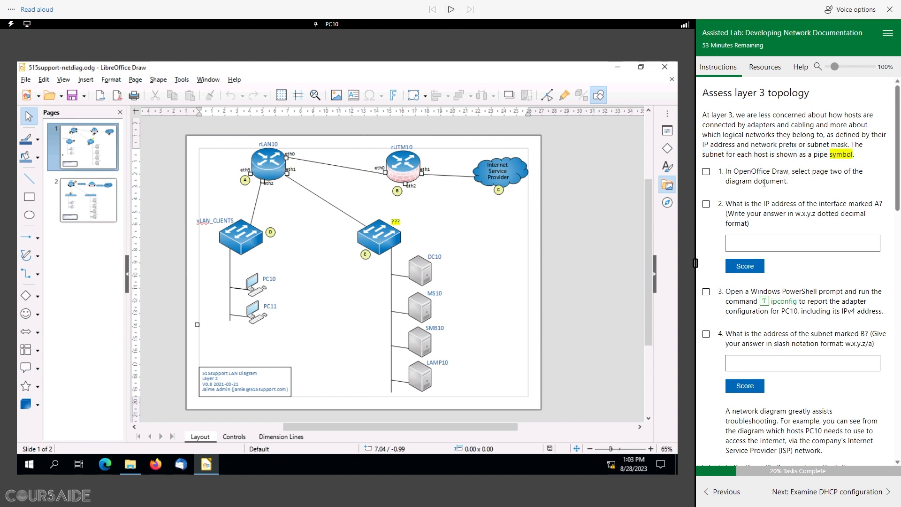
# - Display page two of the network diagram, the layer 3 drawing, and mark task 1 complete
pyautogui.click(87, 199)
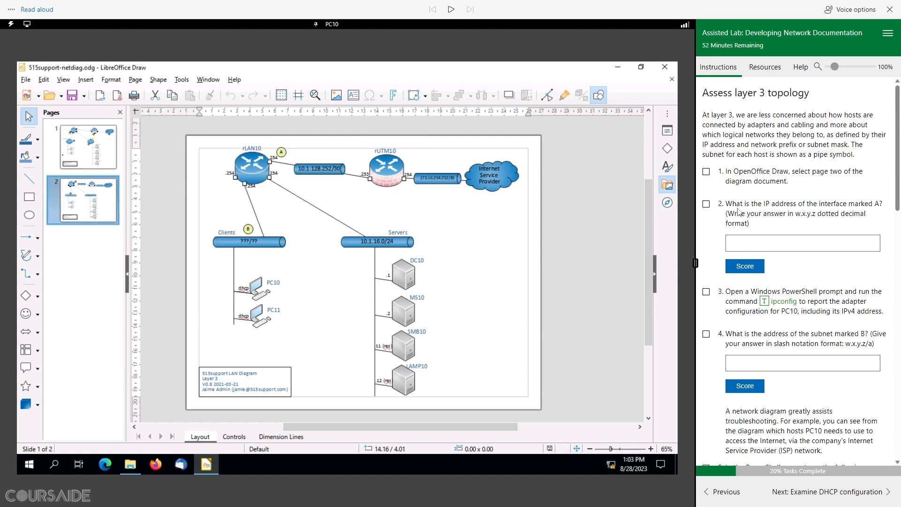
pyautogui.click(709, 173)
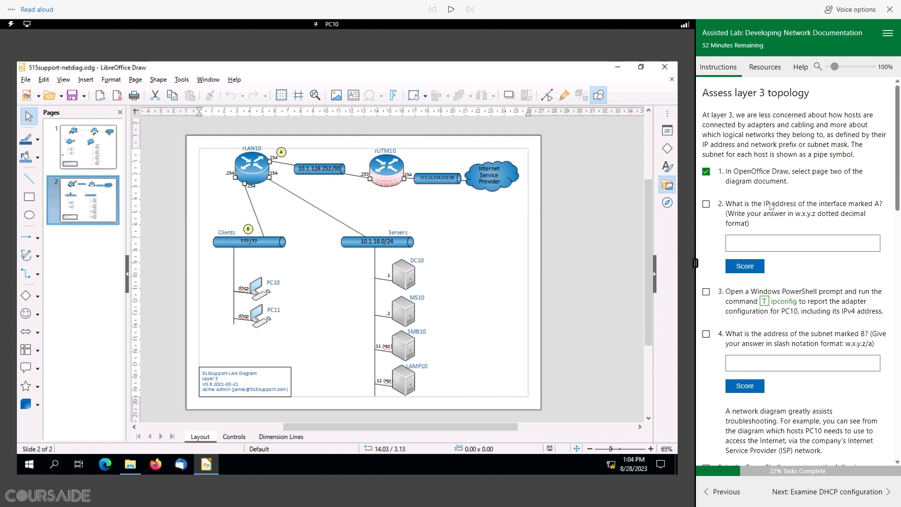
# - Answer question 2, on the IP address of the interface marked A, with 10.1.128.254 and score it
pyautogui.click(753, 246)
pyautogui.click(753, 276)
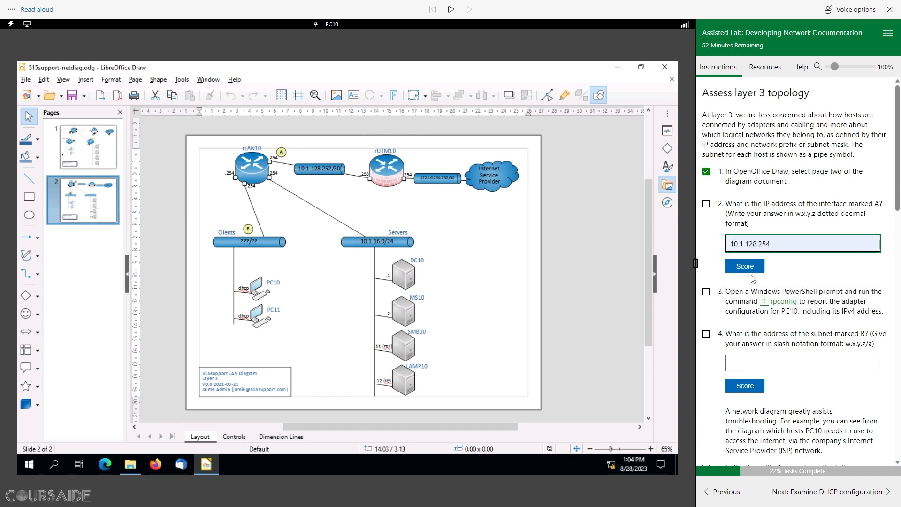
pyautogui.click(749, 267)
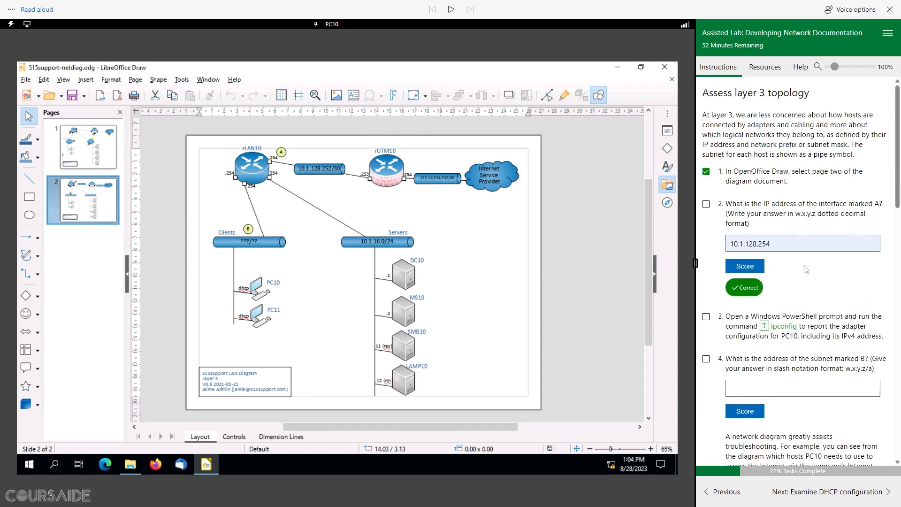
# - Read the upcoming layer 3 tasks and open a Windows PowerShell prompt on PC10
pyautogui.scroll(-3, 803, 269)
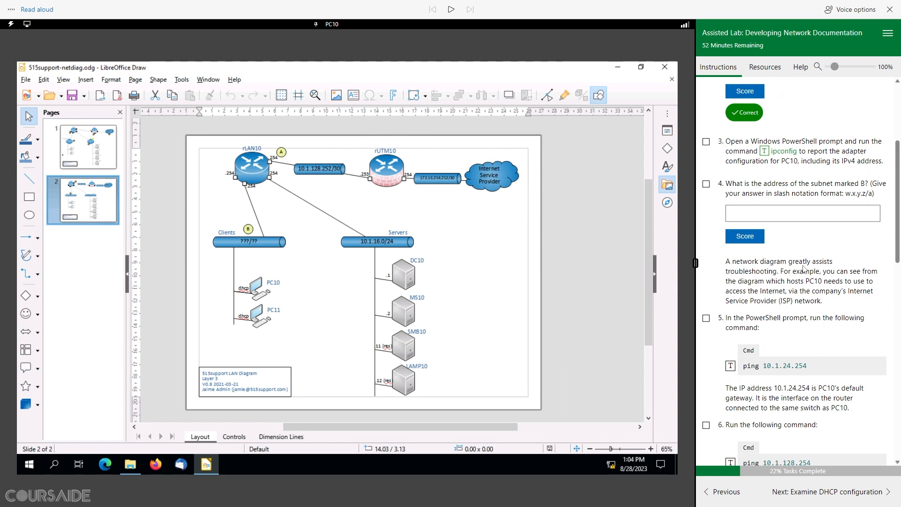
pyautogui.scroll(1, 803, 268)
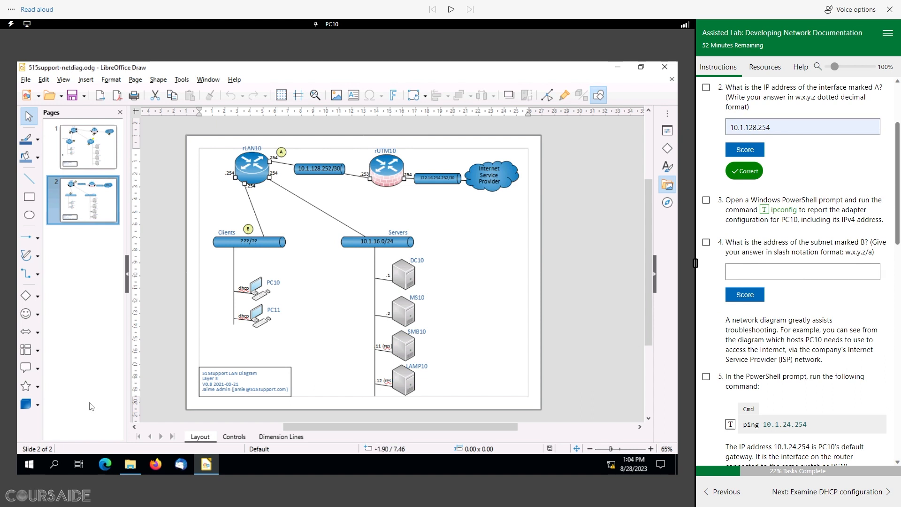
pyautogui.click(30, 466)
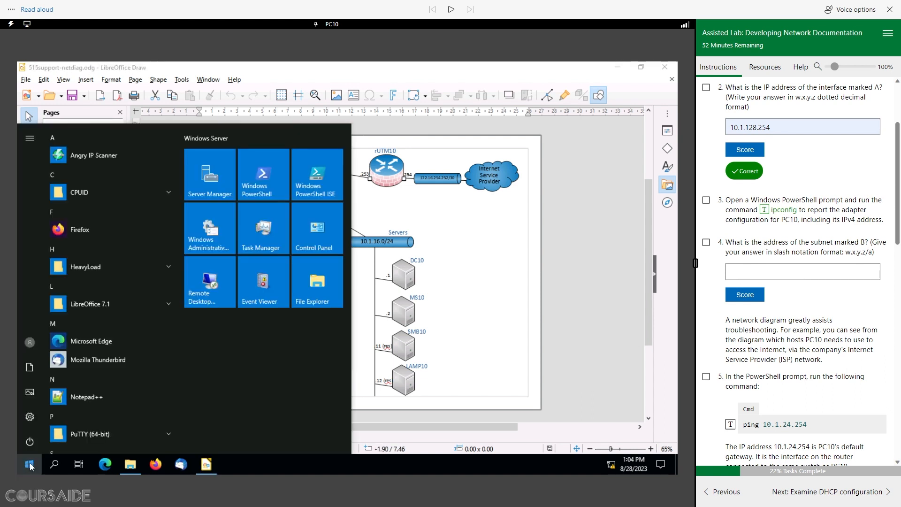
pyautogui.click(266, 188)
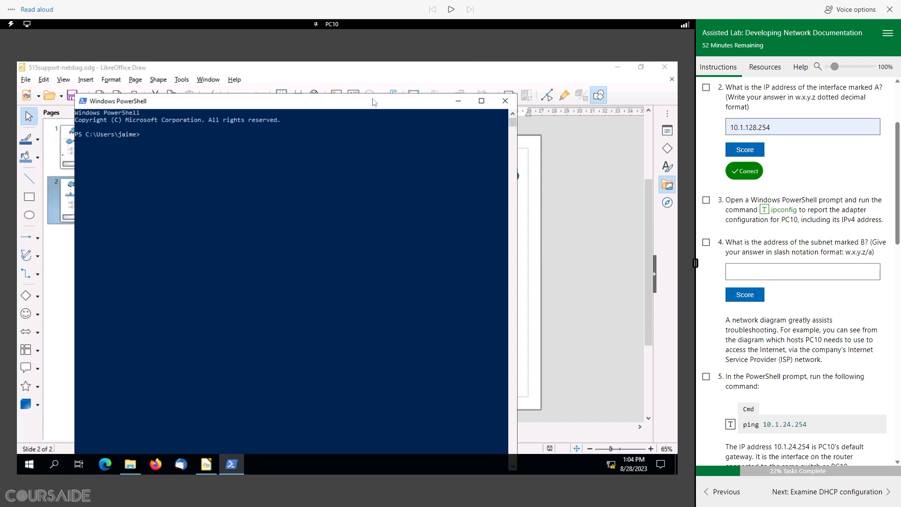
# - Reposition the PowerShell window over the diagram and run ipconfig to report PC10's adapter configuration
pyautogui.moveTo(371, 103); pyautogui.dragTo(379, 75)
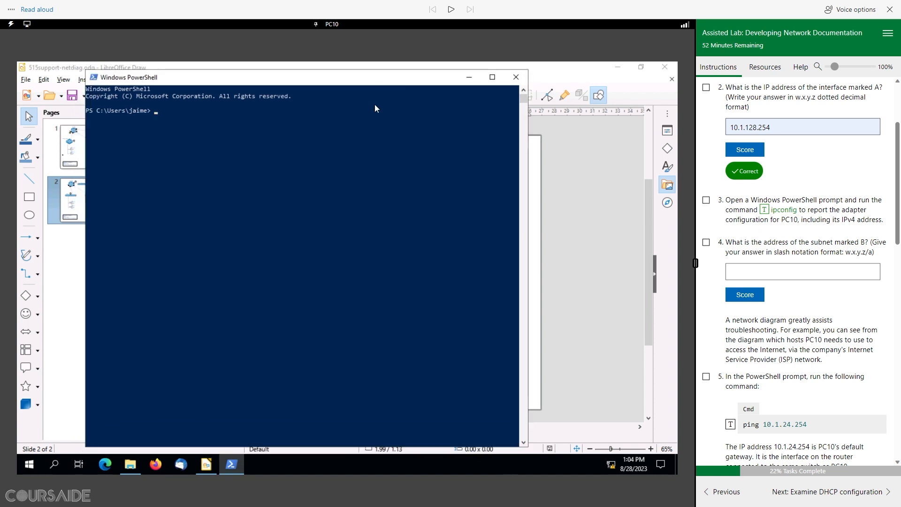
pyautogui.click(764, 210)
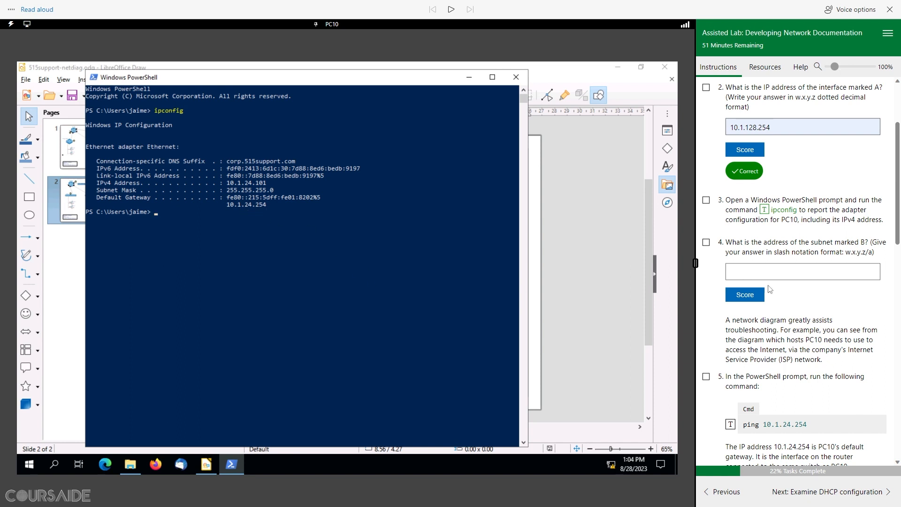
# - Answer question 4, on the address of the subnet marked B, with 10.1.24.0/24 and score it
pyautogui.click(745, 270)
pyautogui.click(746, 297)
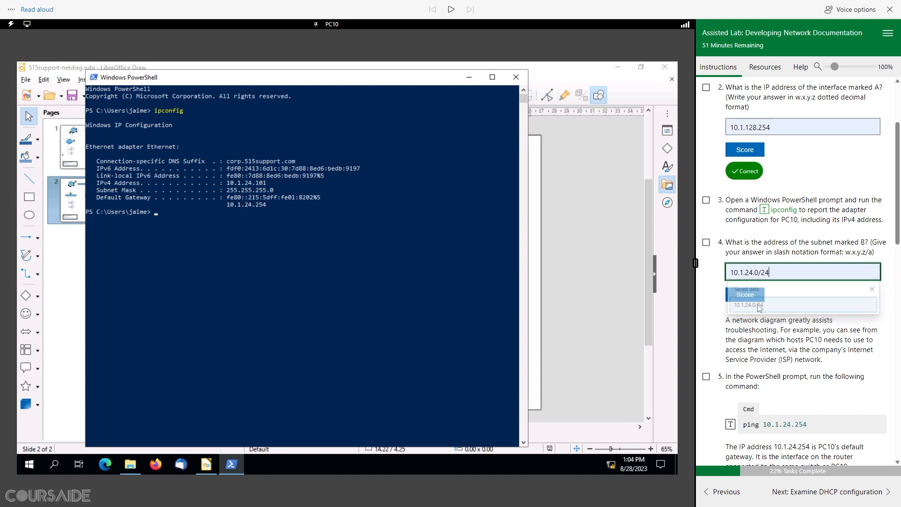
pyautogui.click(746, 296)
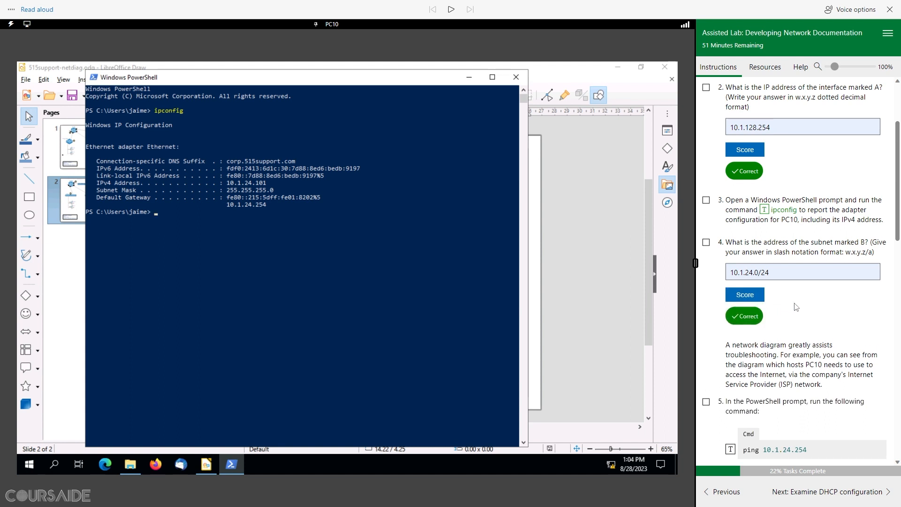
# - Ping the default gateway 10.1.24.254 and the router's outgoing interface 10.1.128.254 from PC10, and mark tasks 5 and 6 complete
pyautogui.scroll(-1, 796, 306)
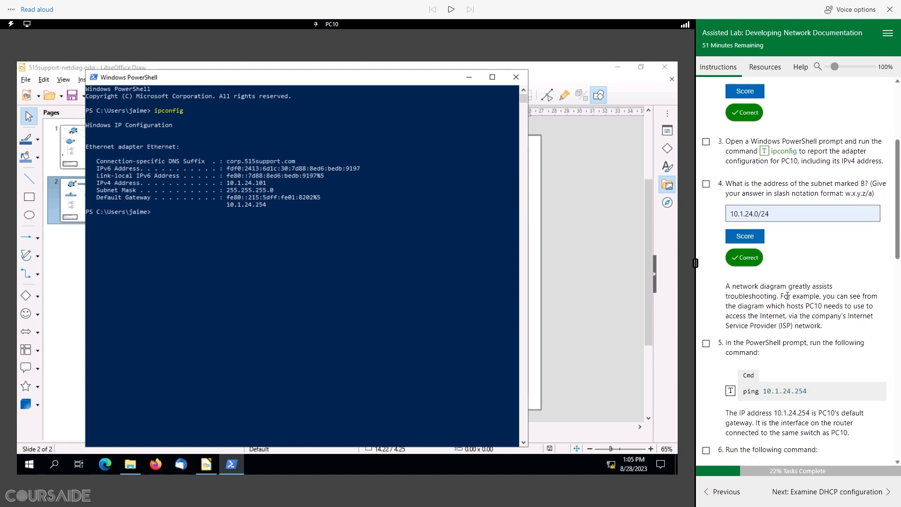
pyautogui.scroll(-3, 803, 296)
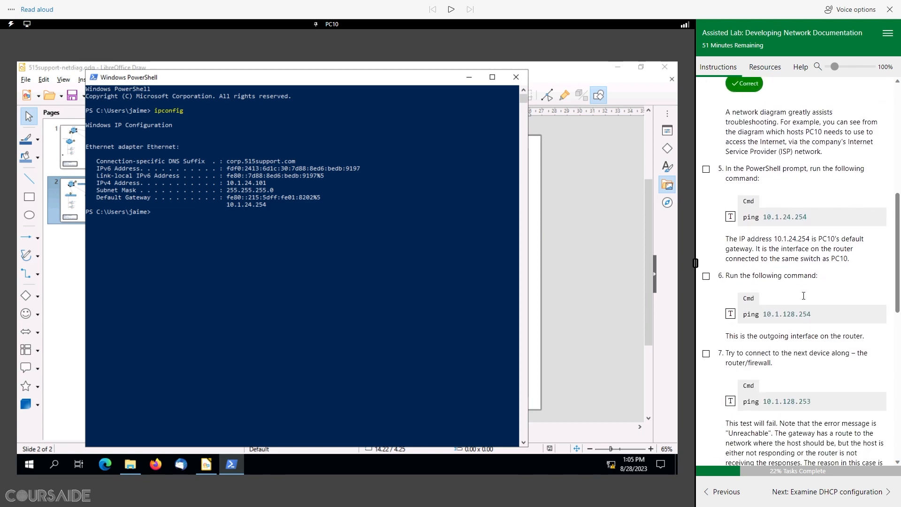
pyautogui.scroll(1, 805, 290)
pyautogui.scroll(-1, 751, 211)
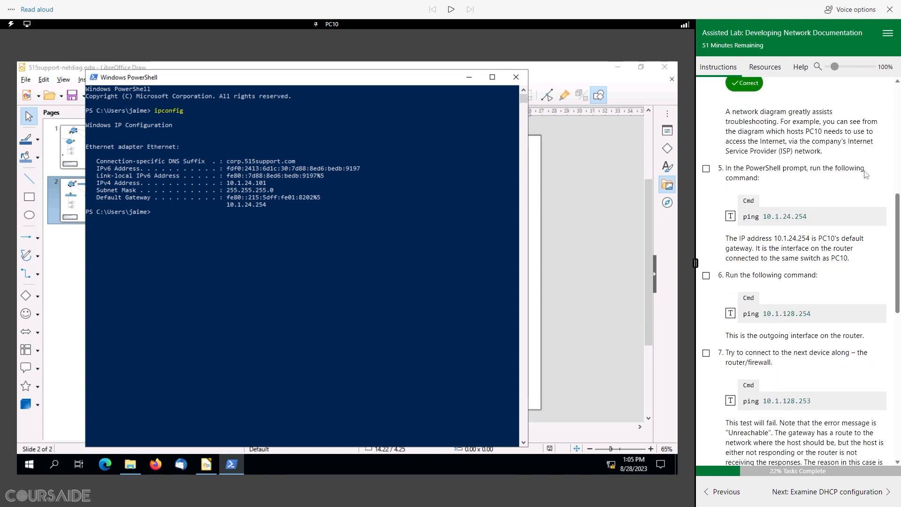
pyautogui.click(732, 217)
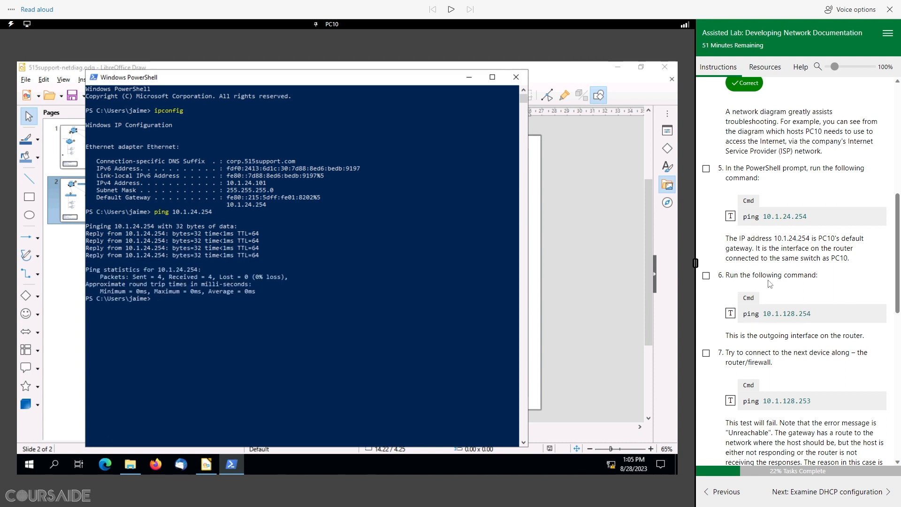
pyautogui.click(731, 314)
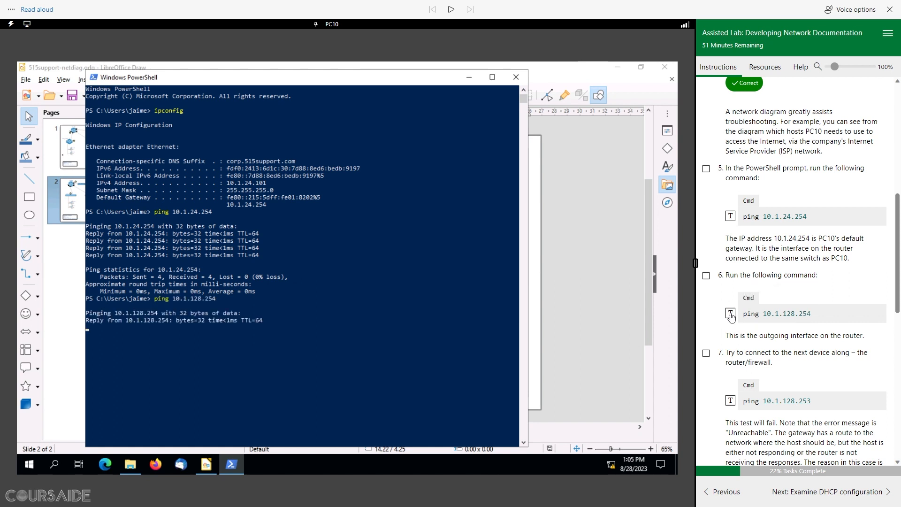
pyautogui.click(706, 275)
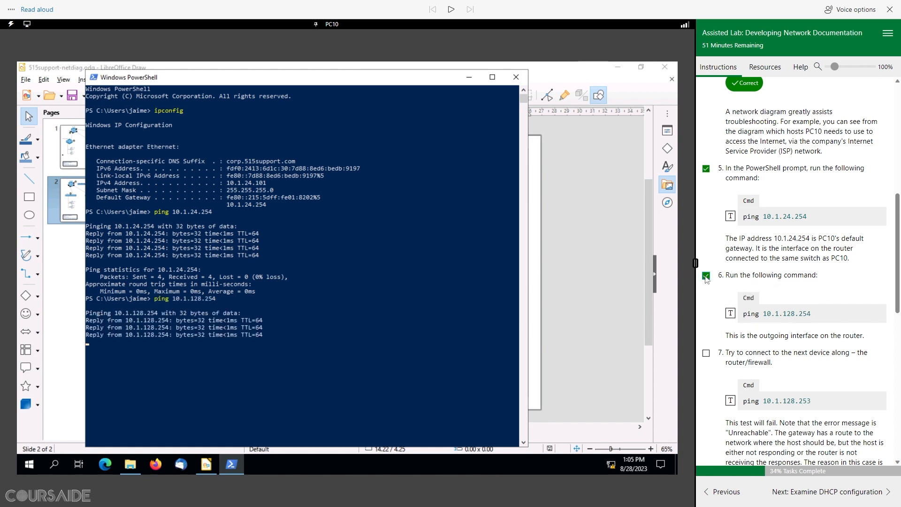
# - Ping the router/firewall at 10.1.128.253 and have the explanation under task 7 read aloud
pyautogui.scroll(-5, 739, 280)
pyautogui.scroll(1, 739, 280)
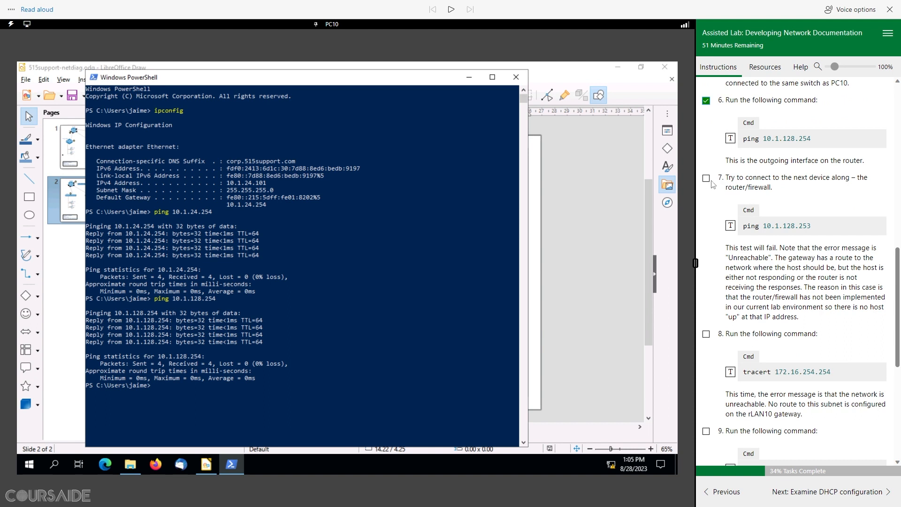
pyautogui.click(730, 226)
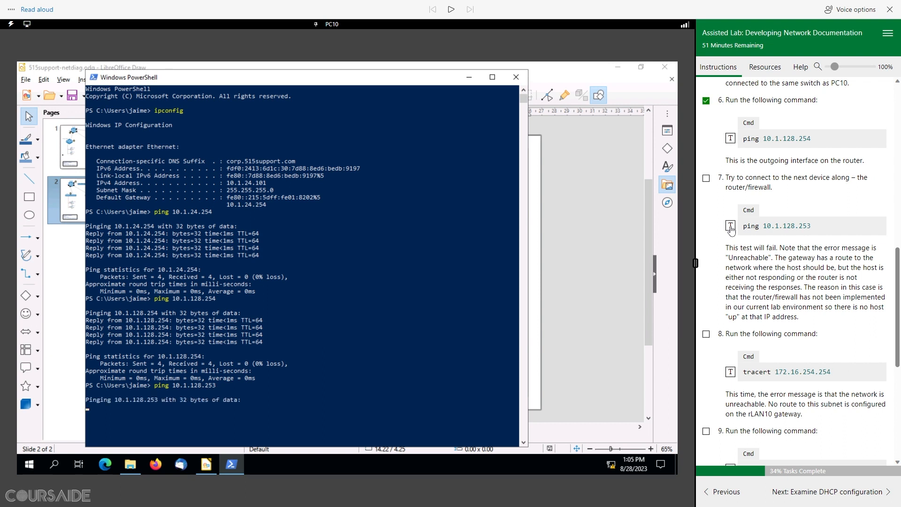
pyautogui.moveTo(727, 248); pyautogui.dragTo(753, 247)
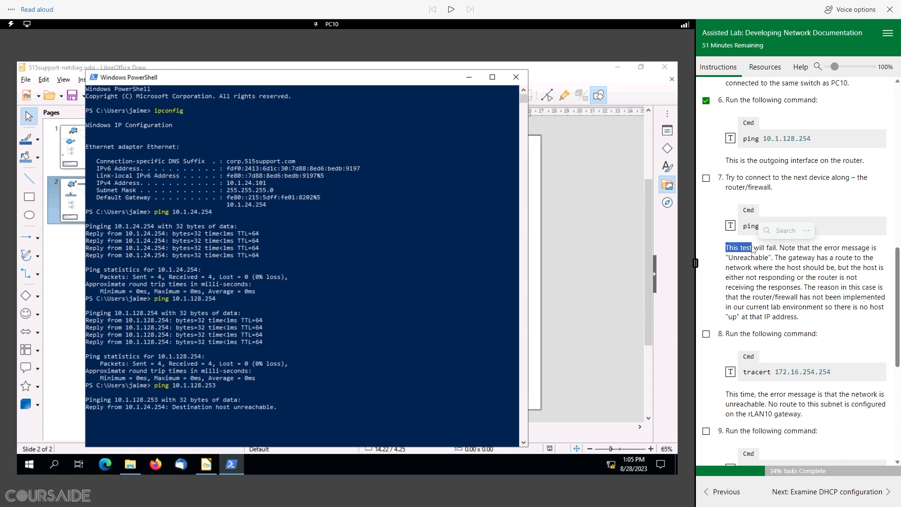
pyautogui.click(452, 10)
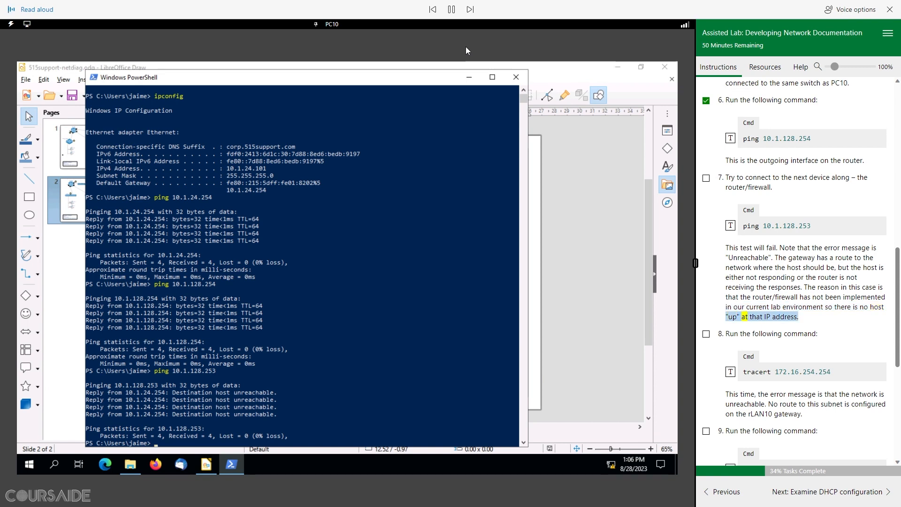
pyautogui.click(452, 10)
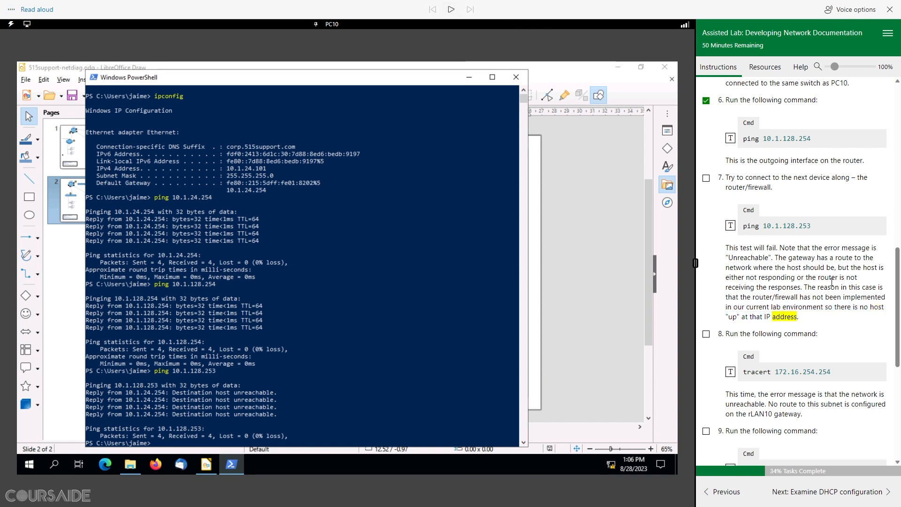
# - Run tracert to 172.16.254.254 and have the explanation under task 8 read aloud
pyautogui.scroll(-3, 796, 277)
pyautogui.scroll(-1, 797, 277)
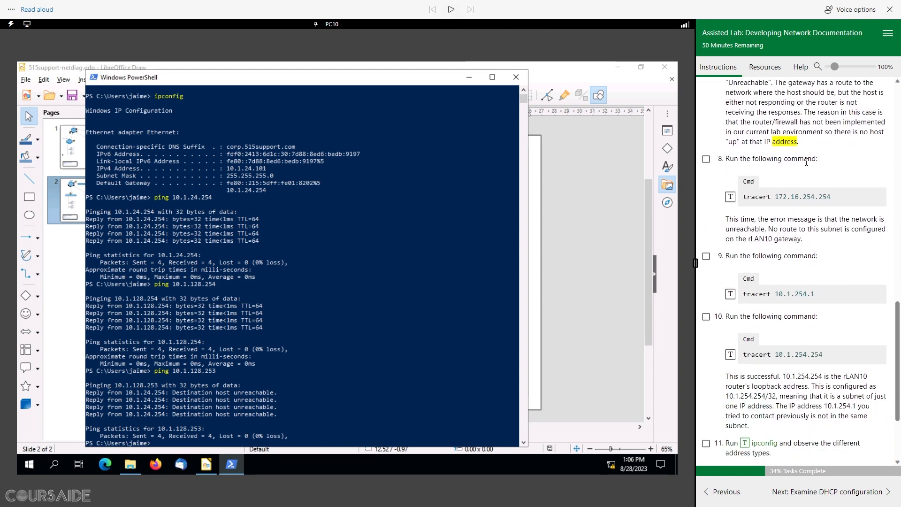
pyautogui.click(731, 197)
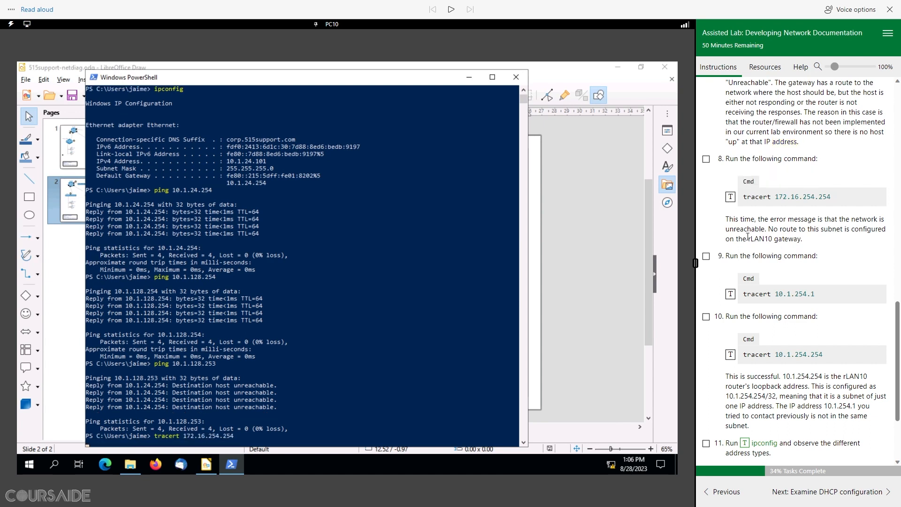
pyautogui.moveTo(728, 220); pyautogui.dragTo(789, 220)
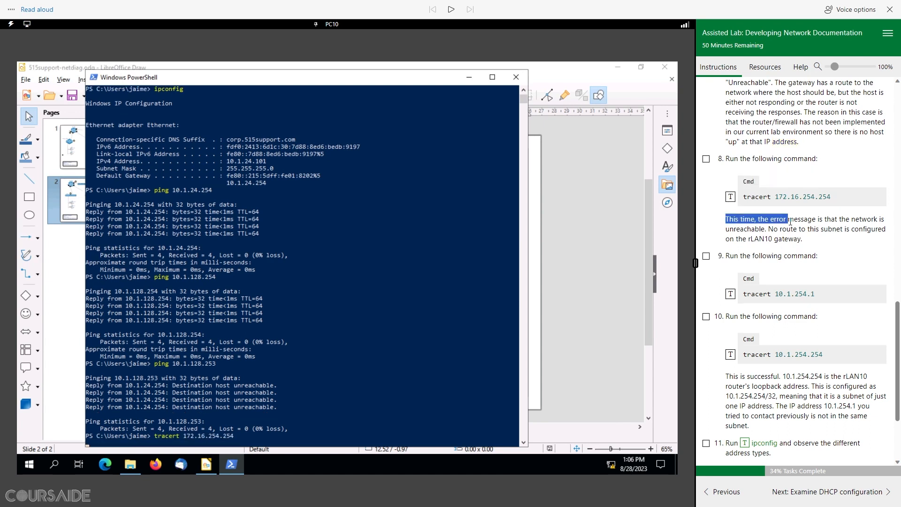
pyautogui.click(451, 11)
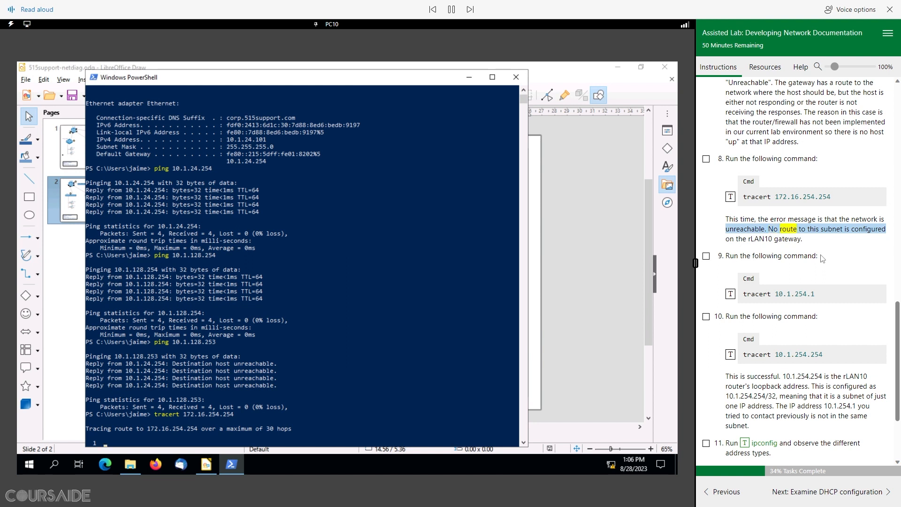
pyautogui.click(451, 10)
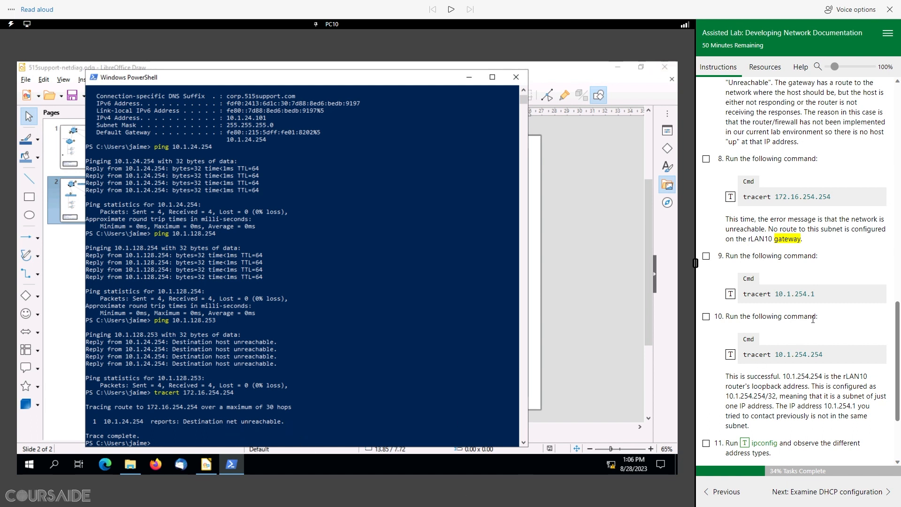
# - Run tracert to 10.1.254.1 and to the rLAN10 router's loopback address 10.1.254.254 in PowerShell
pyautogui.click(730, 294)
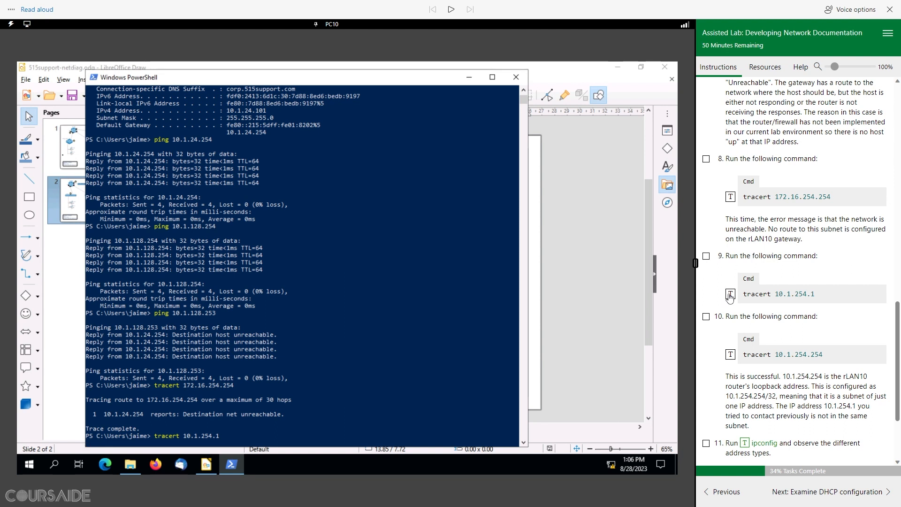
pyautogui.press('Return')
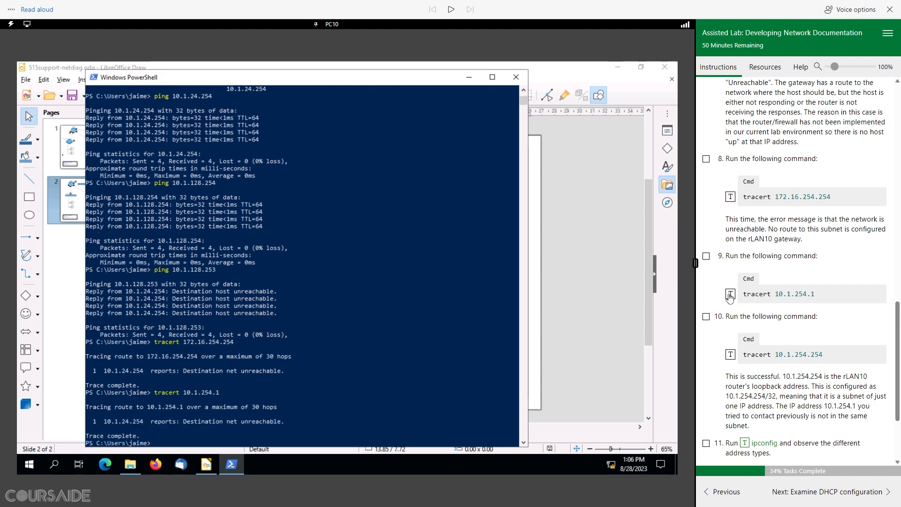
pyautogui.click(731, 359)
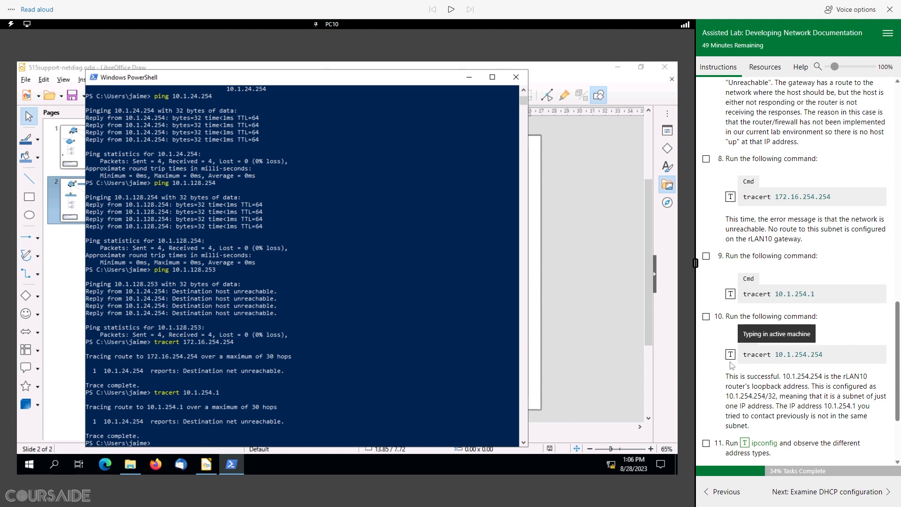
pyautogui.moveTo(725, 377); pyautogui.dragTo(867, 377)
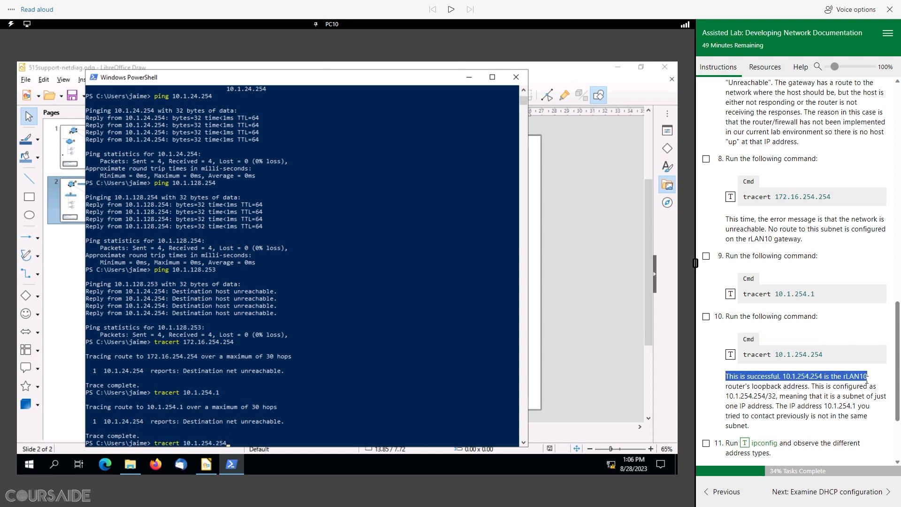
pyautogui.click(451, 9)
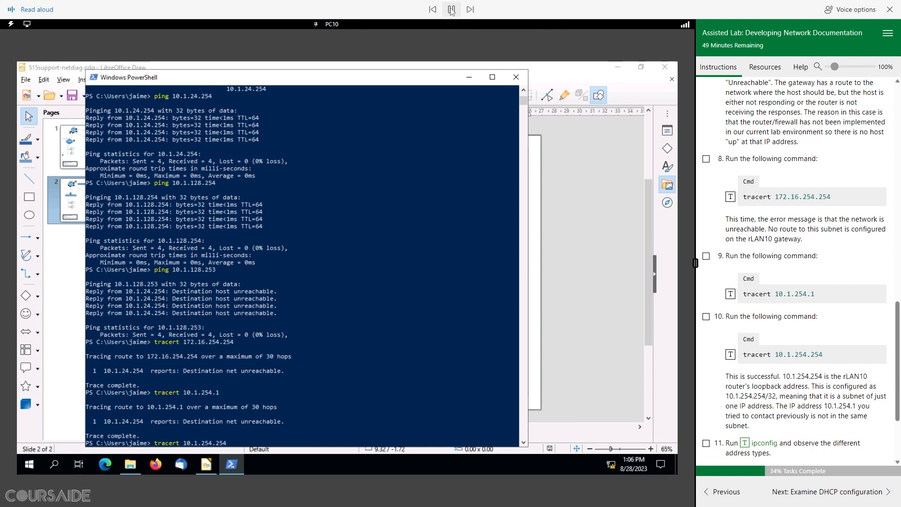
pyautogui.click(365, 431)
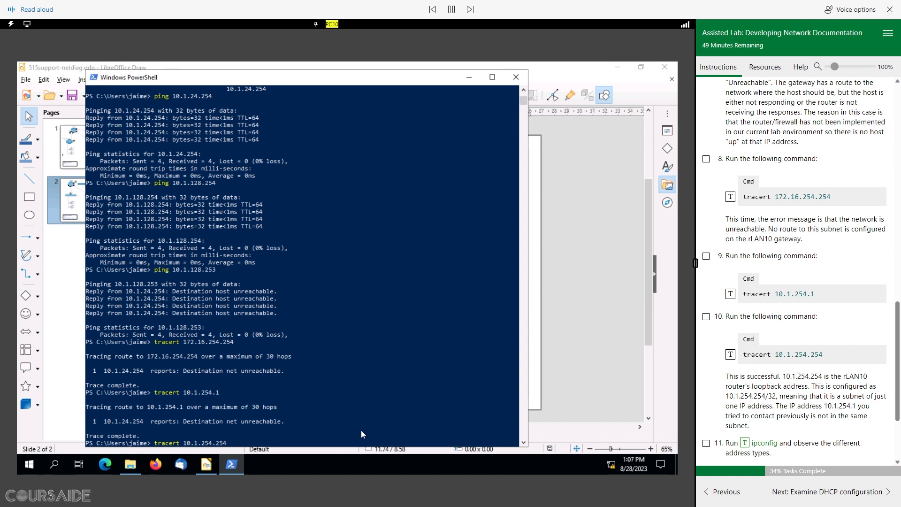
pyautogui.click(287, 436)
pyautogui.scroll(-5, 339, 416)
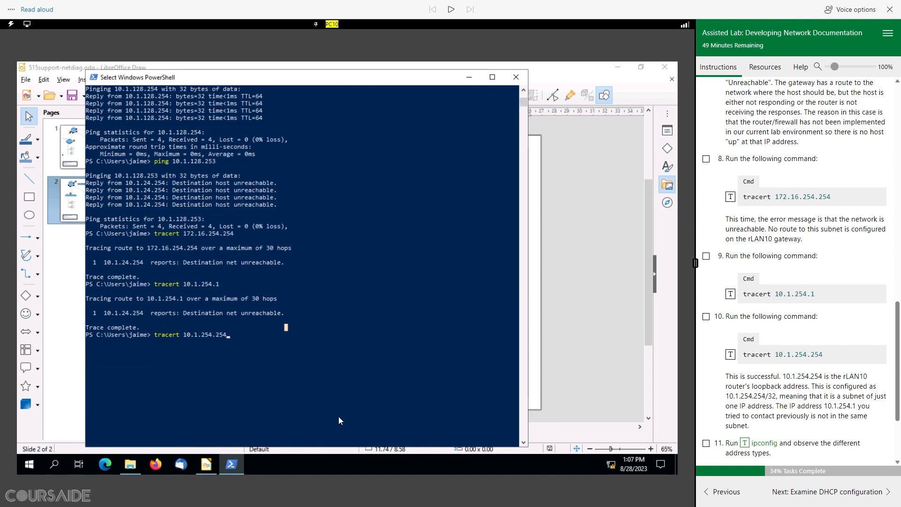
pyautogui.press('Return')
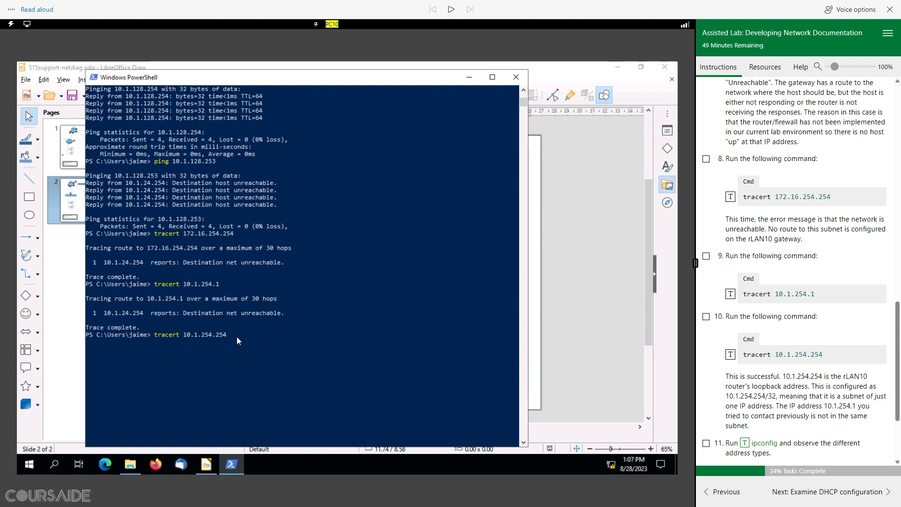
pyautogui.scroll(5, 230, 347)
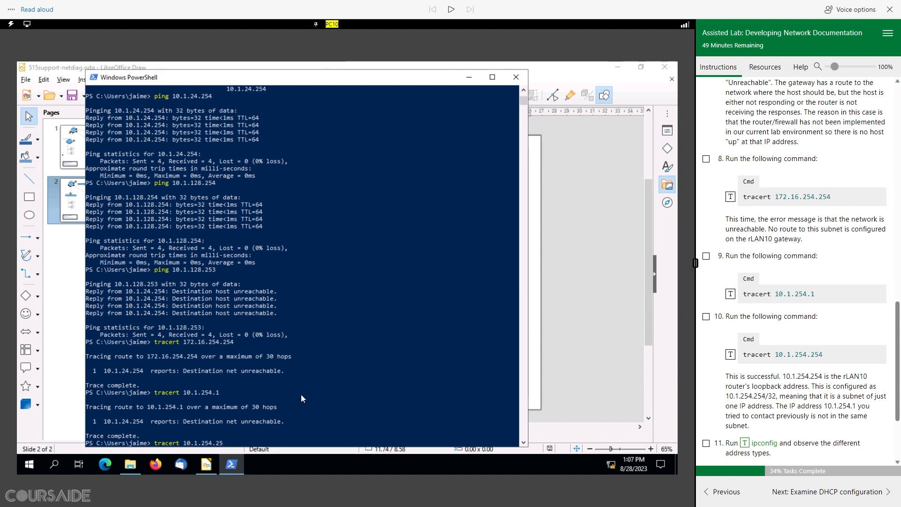
pyautogui.write('4')
pyautogui.press('Return')
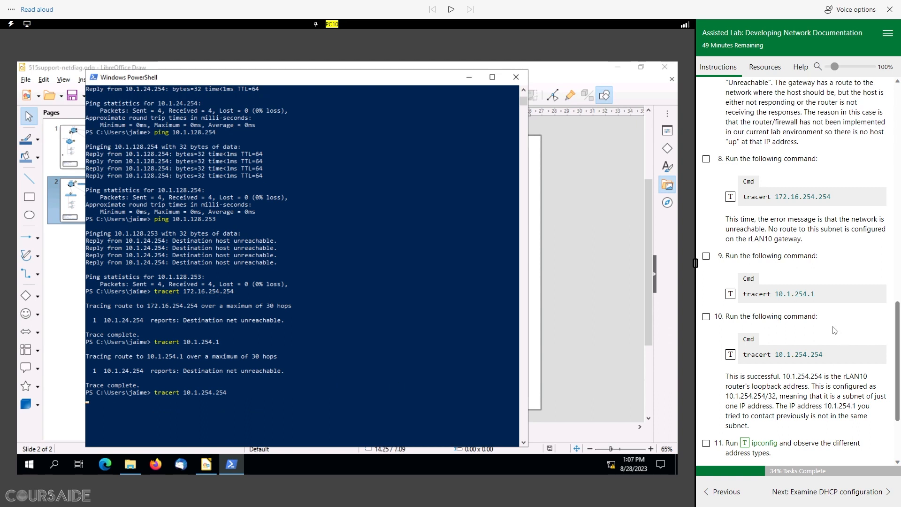
# - Mark tasks 8, 9 and 10 complete and have the loopback address explanation under task 10 read aloud
pyautogui.click(706, 257)
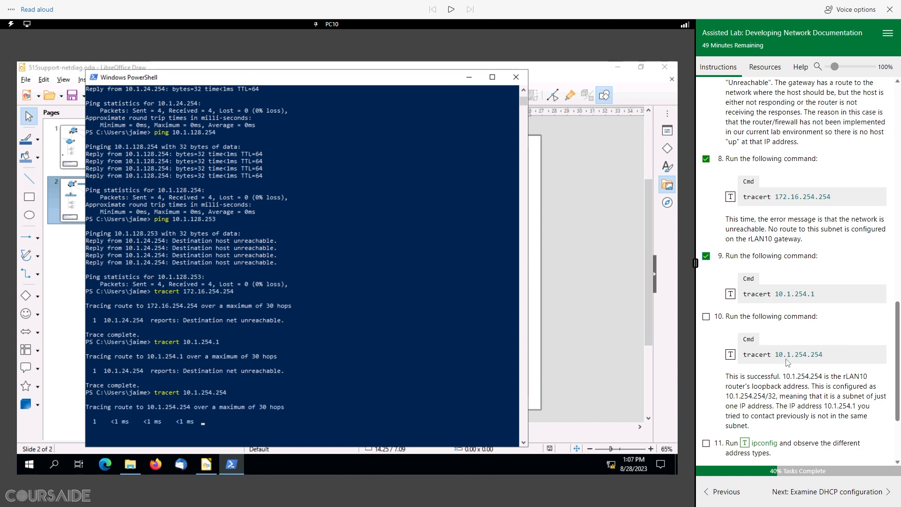
pyautogui.click(705, 317)
pyautogui.scroll(-1, 751, 328)
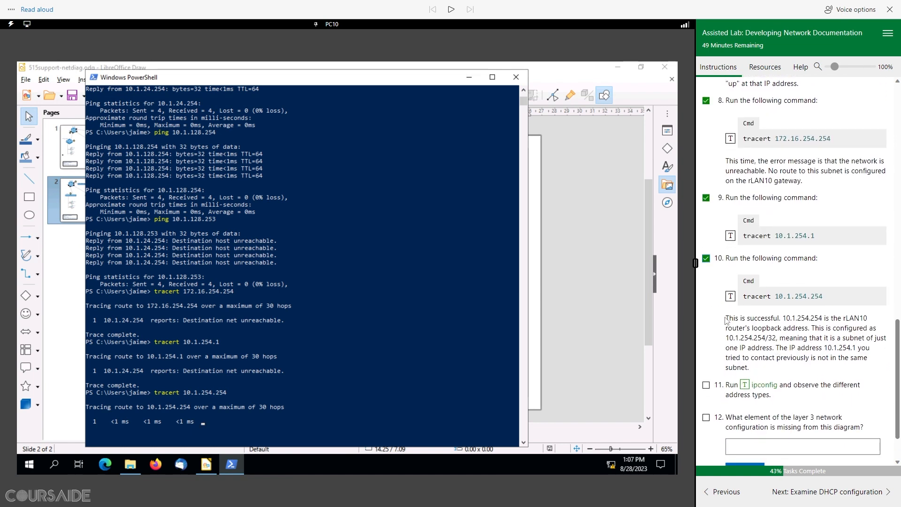
pyautogui.click(726, 321)
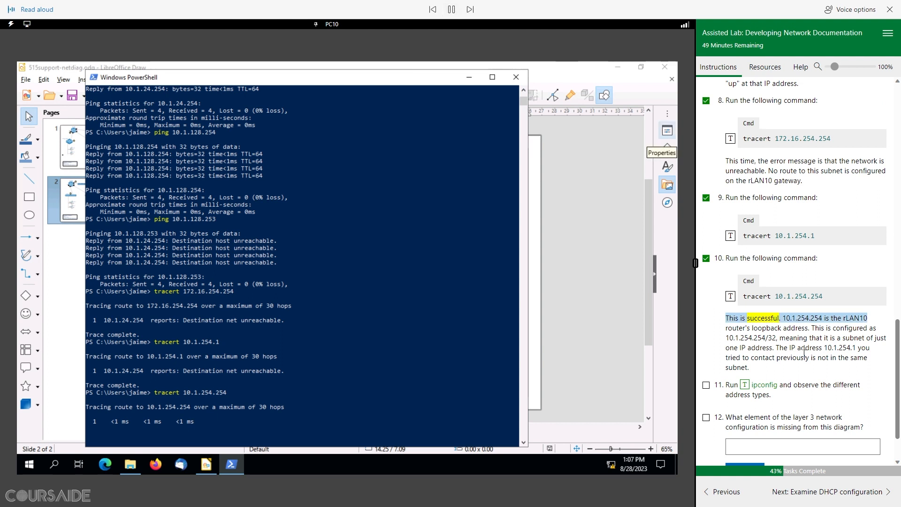
pyautogui.click(451, 10)
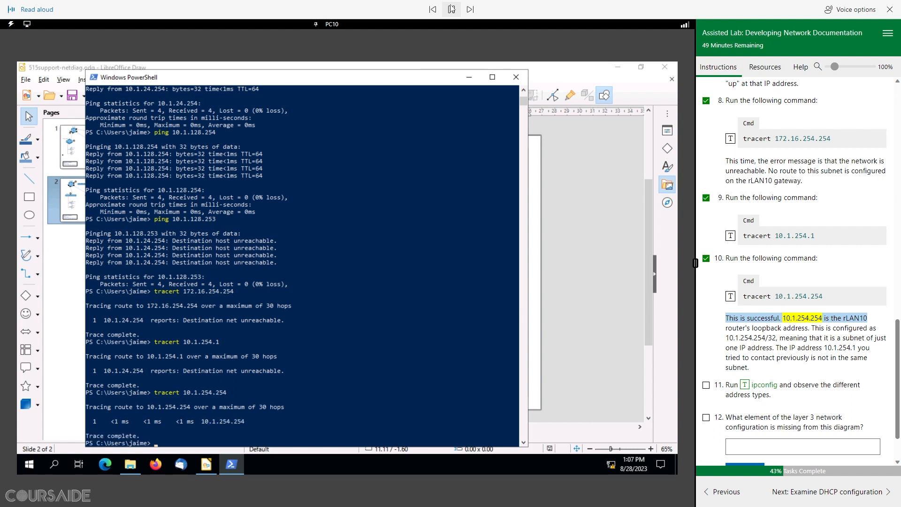
pyautogui.click(451, 9)
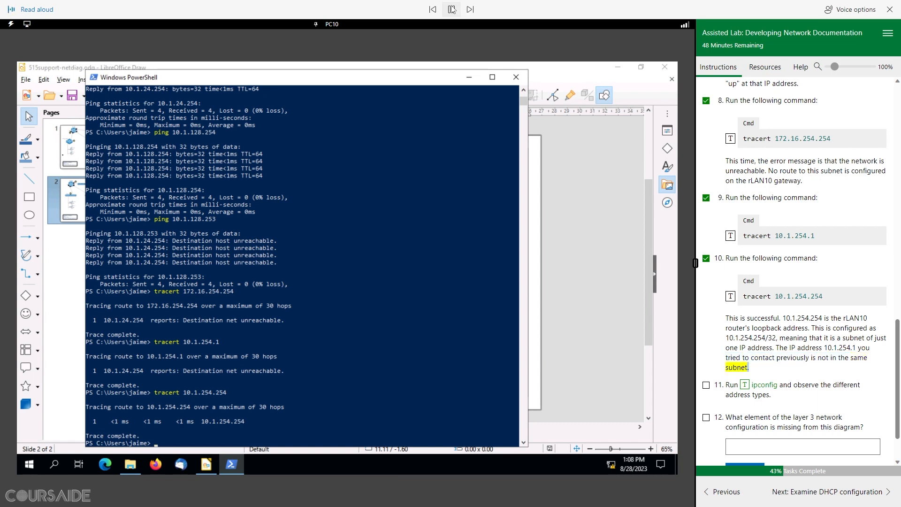
# - Stop the read-aloud, run ipconfig in PowerShell on PC10 and mark task 11 complete
pyautogui.click(452, 9)
pyautogui.scroll(-1, 803, 277)
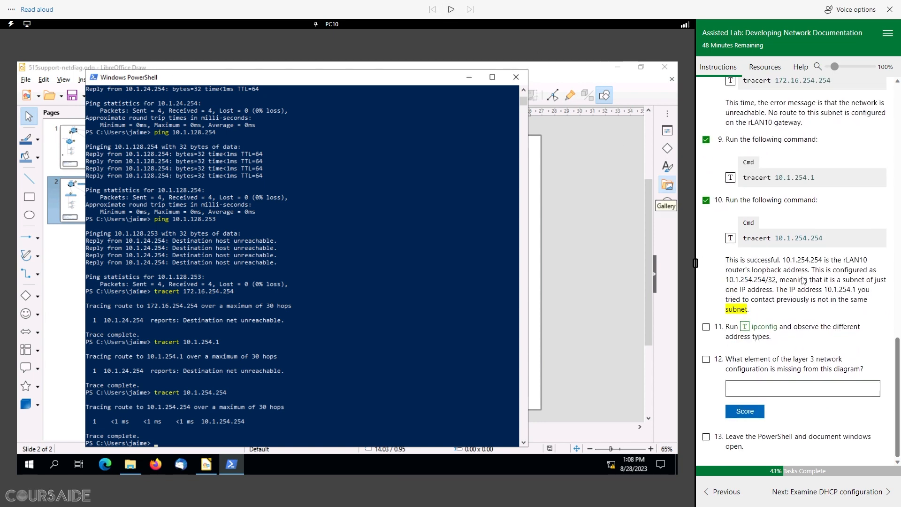
pyautogui.click(745, 327)
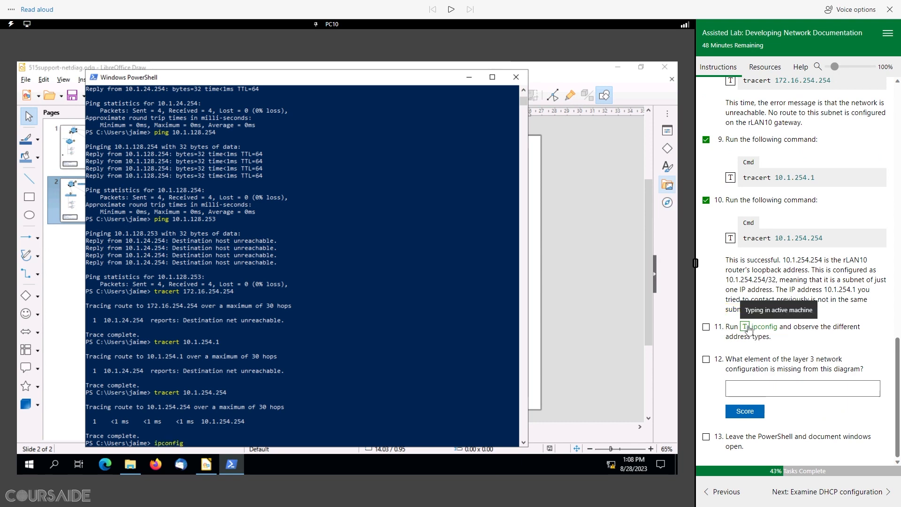
pyautogui.click(707, 327)
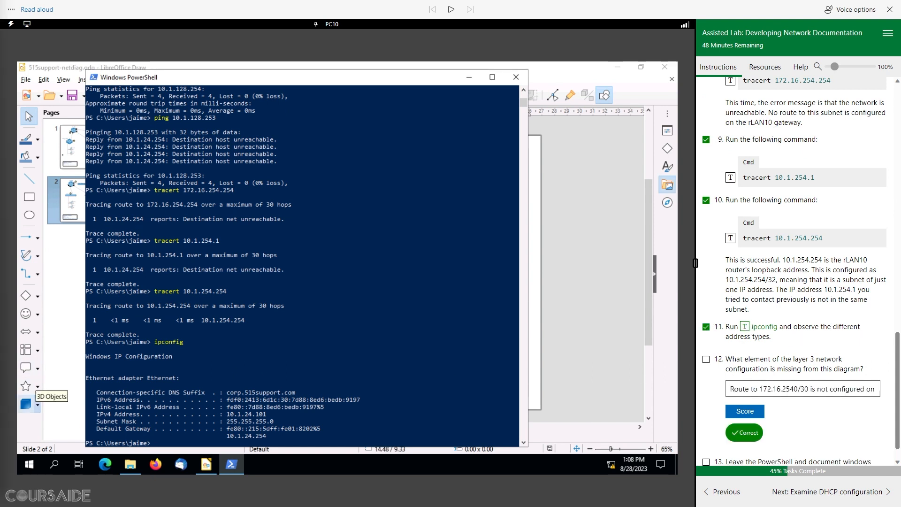
# - Read through the complete task 12 answer about the missing route on the rLAN10 router, up to its last word
pyautogui.click(731, 389)
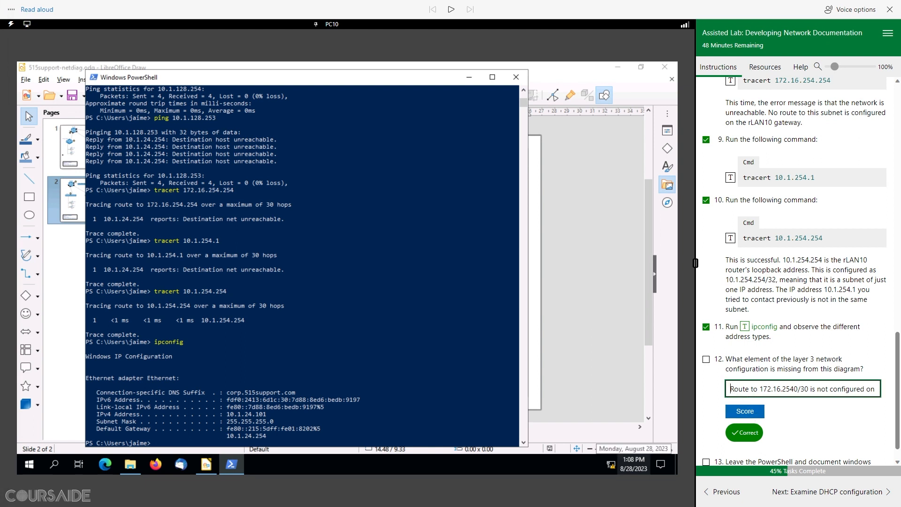
pyautogui.press('Right')
pyautogui.press('Right')
pyautogui.press('Right')
pyautogui.press('Right')
pyautogui.press('Right')
pyautogui.press('Right')
pyautogui.press('Right')
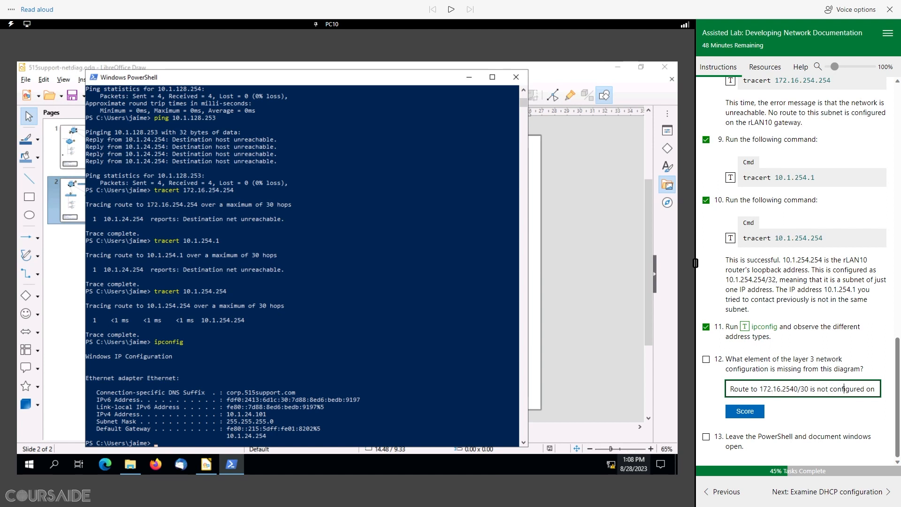
pyautogui.press('Right')
pyautogui.press('Right')
pyautogui.press('Right')
pyautogui.press('Right')
pyautogui.press('Right')
pyautogui.press('Right')
pyautogui.press('Right')
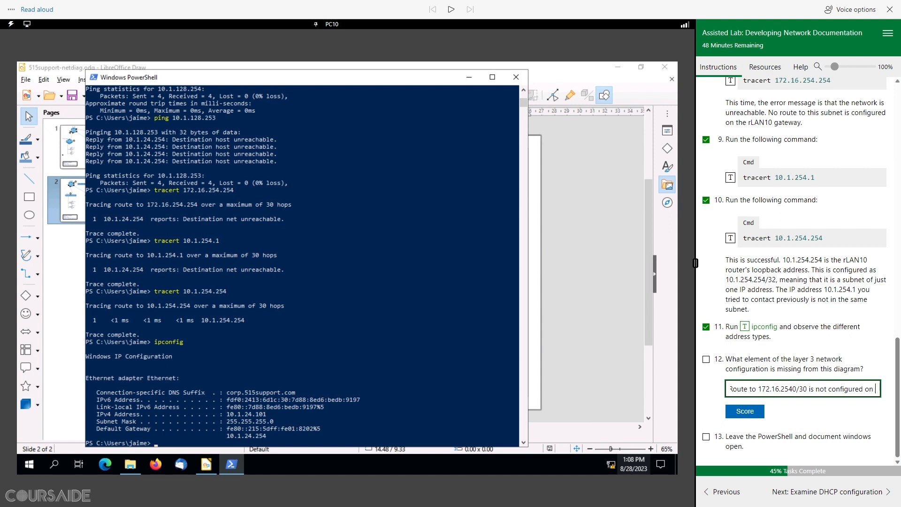
pyautogui.press('Right')
pyautogui.press('Right')
pyautogui.press('Right')
pyautogui.press('Right')
pyautogui.press('Right')
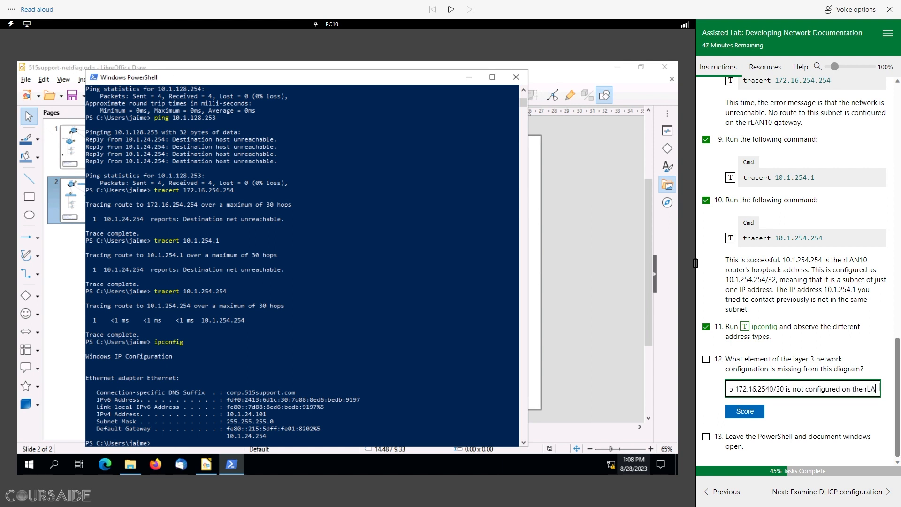
pyautogui.write('router')
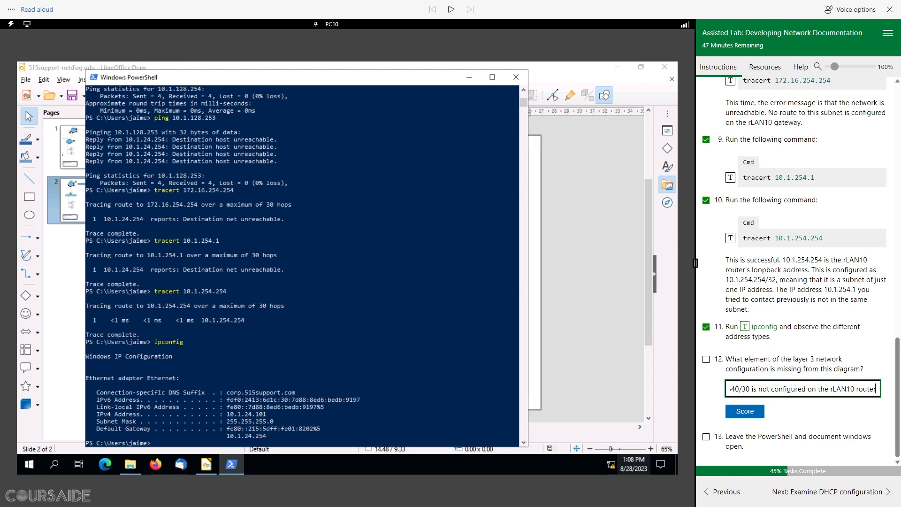
# - Bring the network diagram to the front, score the task 12 answer and mark tasks 12 and 13 complete
pyautogui.click(536, 298)
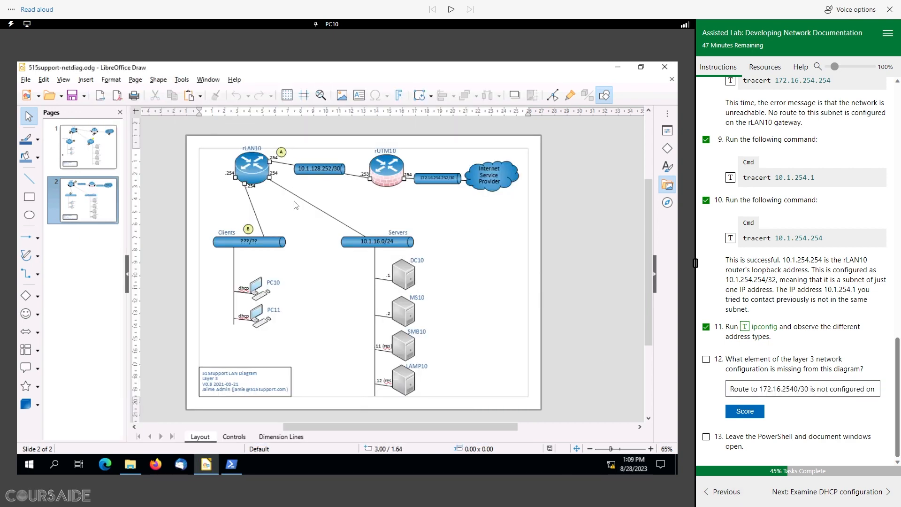
pyautogui.click(756, 415)
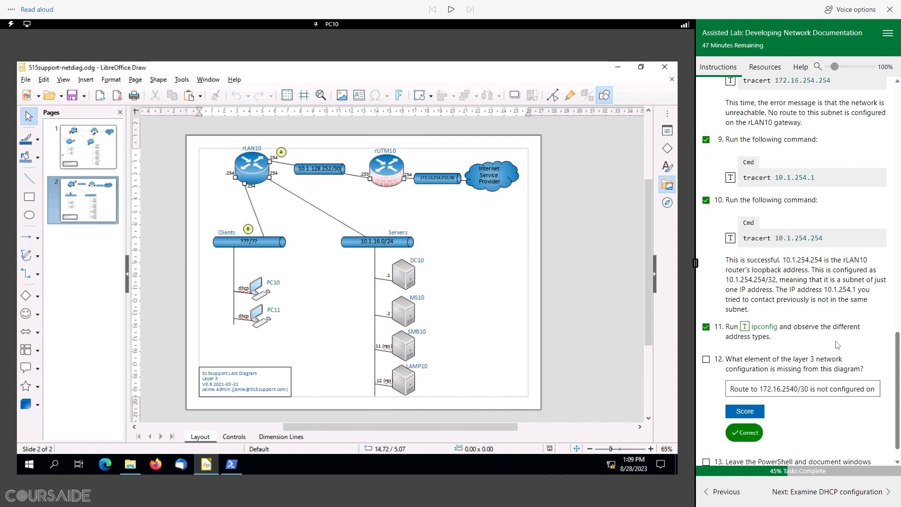
pyautogui.scroll(-1, 838, 345)
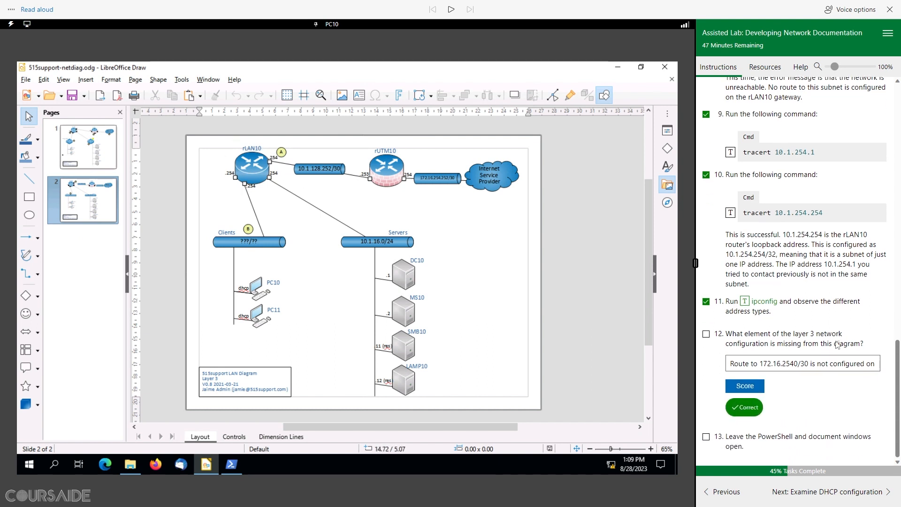
pyautogui.click(706, 334)
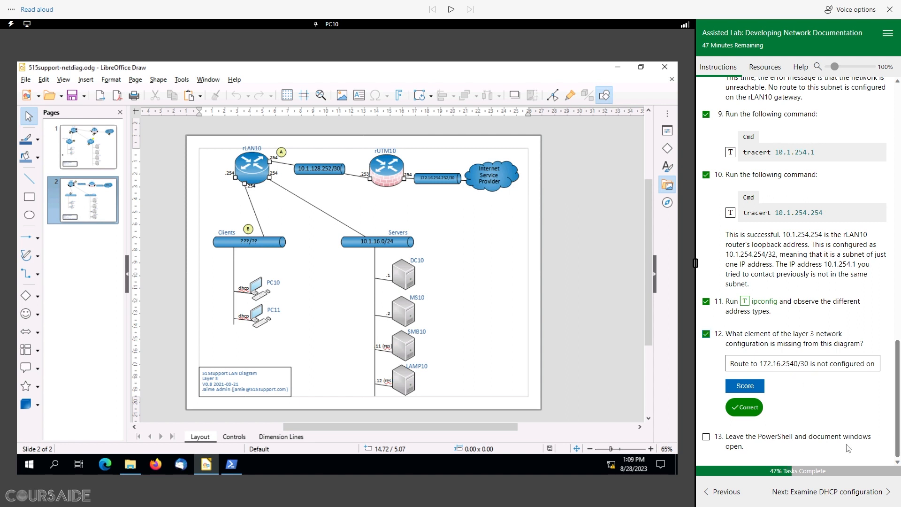
pyautogui.click(707, 437)
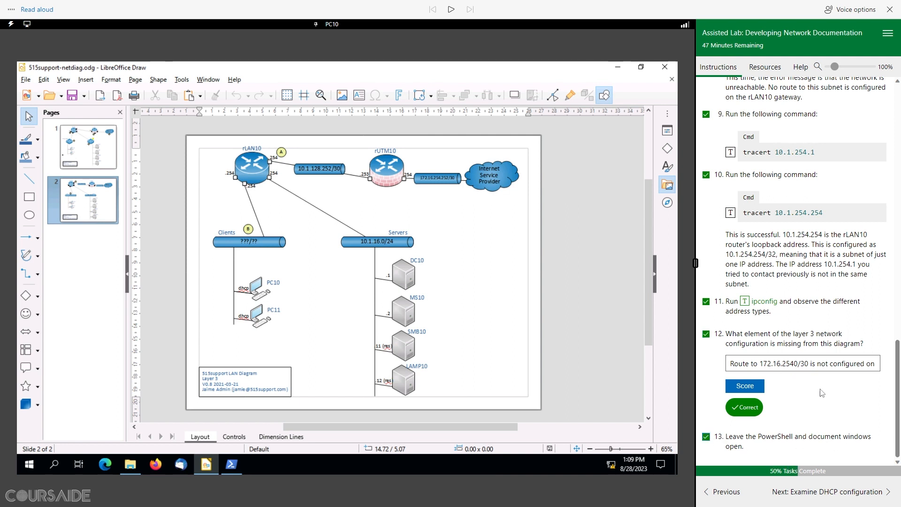
# - Go on to the Examine DHCP configuration section and have its introduction read aloud
pyautogui.click(850, 500)
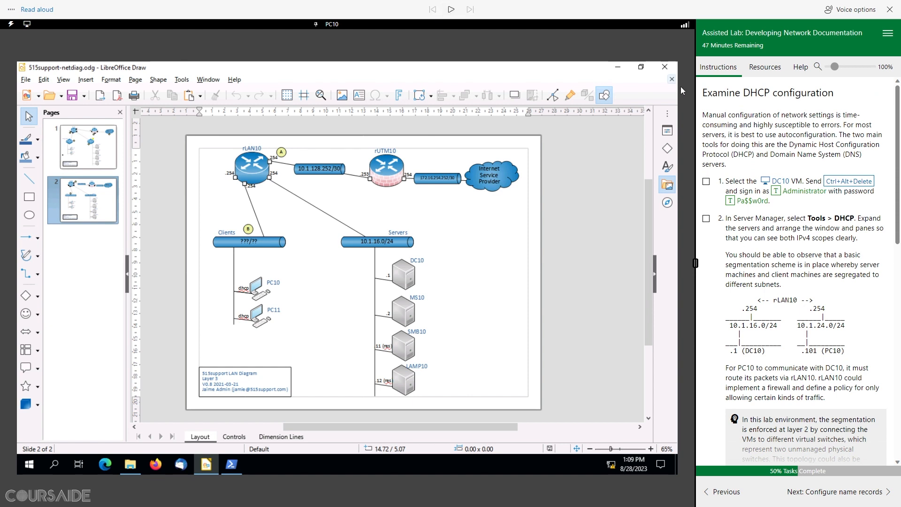
pyautogui.moveTo(704, 92); pyautogui.dragTo(859, 98)
pyautogui.hotkey('ctrl', 'shift', 'u')
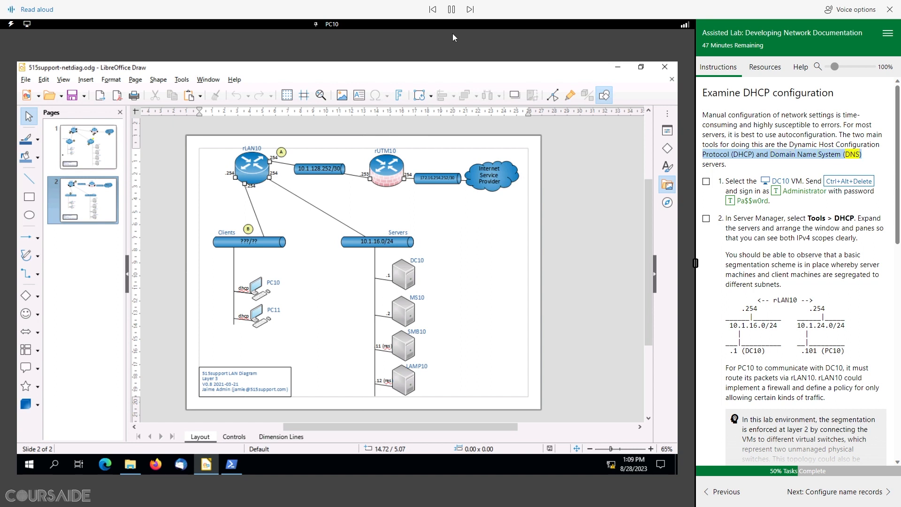
pyautogui.click(451, 9)
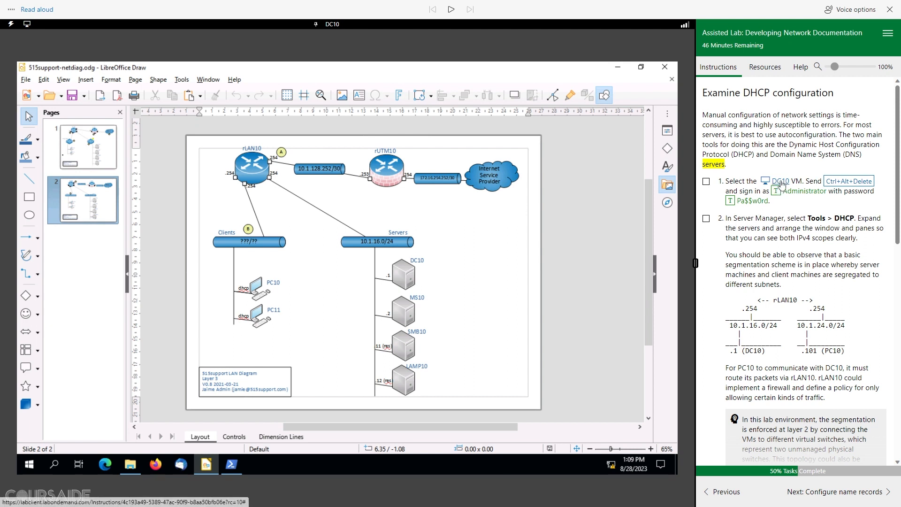
# - Switch to the DC10 VM, unlock it and sign in as 515support\Administrator with the account password
pyautogui.click(782, 183)
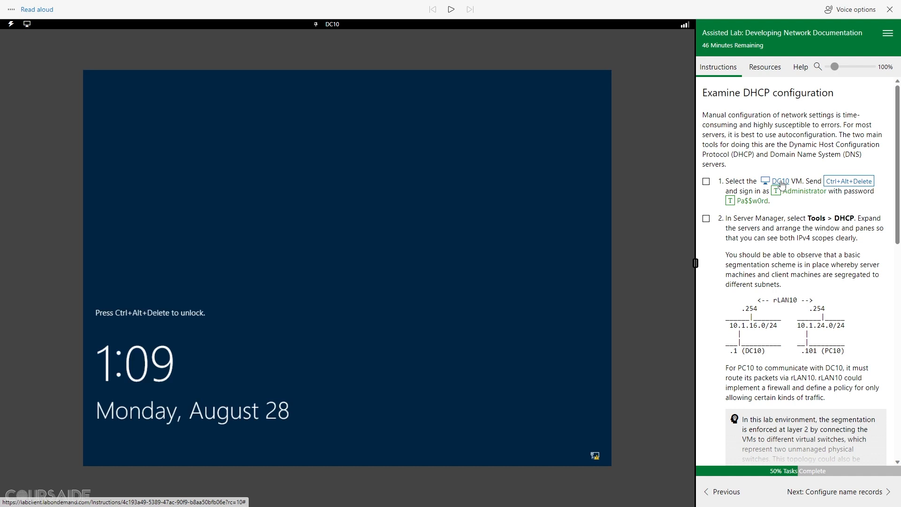
pyautogui.click(846, 183)
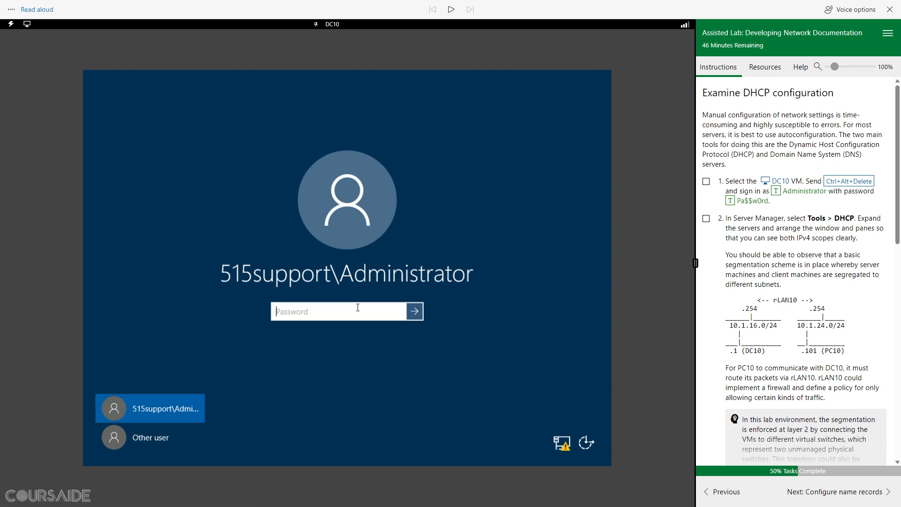
pyautogui.click(731, 200)
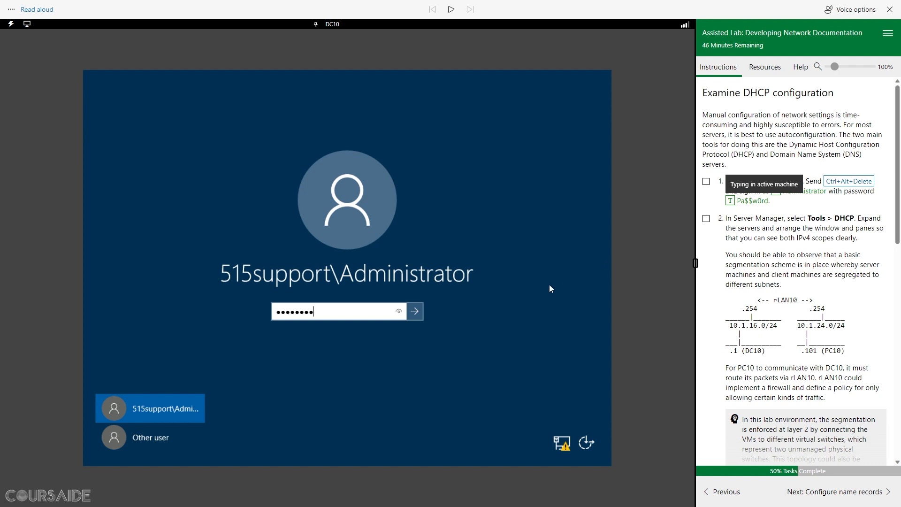
pyautogui.click(421, 314)
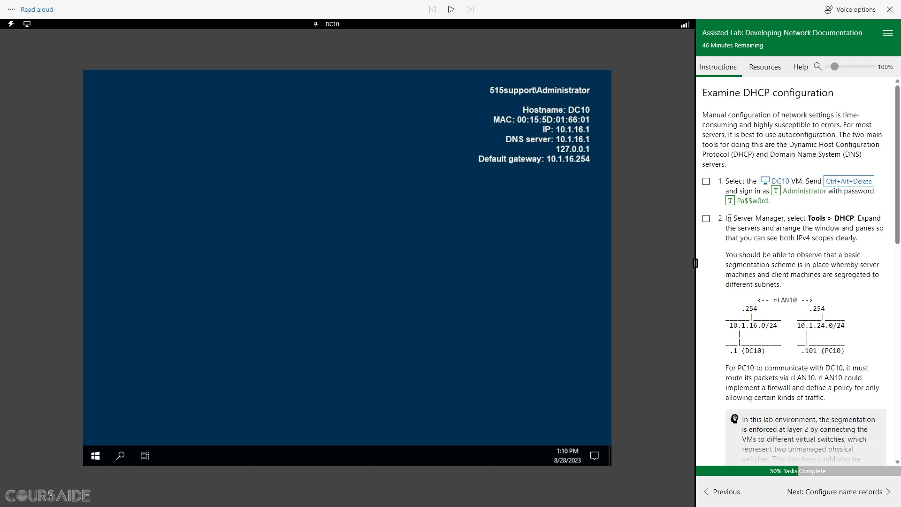
# - Have the task 2 instructions on opening DHCP and viewing both IPv4 scopes read aloud
pyautogui.doubleClick(730, 219)
pyautogui.click(451, 9)
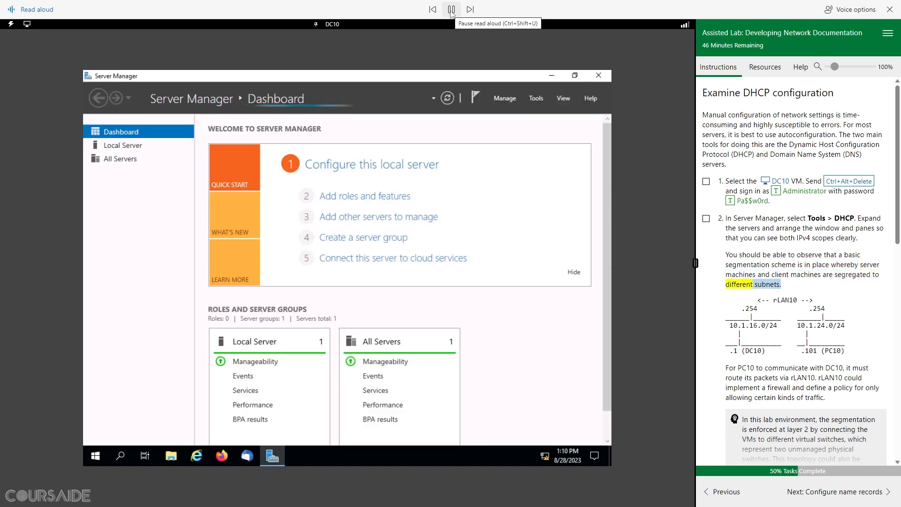
pyautogui.click(451, 11)
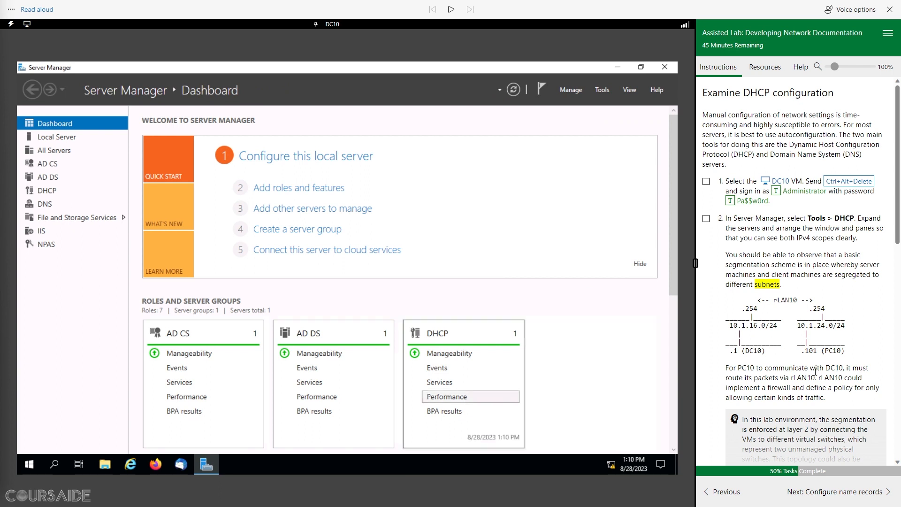
# - Open the DHCP console from Server Manager, enlarge its window and widen the tree pane to fit the server name
pyautogui.click(604, 90)
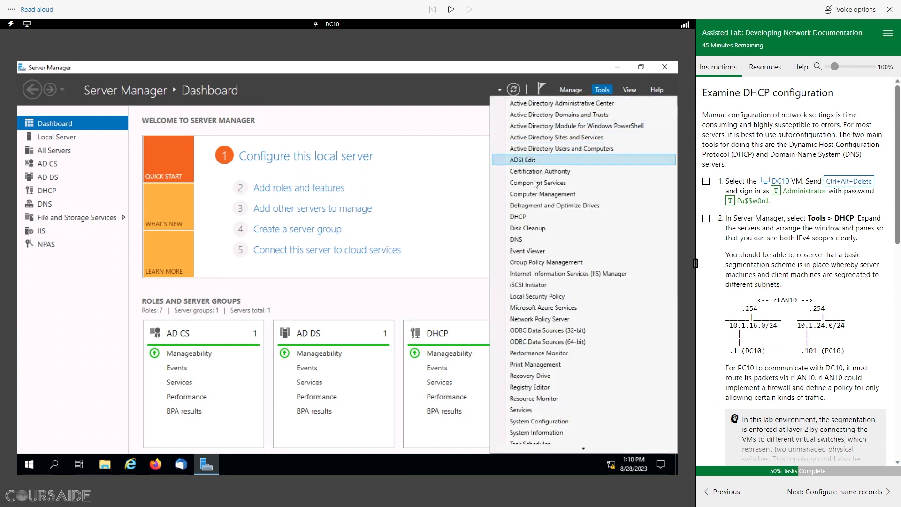
pyautogui.click(533, 219)
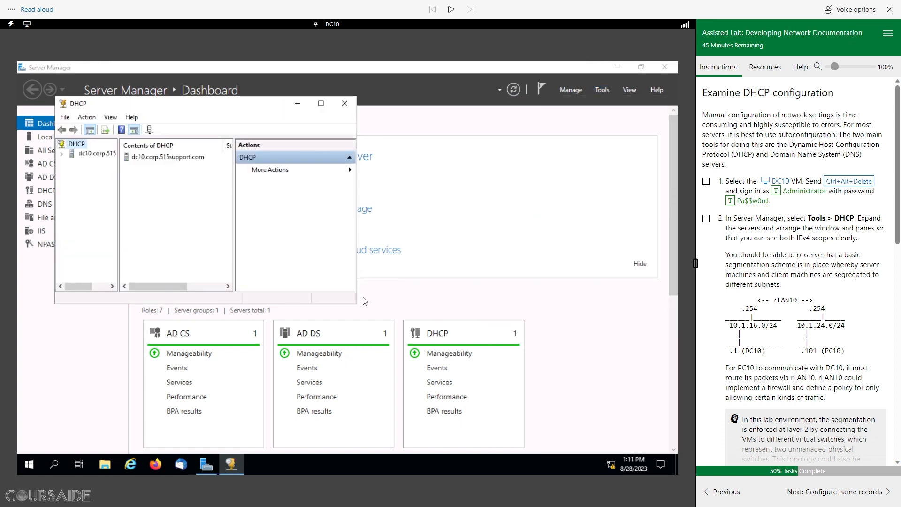
pyautogui.moveTo(355, 306); pyautogui.dragTo(536, 448)
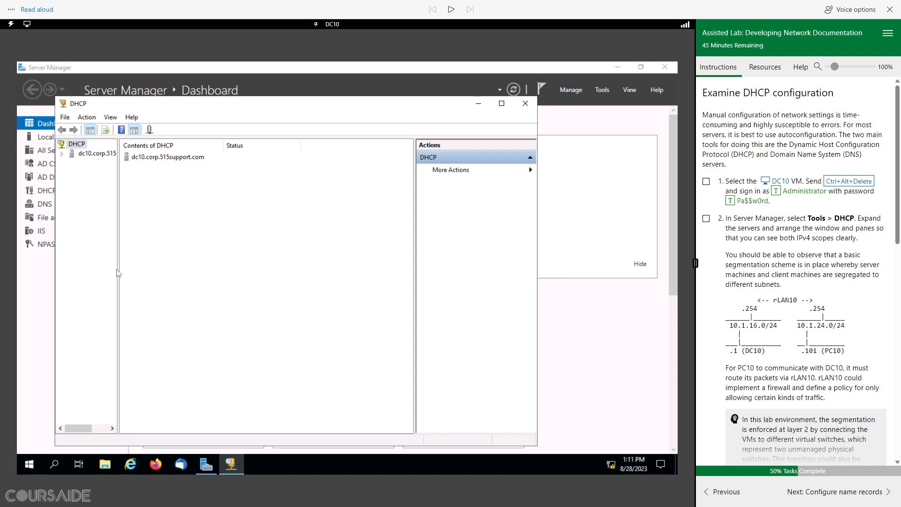
pyautogui.moveTo(118, 266)
pyautogui.mouseDown()
pyautogui.moveTo(162, 273)
pyautogui.moveTo(155, 271)
pyautogui.mouseUp()
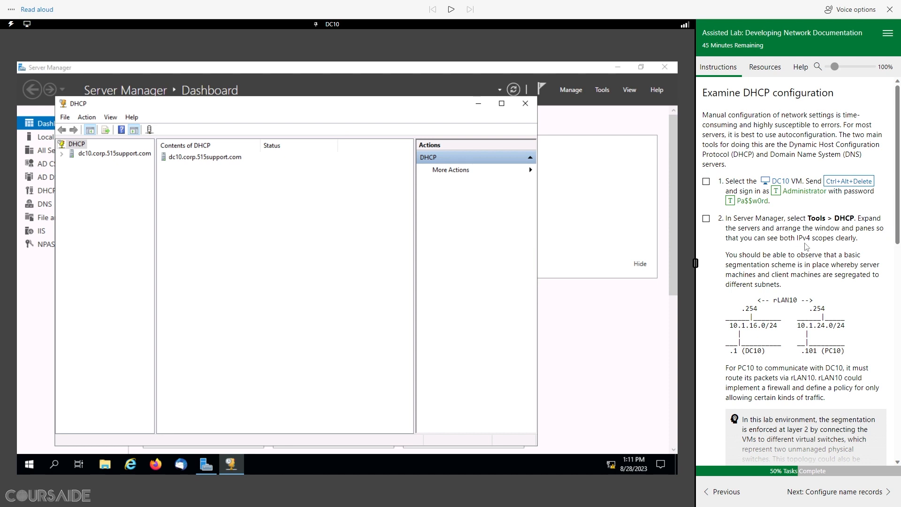
# - Expand dc10.corp.515support.com with its IPv4 and IPv6 nodes and widen the tree so both IPv4 scope names fit
pyautogui.click(62, 154)
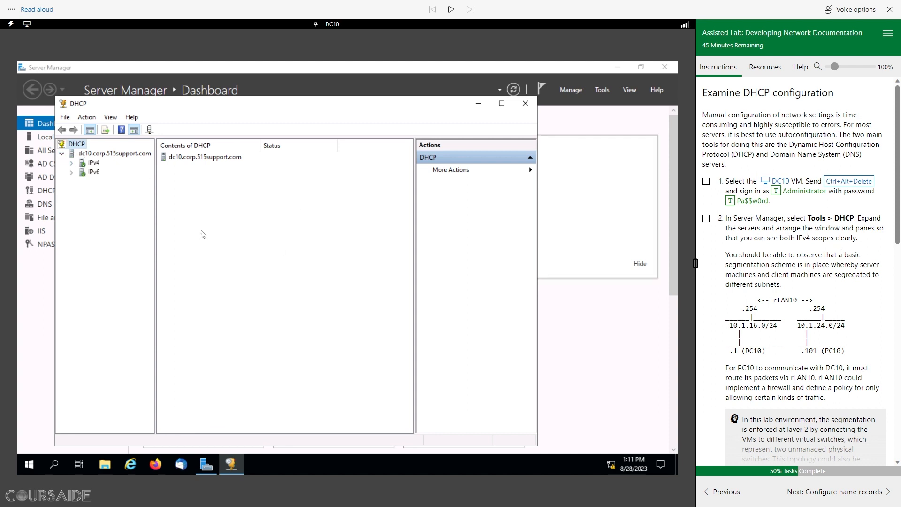
pyautogui.click(71, 163)
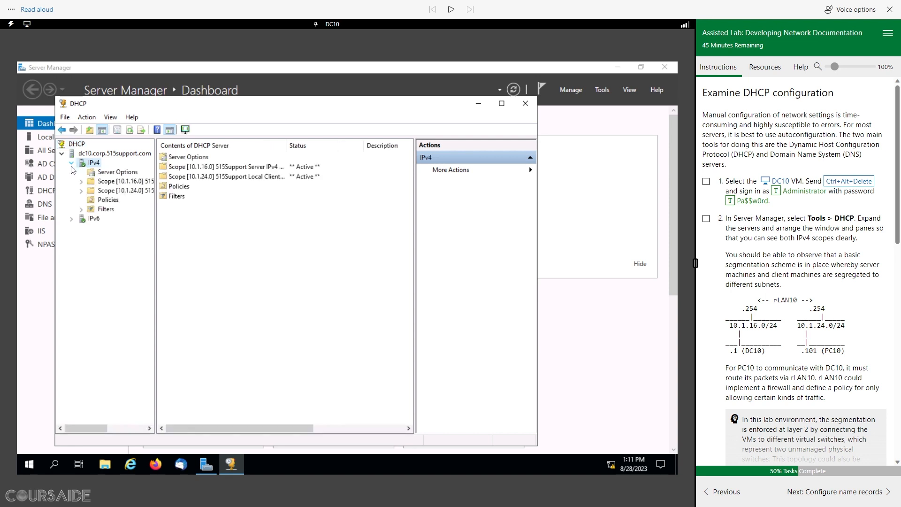
pyautogui.click(71, 219)
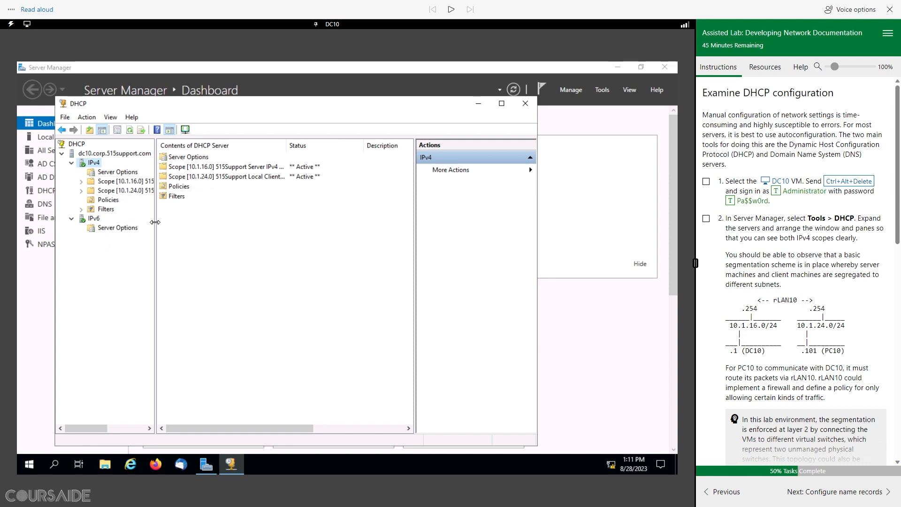
pyautogui.moveTo(155, 222); pyautogui.dragTo(244, 233)
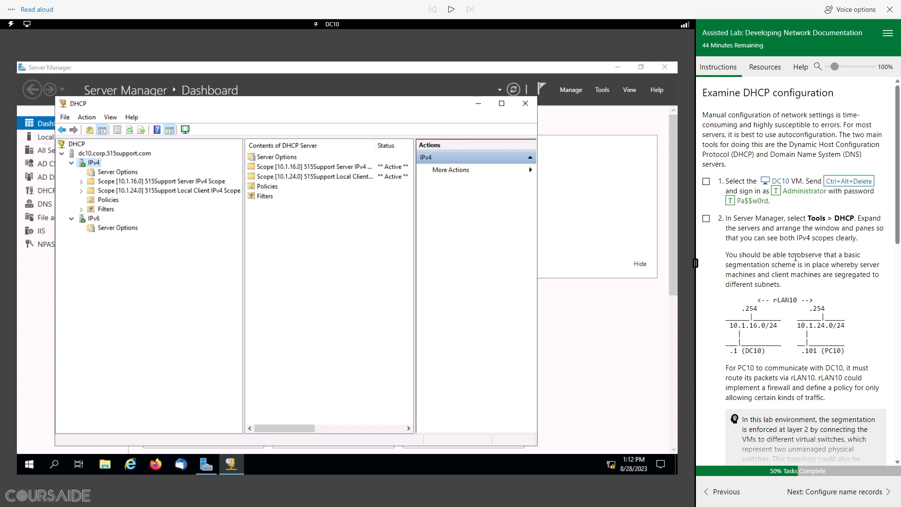
# - Show the Address Pool of Scope [10.1.16.0] 515Support Server IPv4 Scope and select its address range starting at 10.1.16.9
pyautogui.scroll(-1, 751, 271)
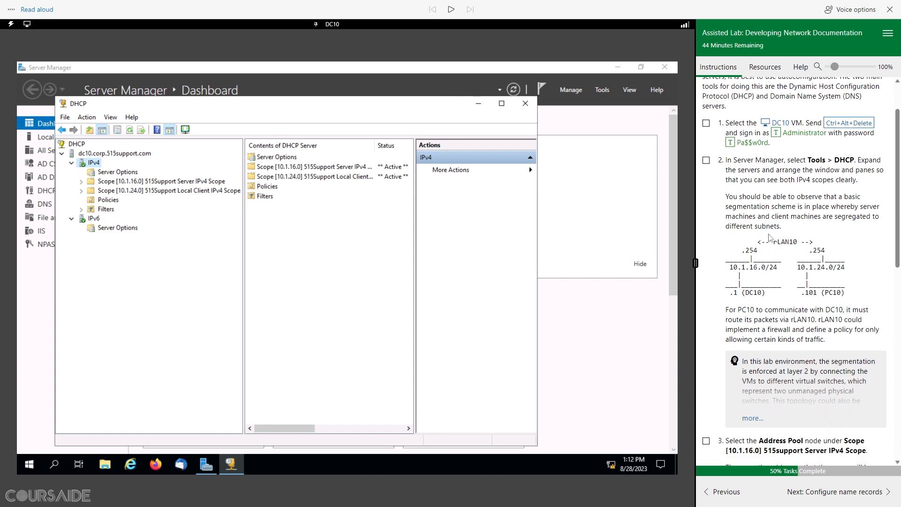
pyautogui.scroll(-1, 812, 218)
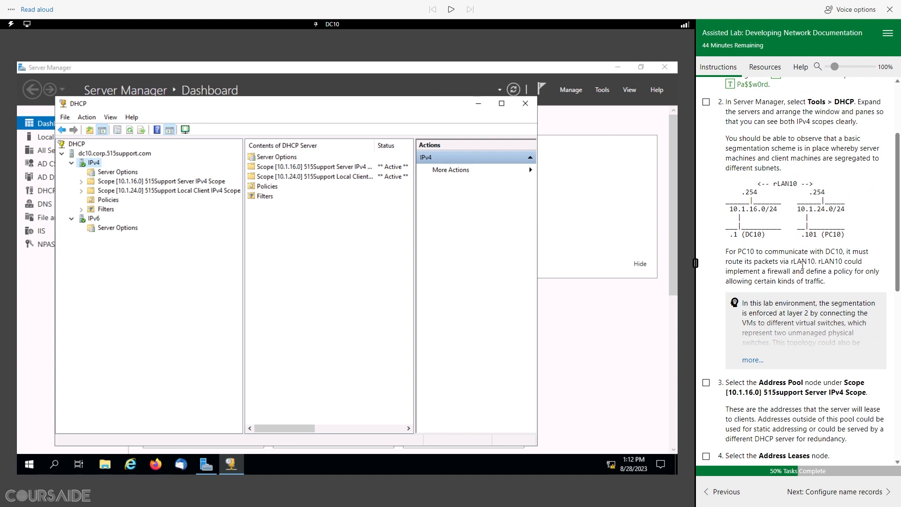
pyautogui.click(82, 182)
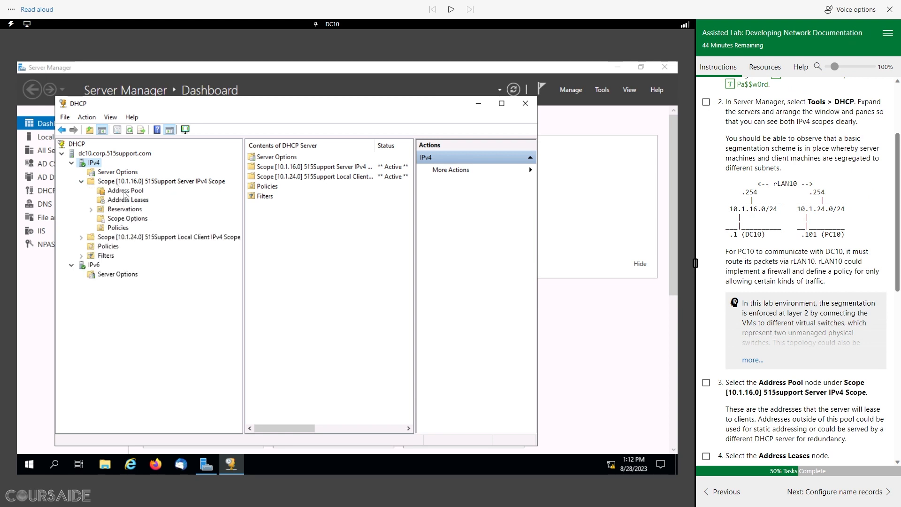
pyautogui.click(124, 190)
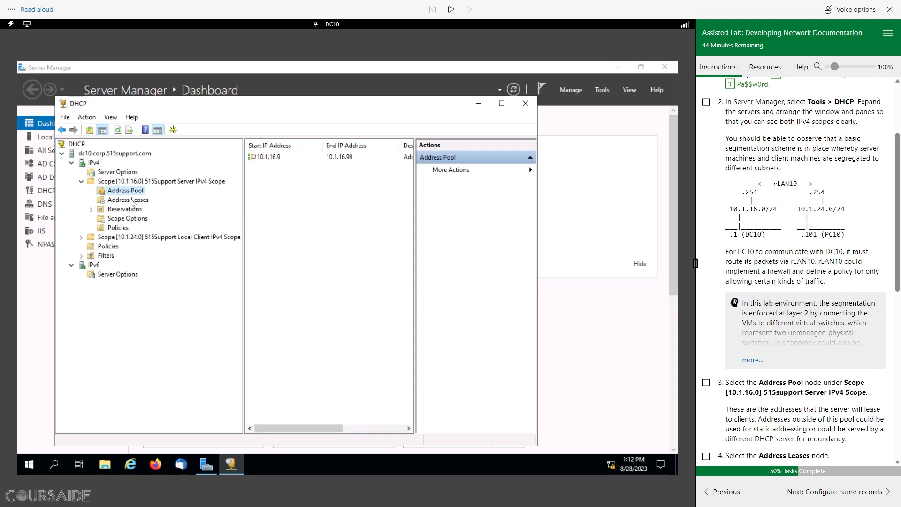
pyautogui.click(278, 157)
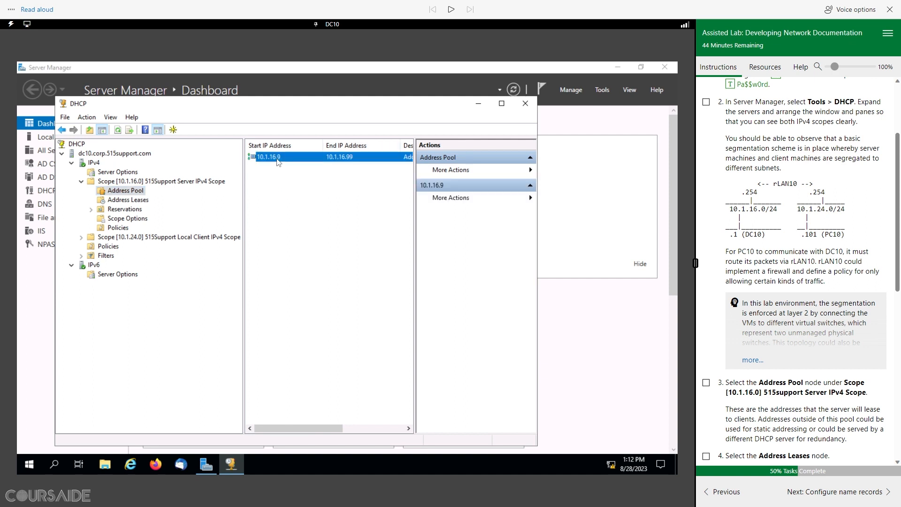
# - View the Address Leases, Reservations and Scope Options of Scope [10.1.16.0] 515Support Server IPv4 Scope, expanding its Reservations
pyautogui.click(124, 200)
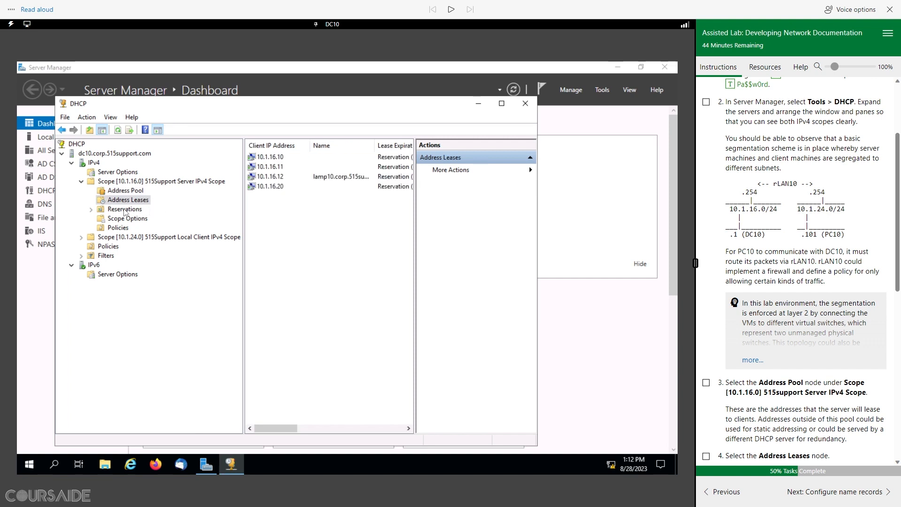
pyautogui.doubleClick(125, 210)
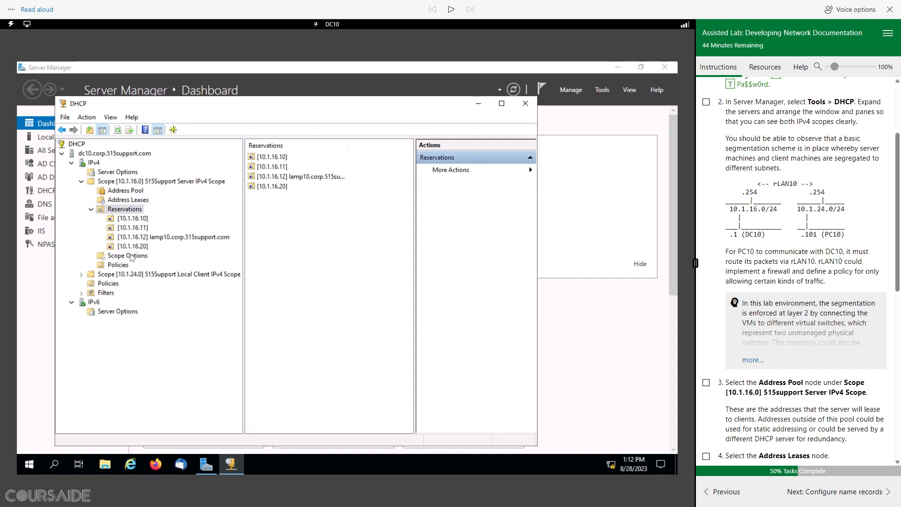
pyautogui.click(121, 257)
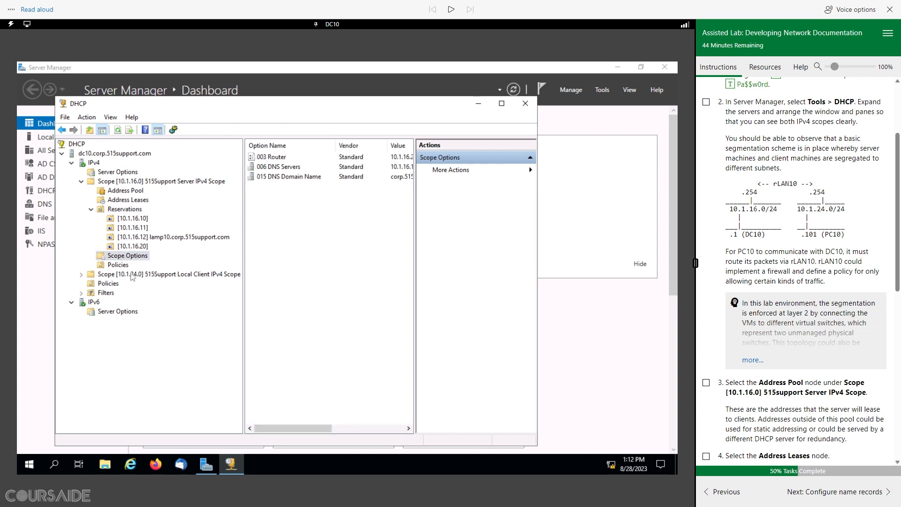
# - Expand Scope [10.1.24.0] 515Support Local Client IPv4 Scope, view its Address Pool and Address Leases, and show the options of reservation 10.1.24.192
pyautogui.doubleClick(127, 276)
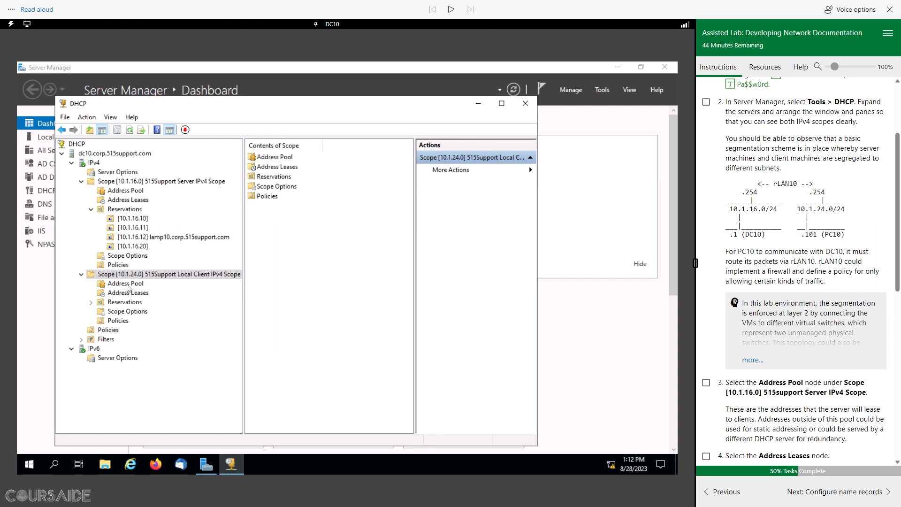
pyautogui.click(126, 284)
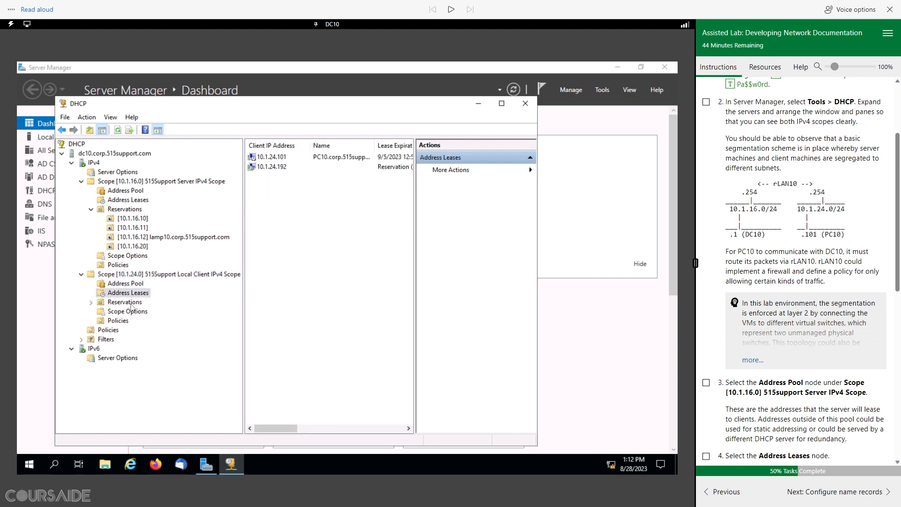
pyautogui.doubleClick(131, 303)
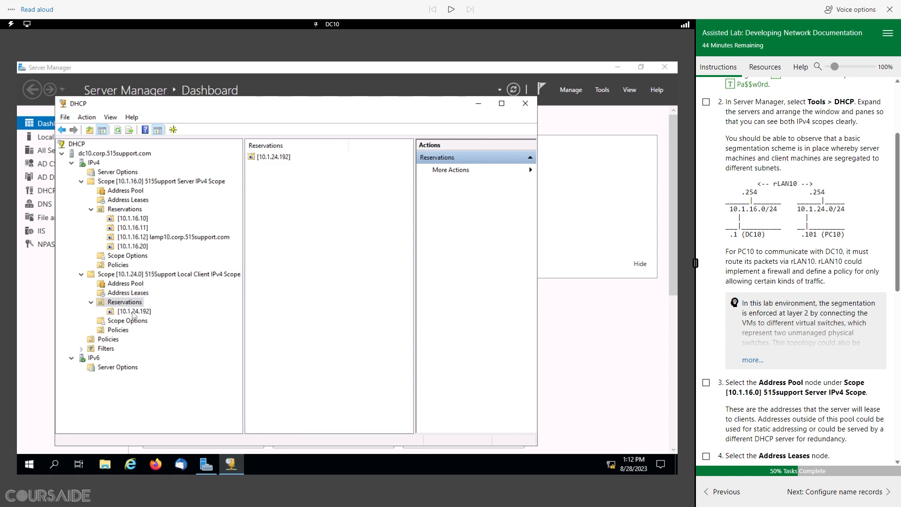
pyautogui.click(133, 312)
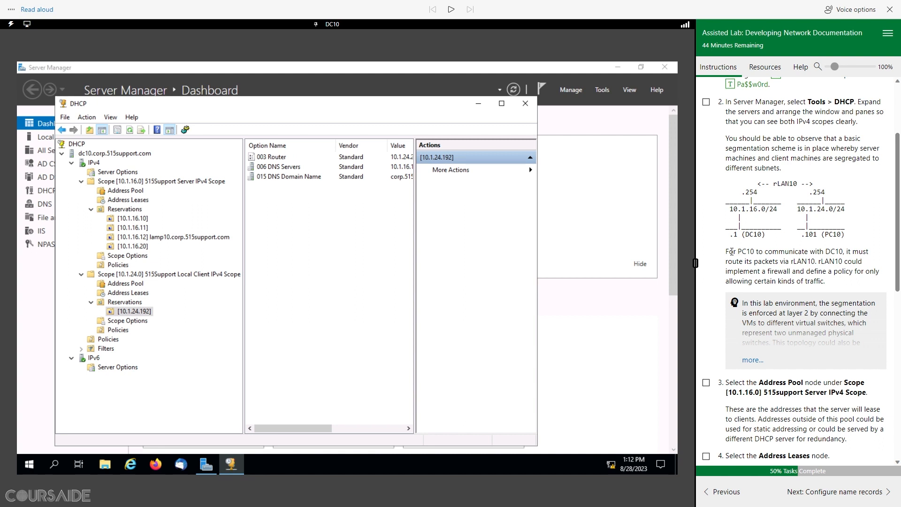
# - Have the instructions read aloud from "For PC10 to communicate with DC10" through the fully expanded note on layer 2 segmentation
pyautogui.moveTo(727, 255); pyautogui.dragTo(763, 253)
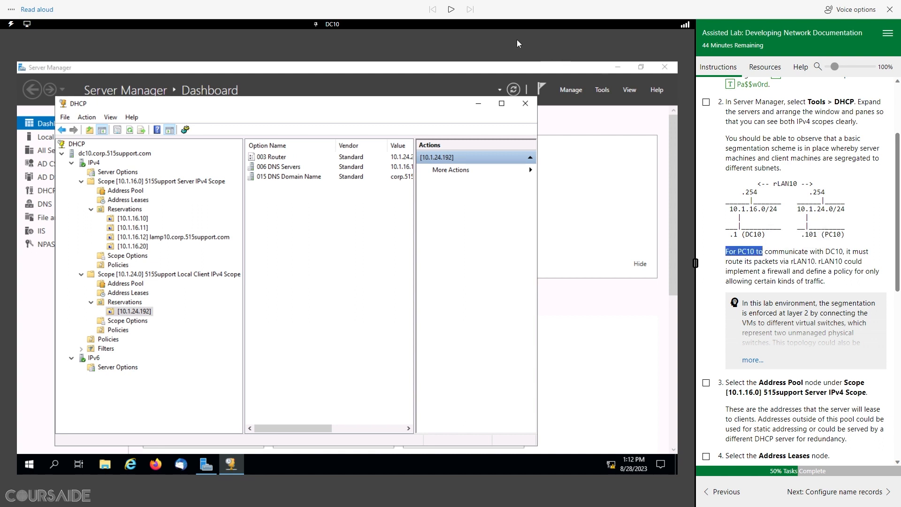
pyautogui.click(450, 10)
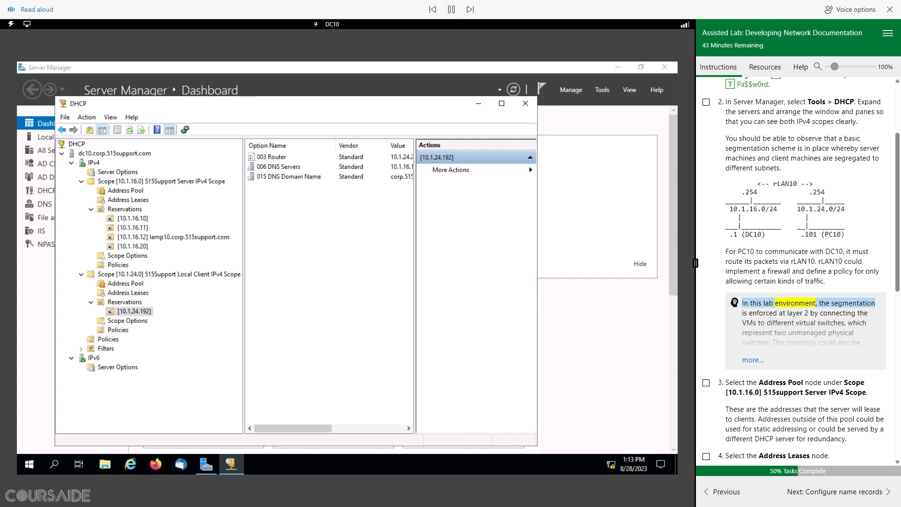
pyautogui.scroll(-4, 805, 222)
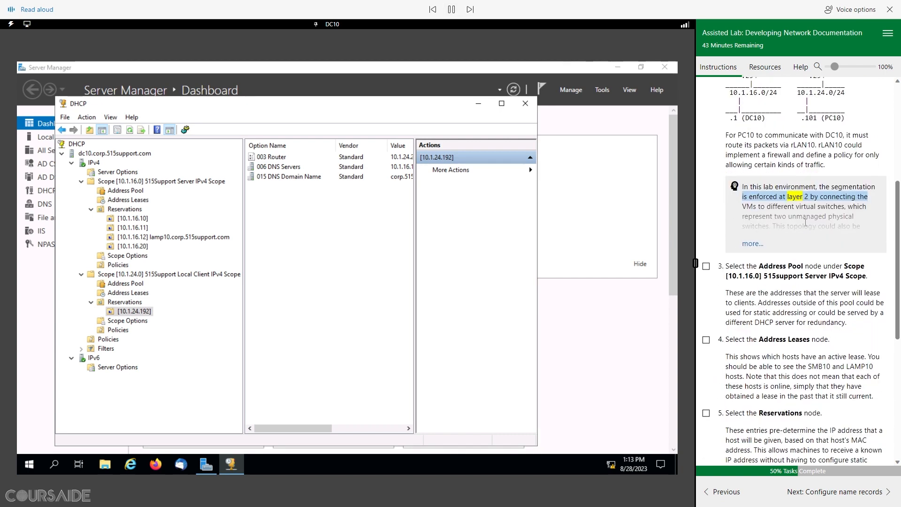
pyautogui.click(753, 186)
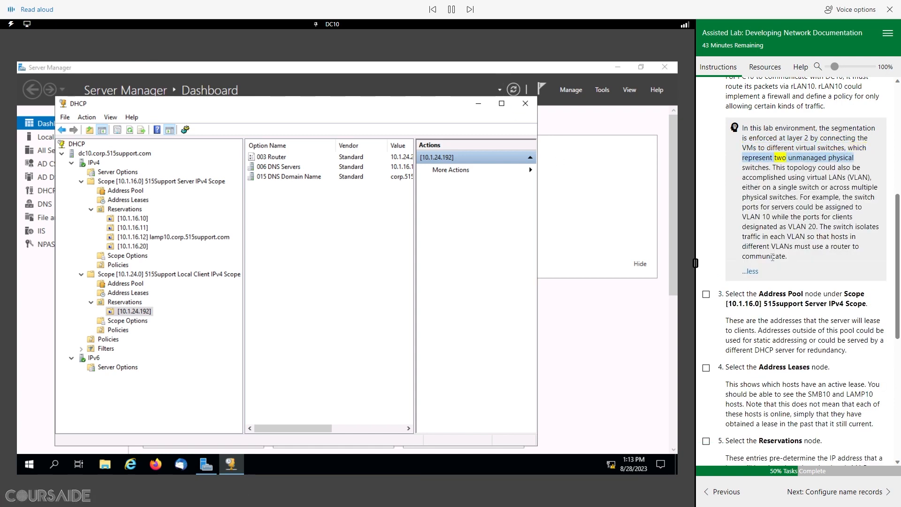
pyautogui.scroll(-1, 819, 342)
pyautogui.scroll(1, 819, 343)
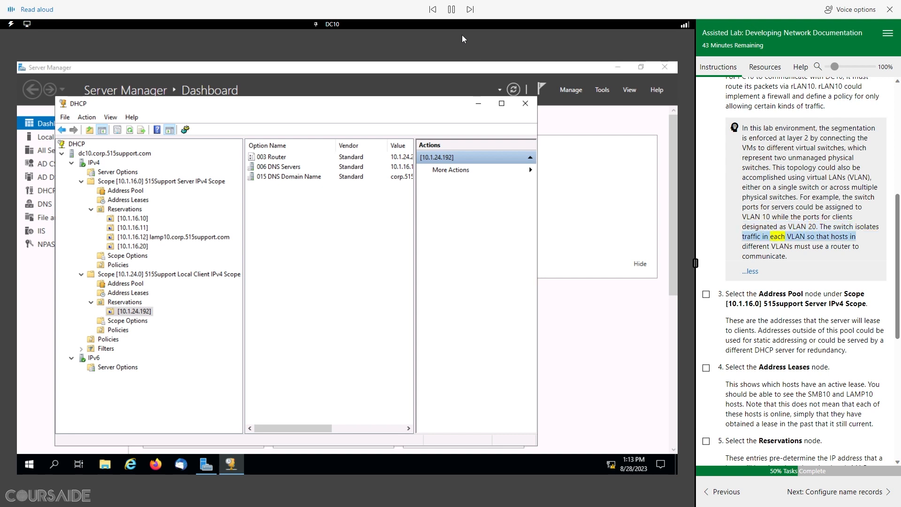
pyautogui.click(451, 10)
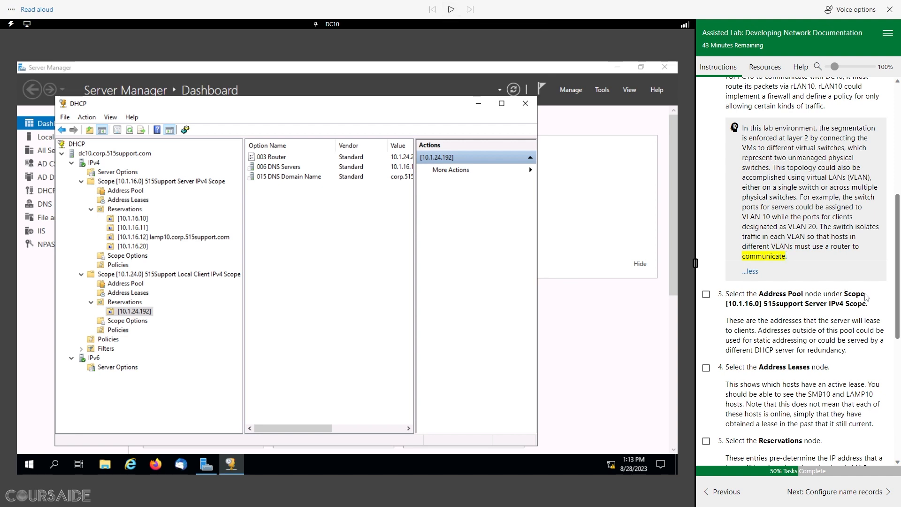
# - Compare the contents of the 10.1.16.0 and 10.1.24.0 scopes, ending on Scope [10.1.16.0] 515Support Server IPv4 Scope
pyautogui.doubleClick(737, 302)
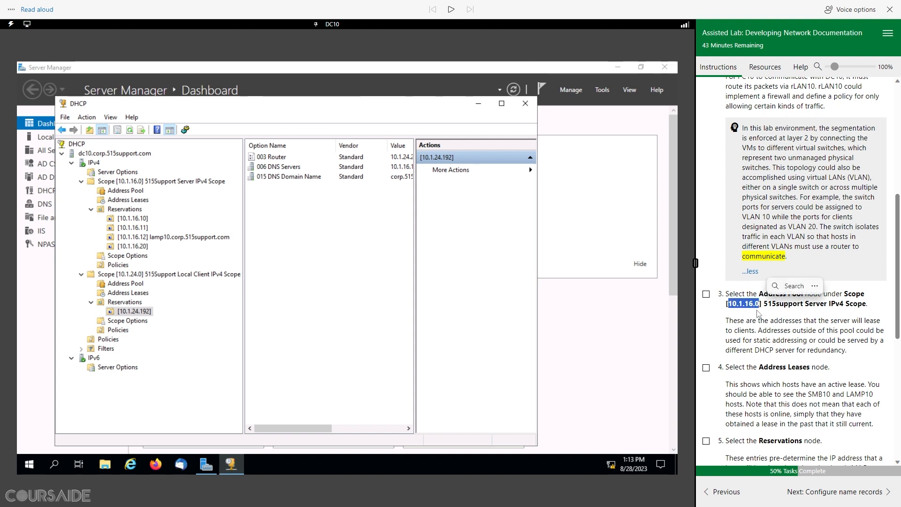
pyautogui.click(127, 219)
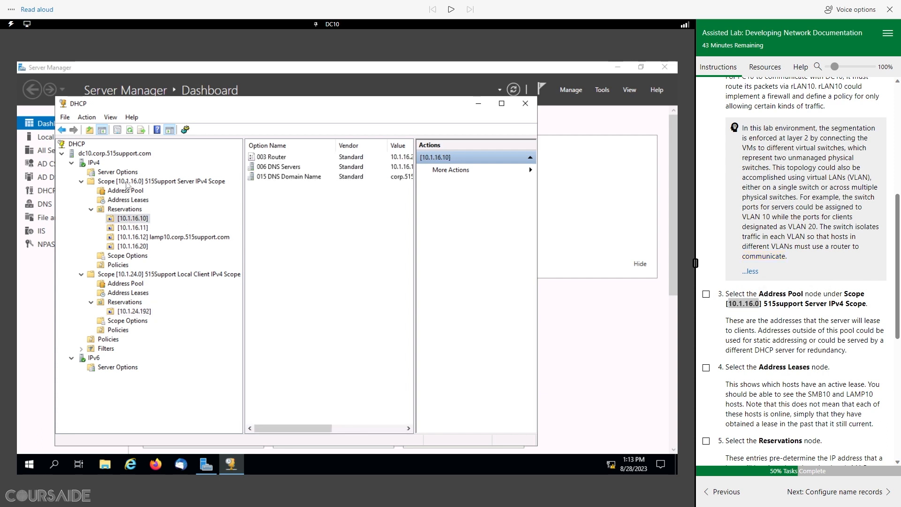
pyautogui.click(121, 183)
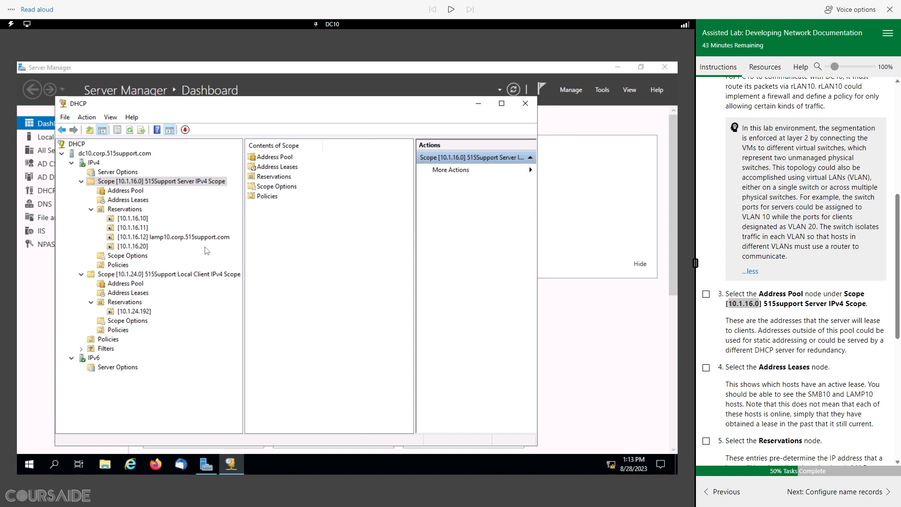
pyautogui.click(153, 276)
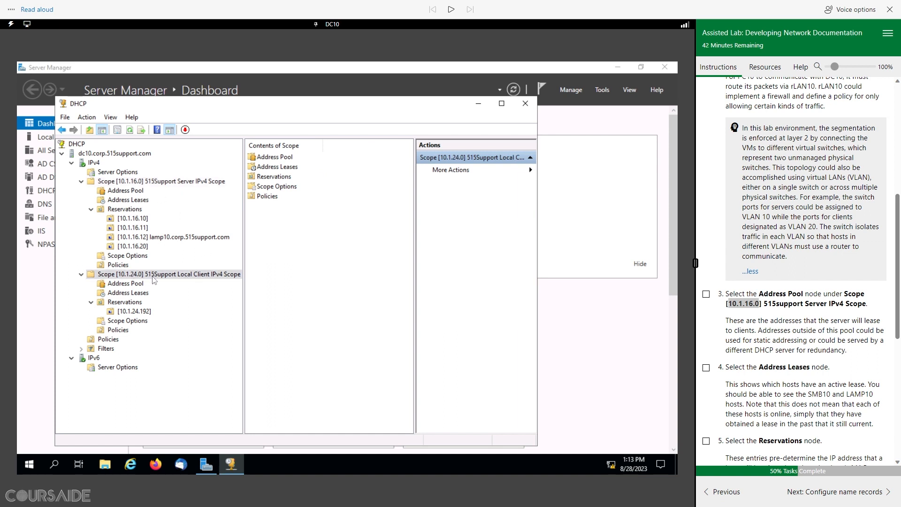
pyautogui.click(132, 182)
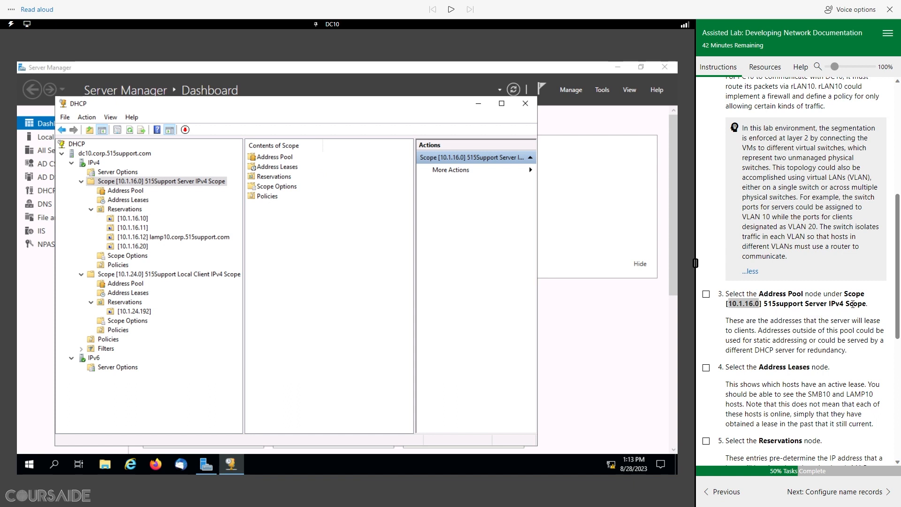
# - Have instructions 3 and 4 on the Address Pool and Address Leases nodes read aloud
pyautogui.scroll(-1, 762, 322)
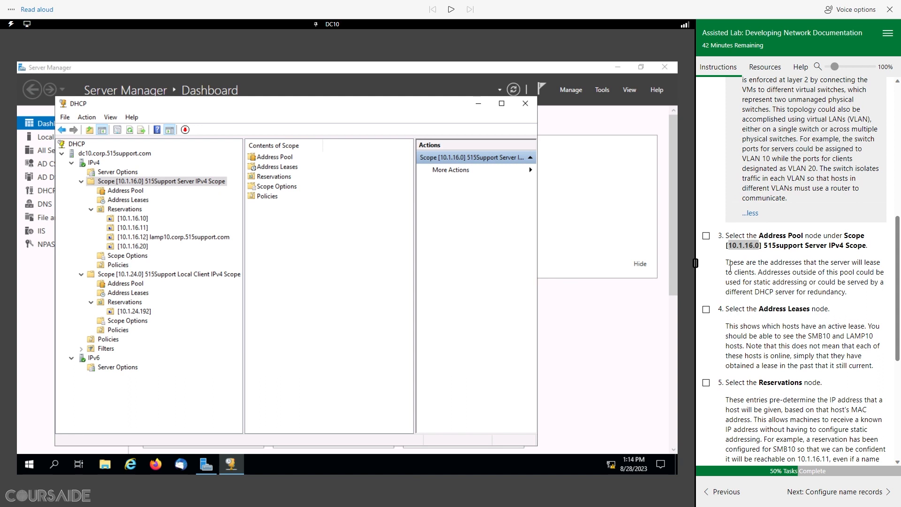
pyautogui.moveTo(729, 235); pyautogui.dragTo(857, 235)
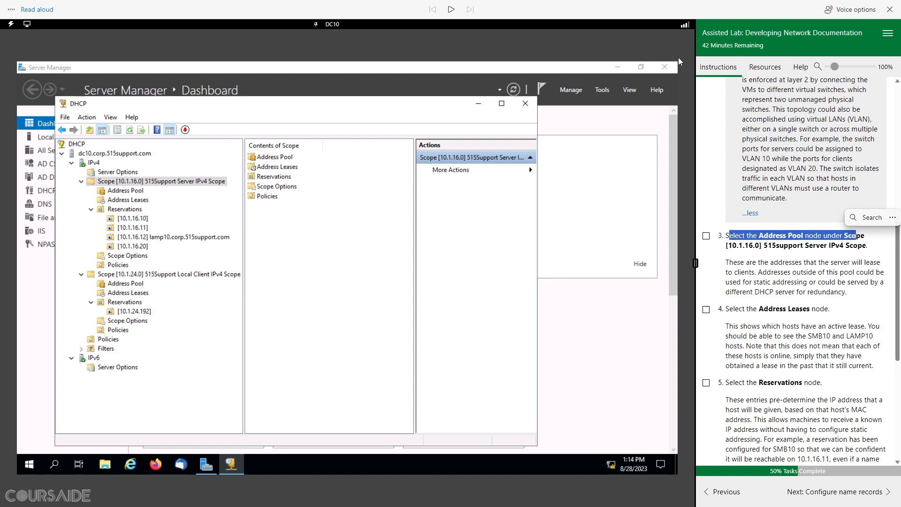
pyautogui.click(451, 9)
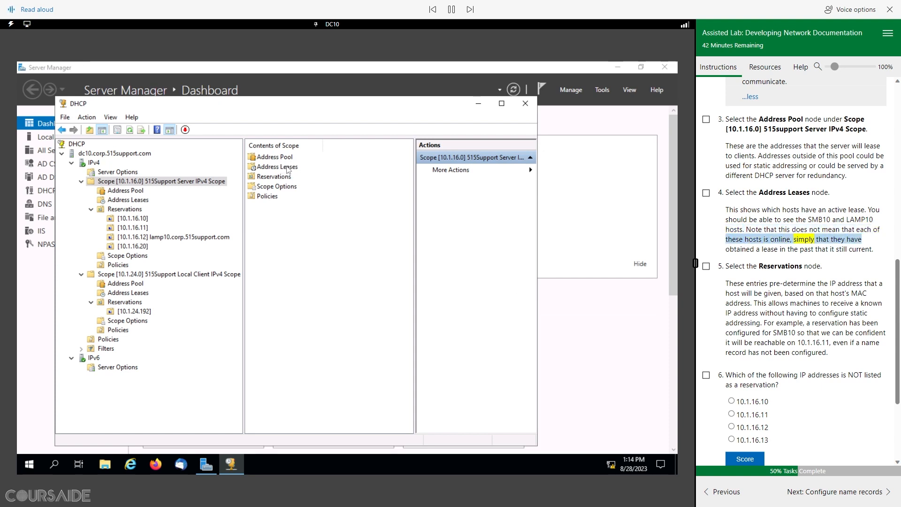
pyautogui.click(452, 9)
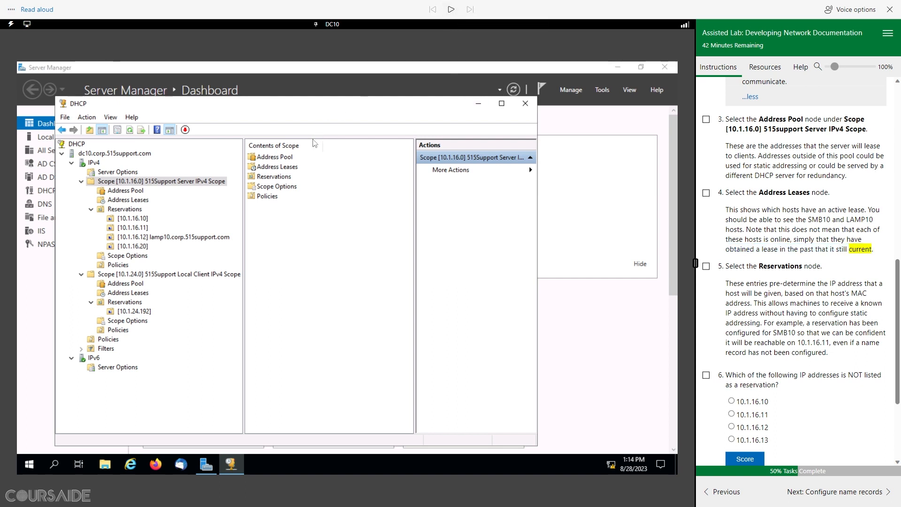
# - Show the Address Leases of the 10.1.16.0 scope and have the instructions from number 4 onward read aloud
pyautogui.click(284, 170)
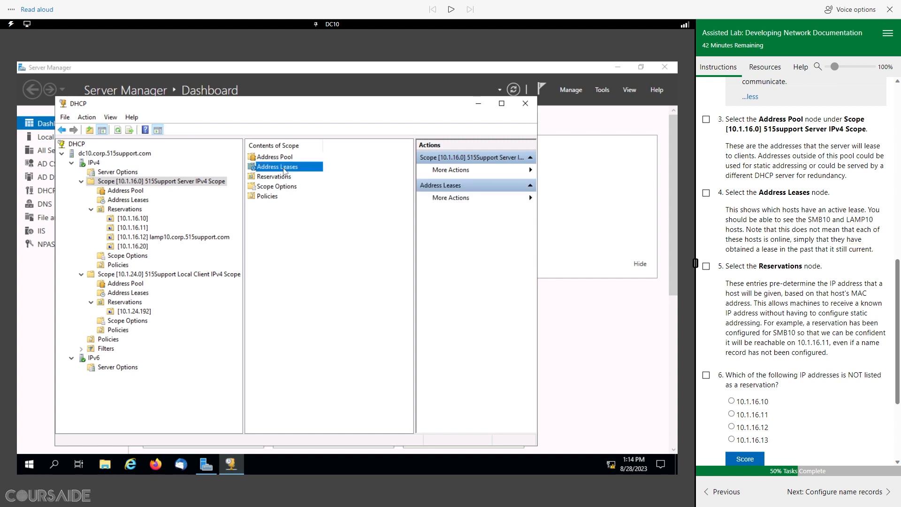
pyautogui.doubleClick(284, 170)
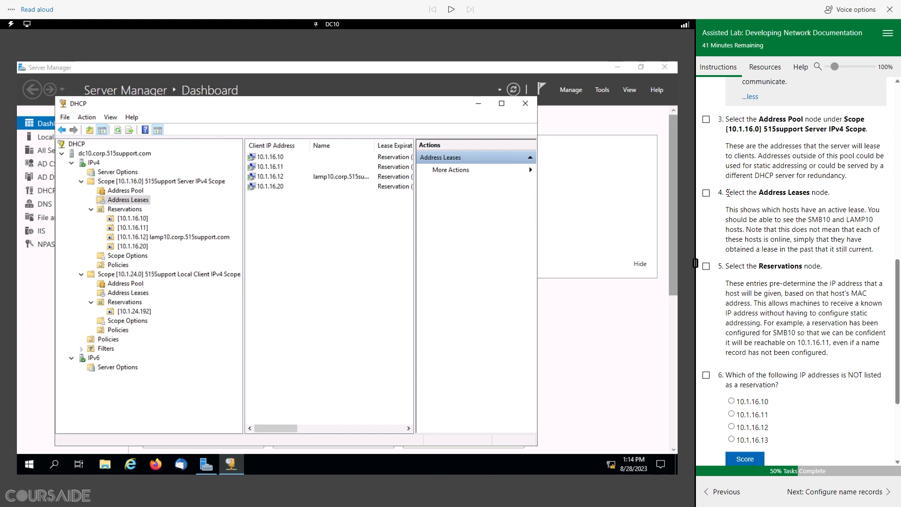
pyautogui.moveTo(727, 196); pyautogui.dragTo(830, 194)
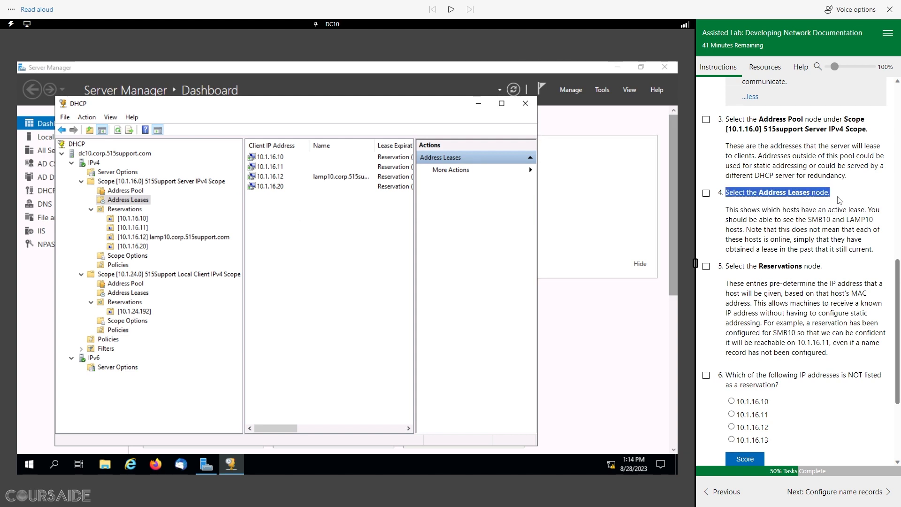
pyautogui.click(451, 9)
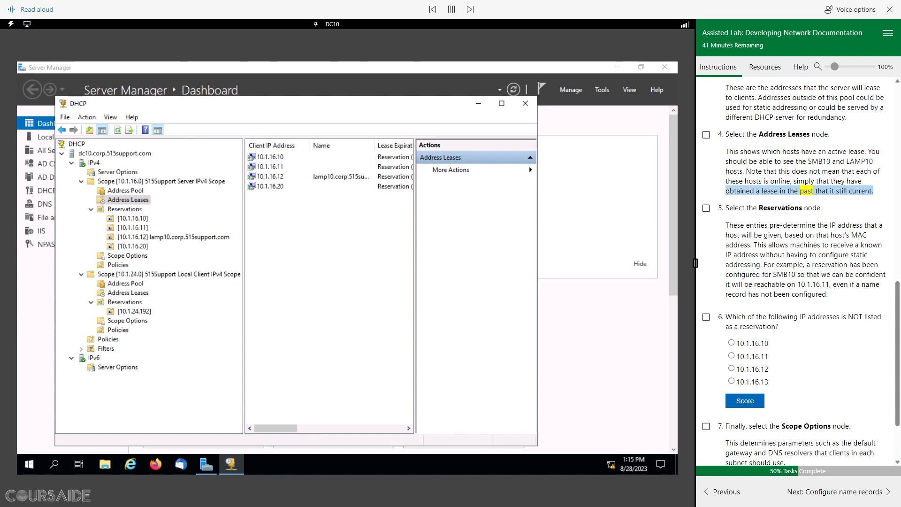
# - Show the Reservations of the 10.1.16.0 scope and continue the reading through question 6 on the unlisted reservation
pyautogui.doubleClick(123, 209)
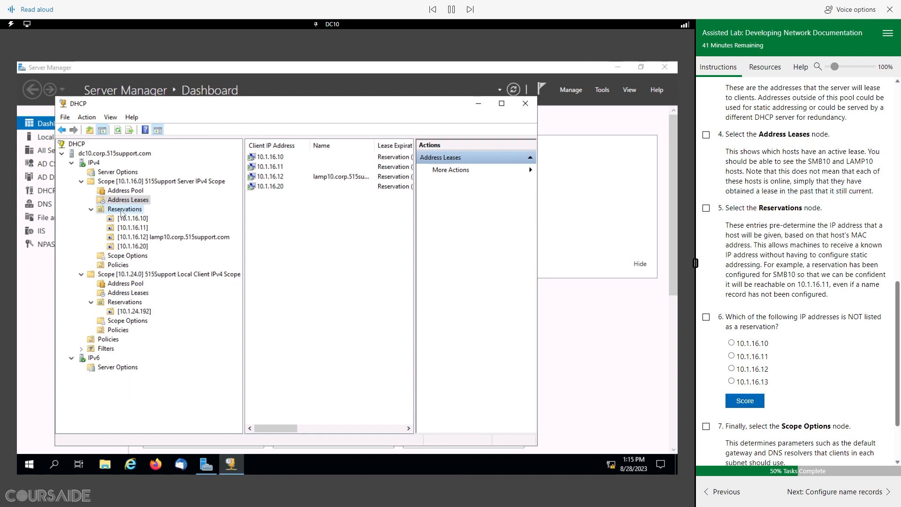
pyautogui.moveTo(725, 208); pyautogui.dragTo(825, 210)
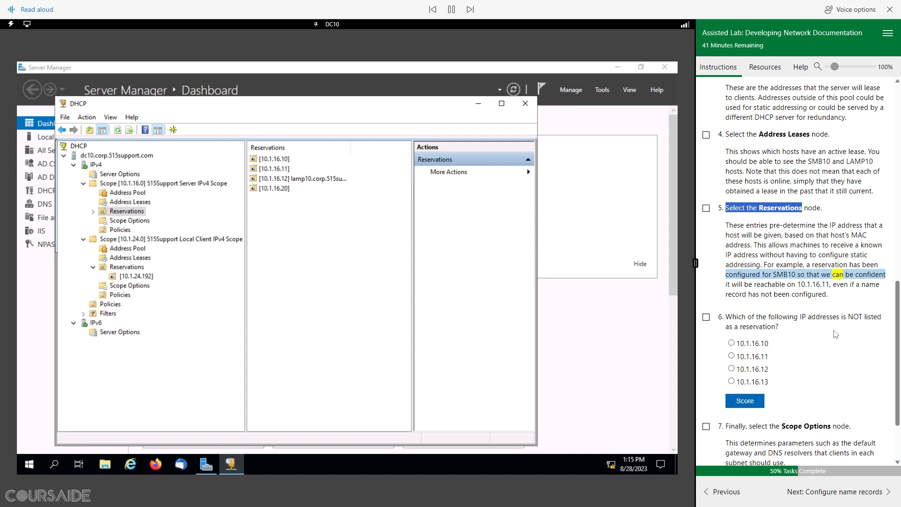
pyautogui.scroll(-2, 840, 335)
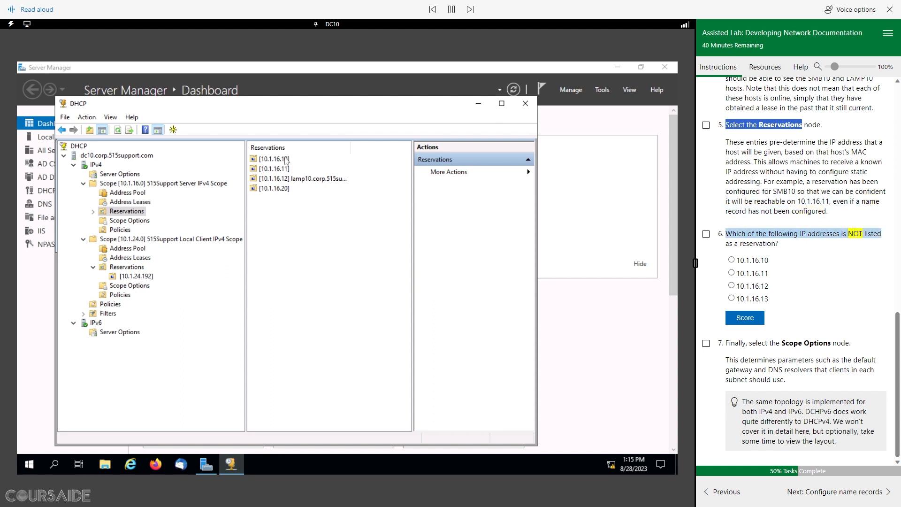
pyautogui.click(452, 10)
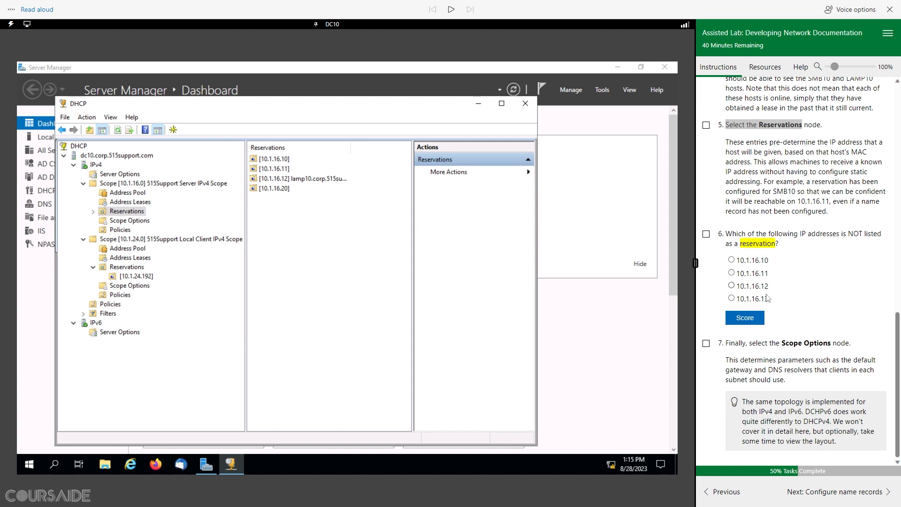
# - Answer question 6 with 10.1.16.13, score it and mark the items up to 6 as complete
pyautogui.click(732, 298)
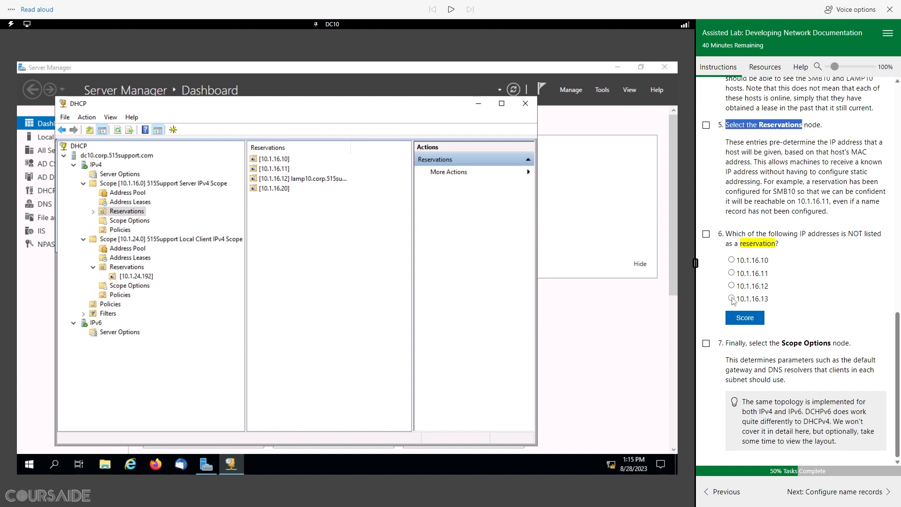
pyautogui.click(747, 318)
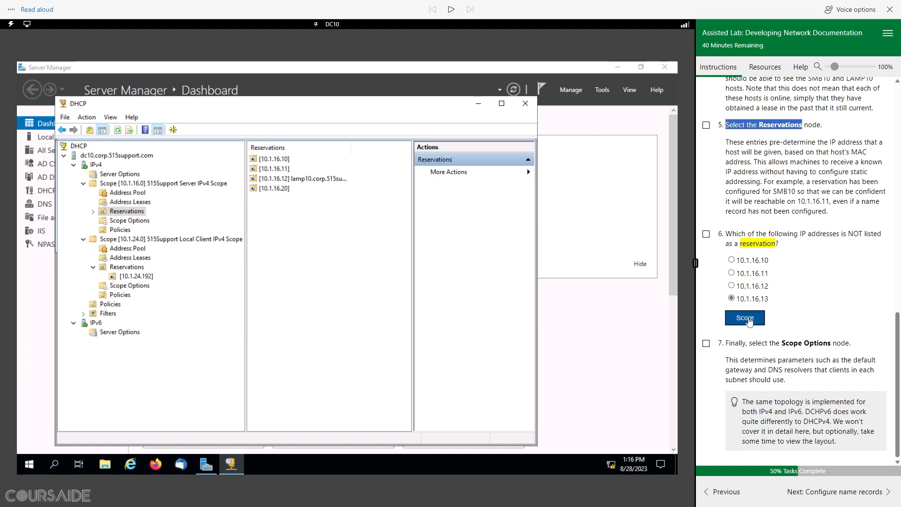
pyautogui.click(706, 234)
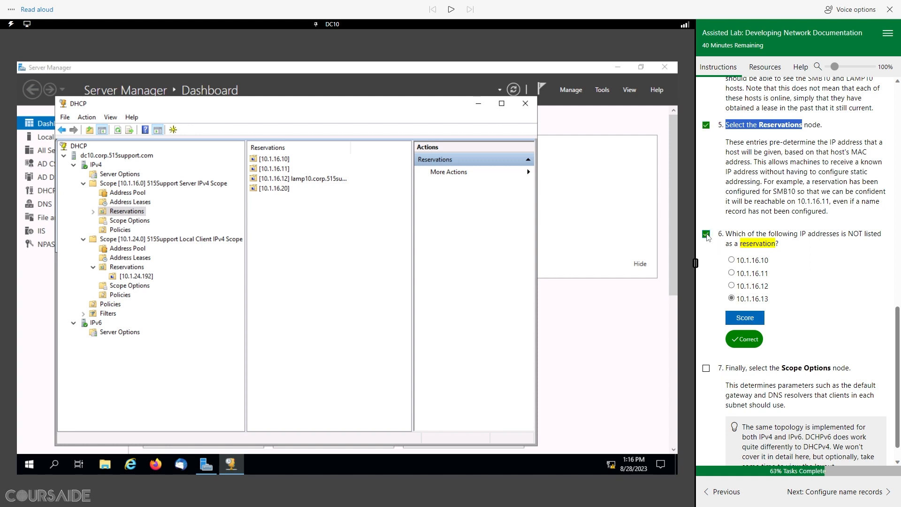
# - Show the Scope Options of the 10.1.16.0 scope and have instruction 7 read aloud to the end of the page
pyautogui.scroll(-1, 800, 292)
pyautogui.click(728, 346)
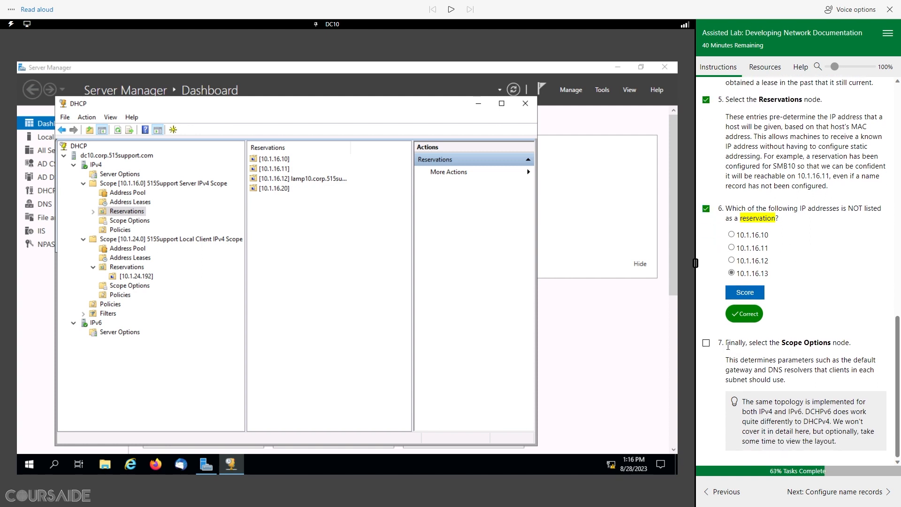
pyautogui.moveTo(727, 347); pyautogui.dragTo(765, 345)
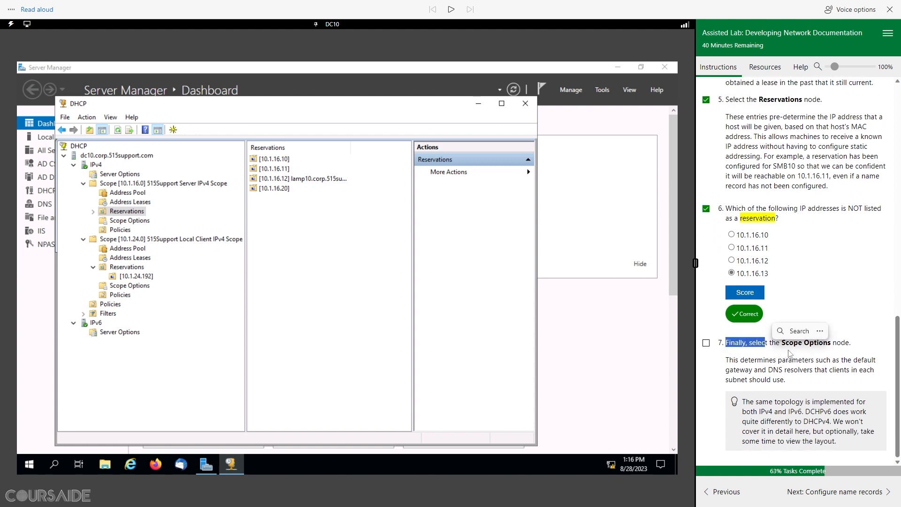
pyautogui.click(122, 222)
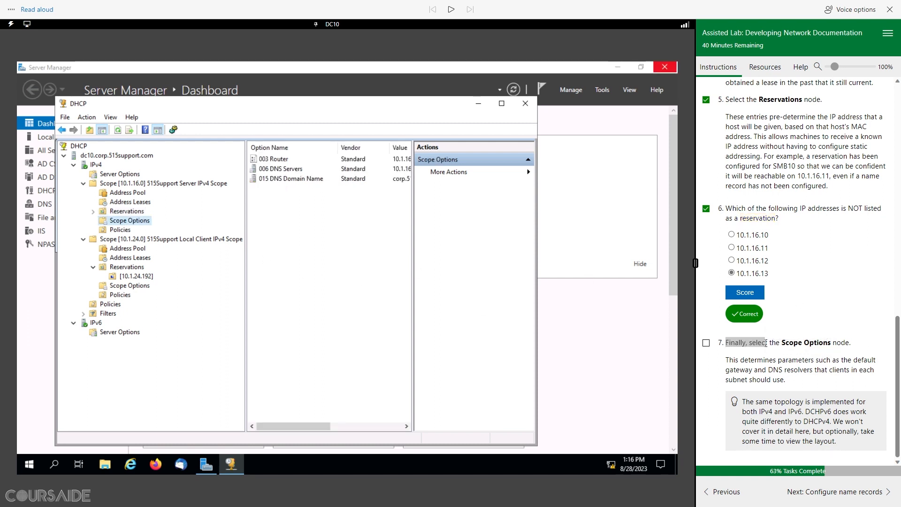
pyautogui.click(741, 344)
pyautogui.moveTo(727, 344); pyautogui.dragTo(860, 346)
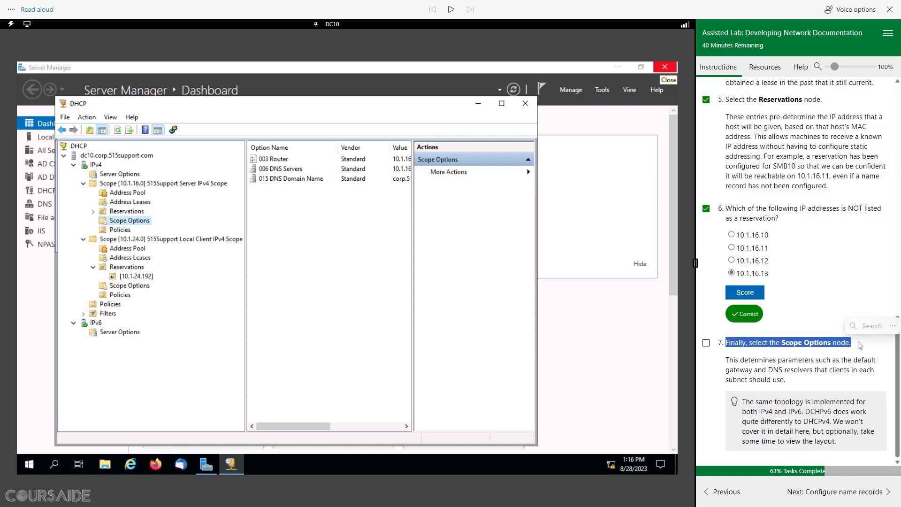
pyautogui.click(453, 12)
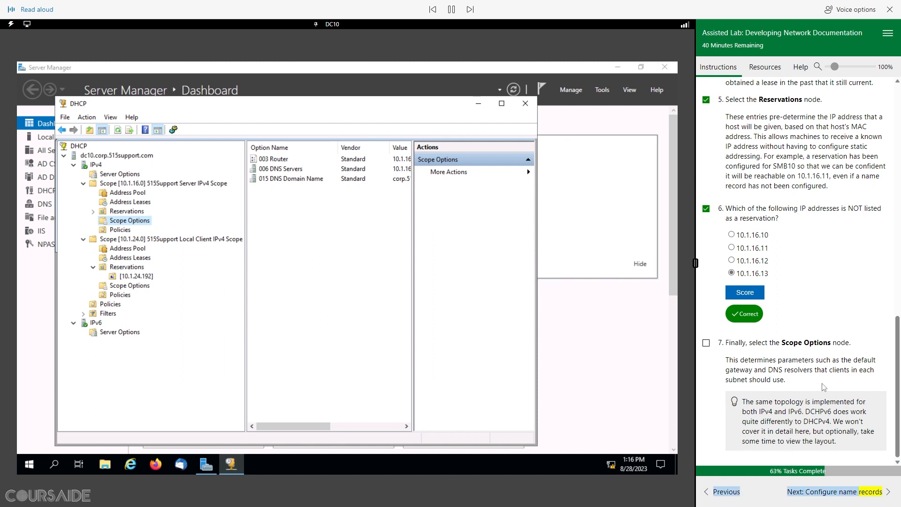
# - Advance the lab to the Configure name records page and have its introduction read aloud
pyautogui.click(866, 498)
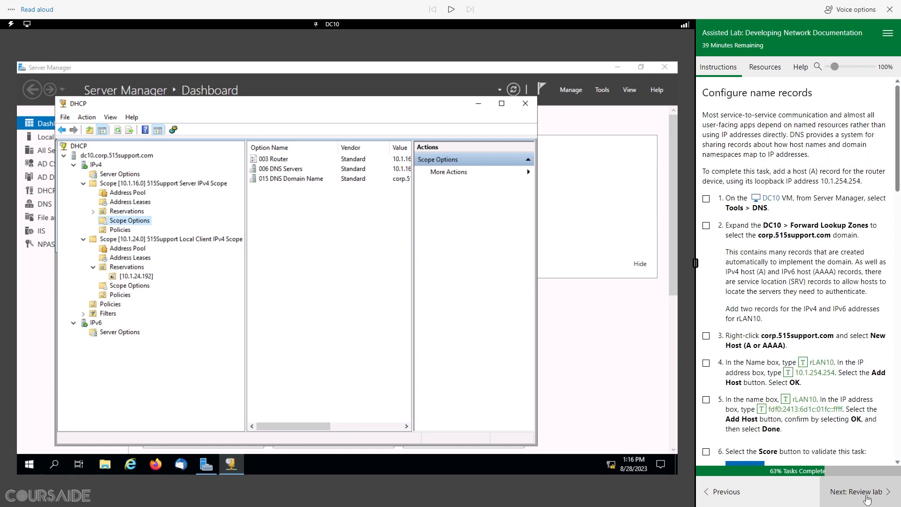
pyautogui.click(451, 10)
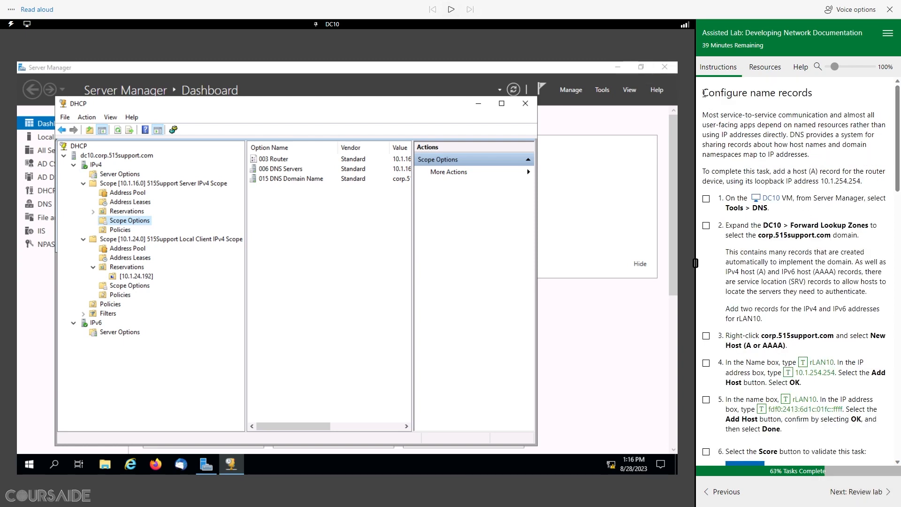
pyautogui.moveTo(704, 93); pyautogui.dragTo(812, 99)
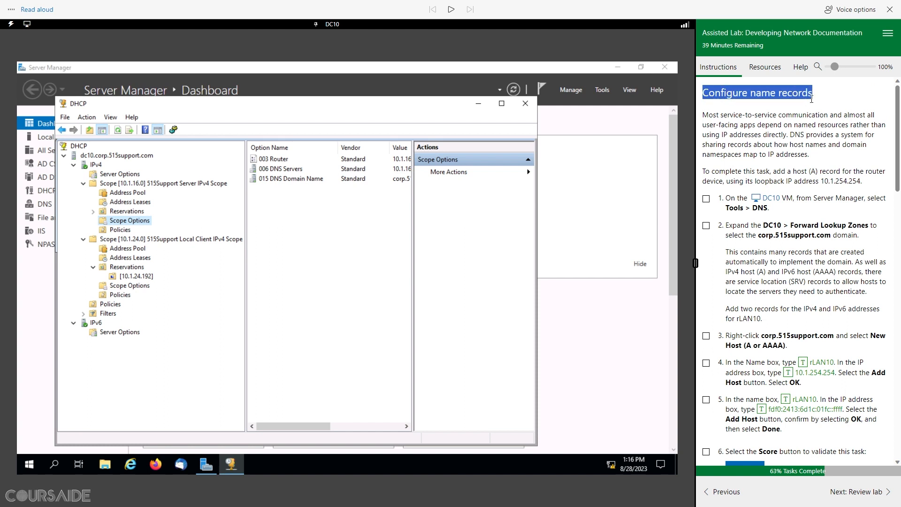
pyautogui.click(452, 10)
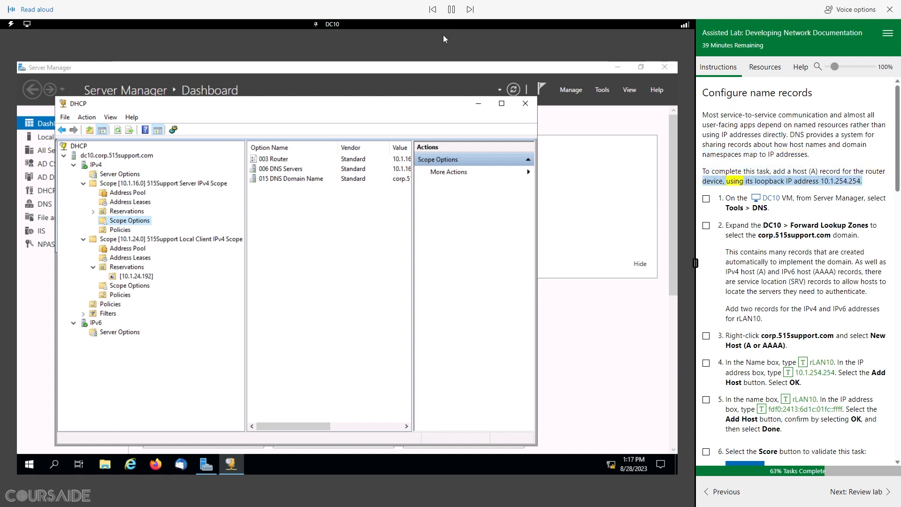
pyautogui.click(451, 10)
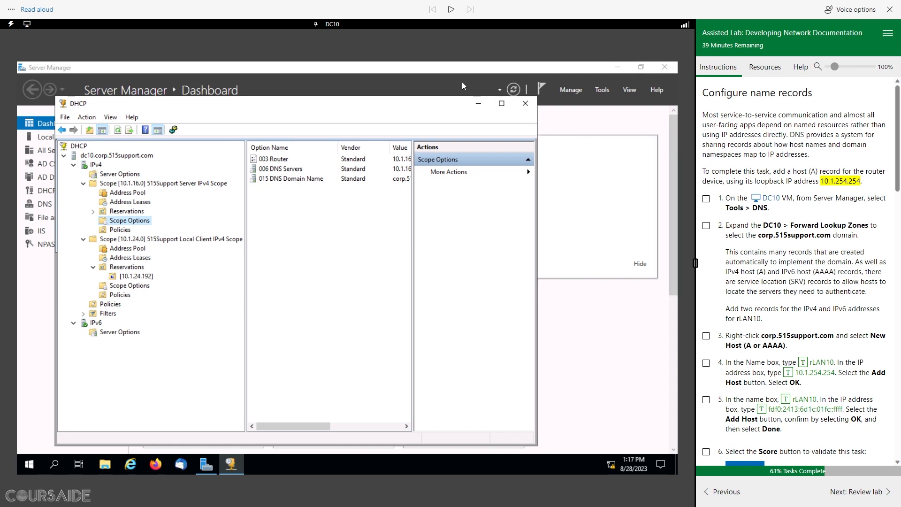
# - Return to Server Manager, open the DNS management console and mark instruction 1 as complete
pyautogui.click(445, 71)
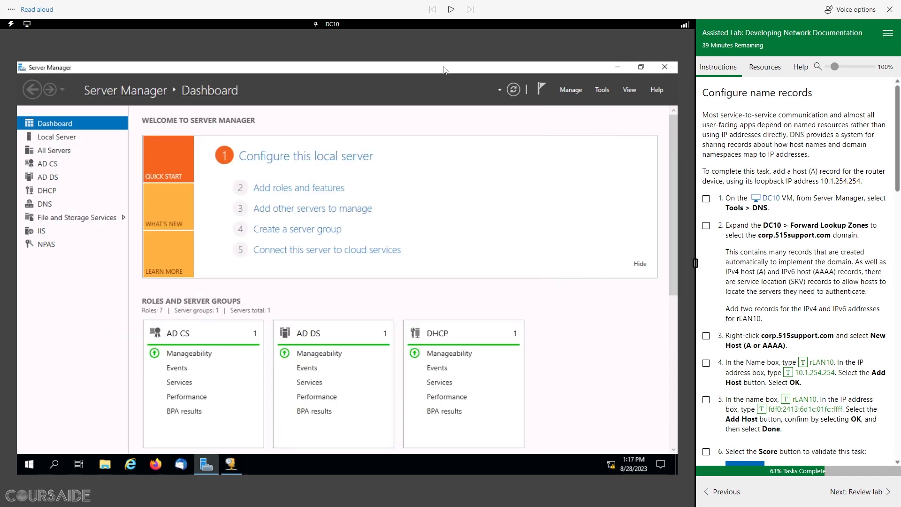
pyautogui.click(602, 90)
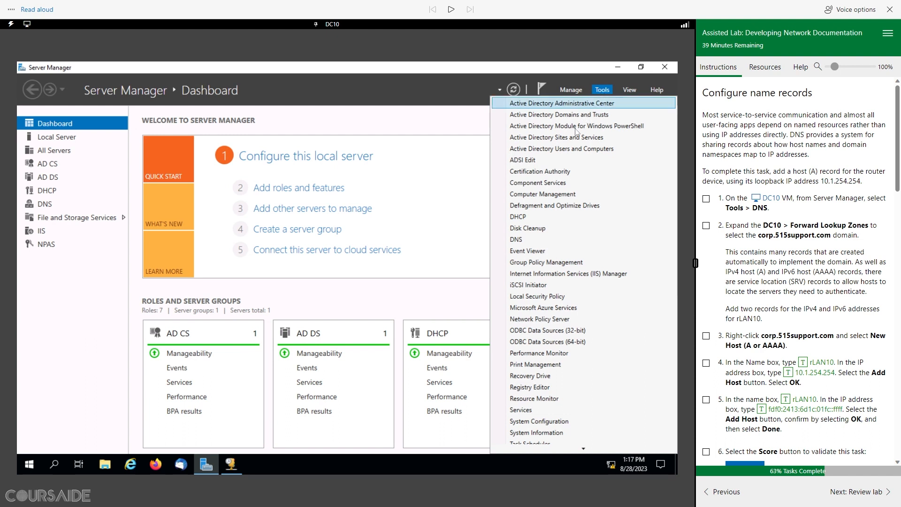
pyautogui.click(542, 242)
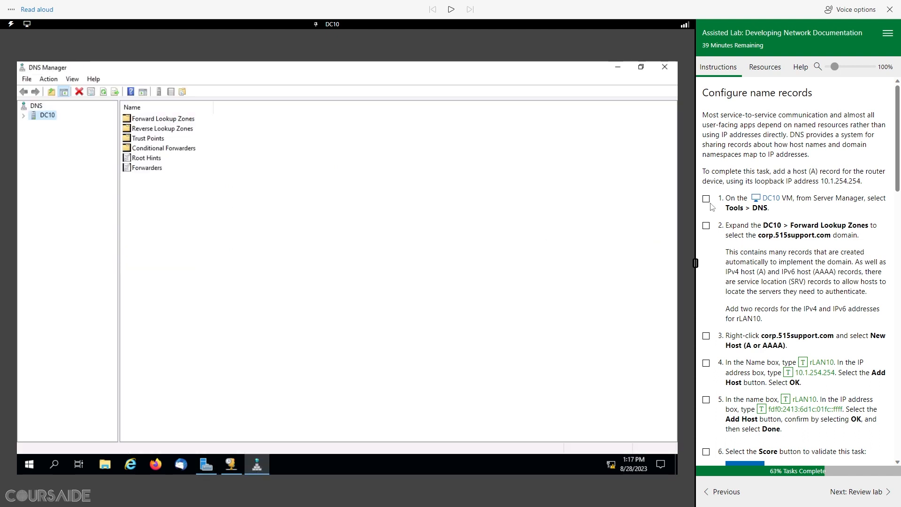
pyautogui.click(706, 199)
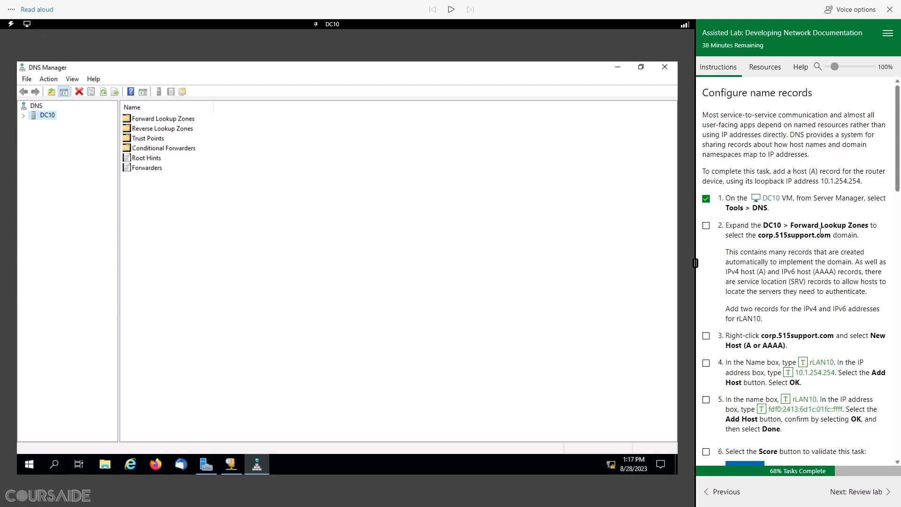
# - Expand DC10, Forward Lookup Zones and corp.515support.com in the DNS tree, and widen the tree pane to fit the zone names
pyautogui.click(23, 115)
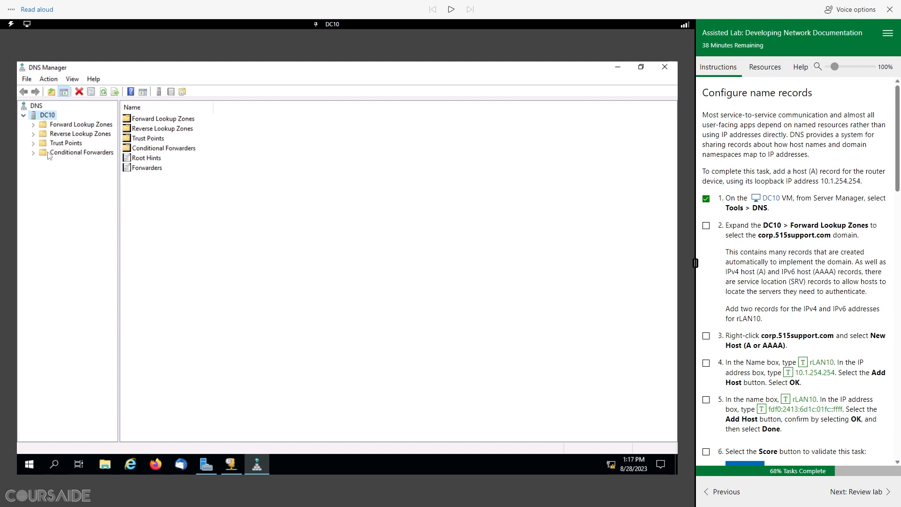
pyautogui.click(34, 125)
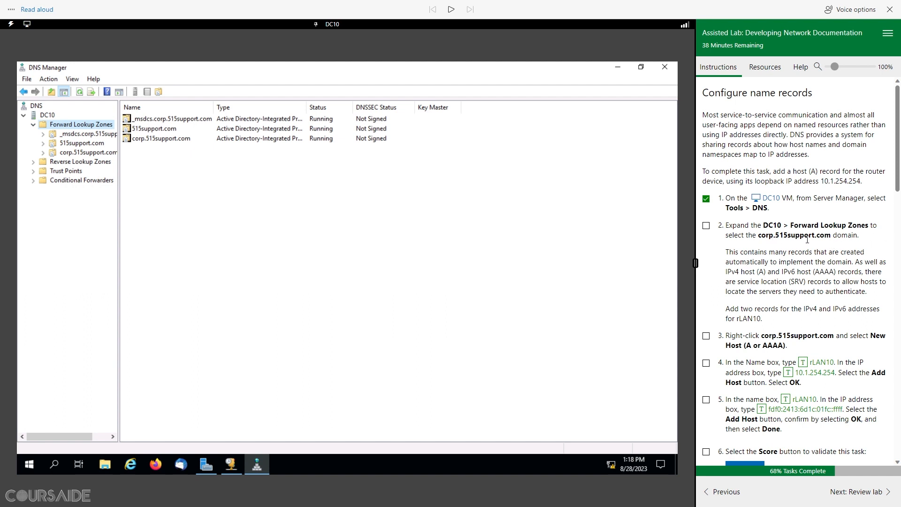
pyautogui.click(43, 153)
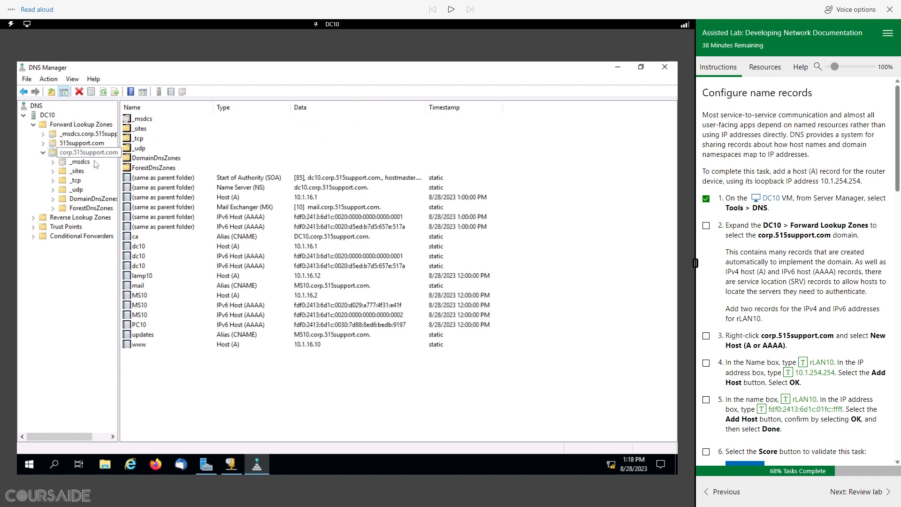
pyautogui.moveTo(119, 174); pyautogui.dragTo(134, 174)
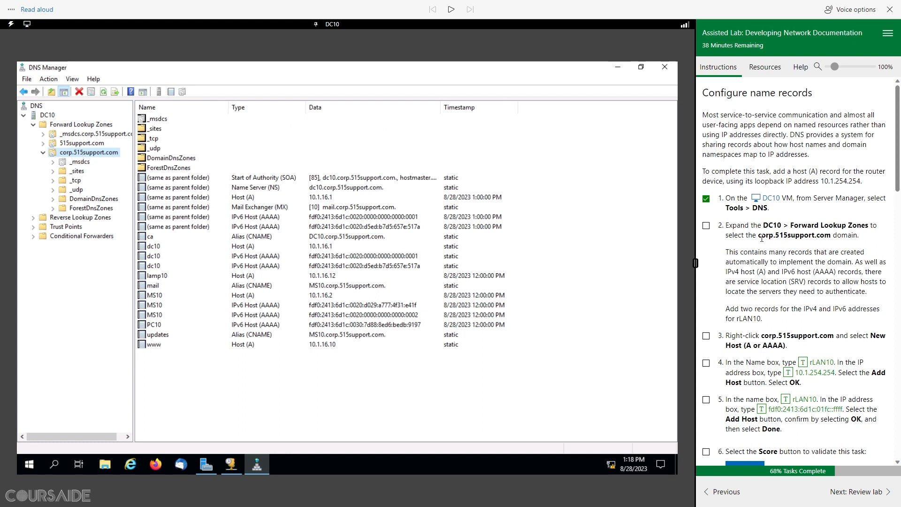
# - Check the corp.515support.com domain in instruction 2 and have the note on adding two rLAN10 records read aloud
pyautogui.moveTo(757, 236); pyautogui.dragTo(832, 236)
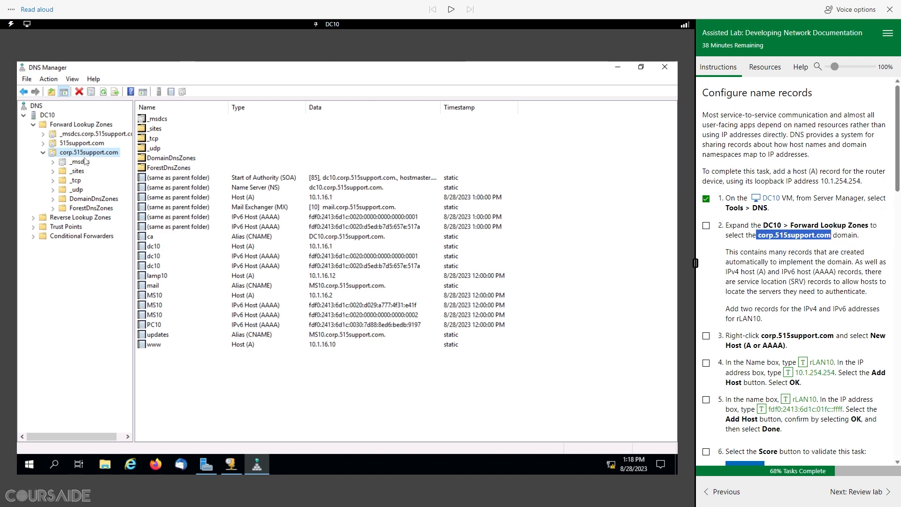
pyautogui.scroll(-1, 771, 257)
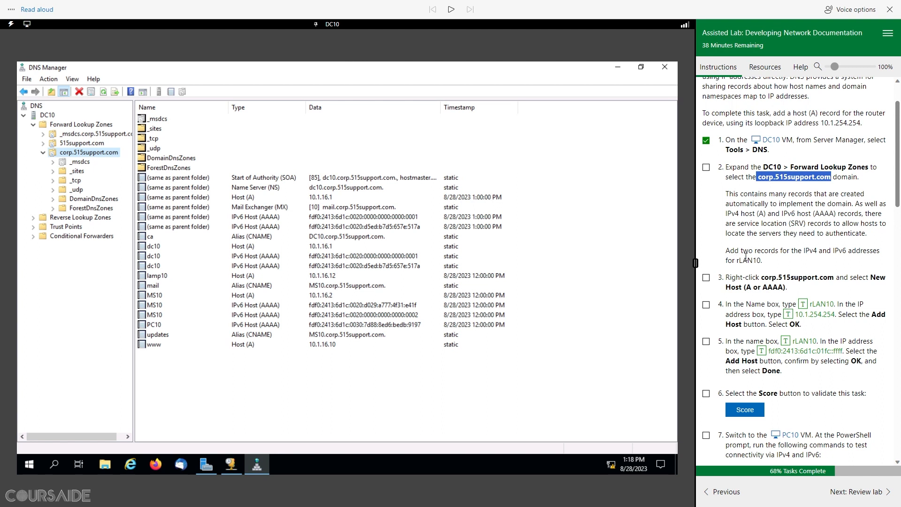
pyautogui.moveTo(726, 252); pyautogui.dragTo(770, 263)
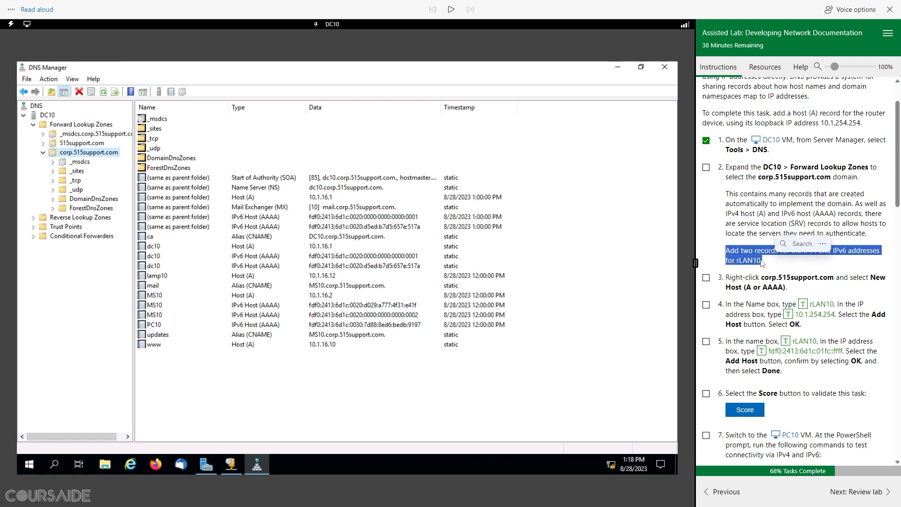
pyautogui.click(453, 10)
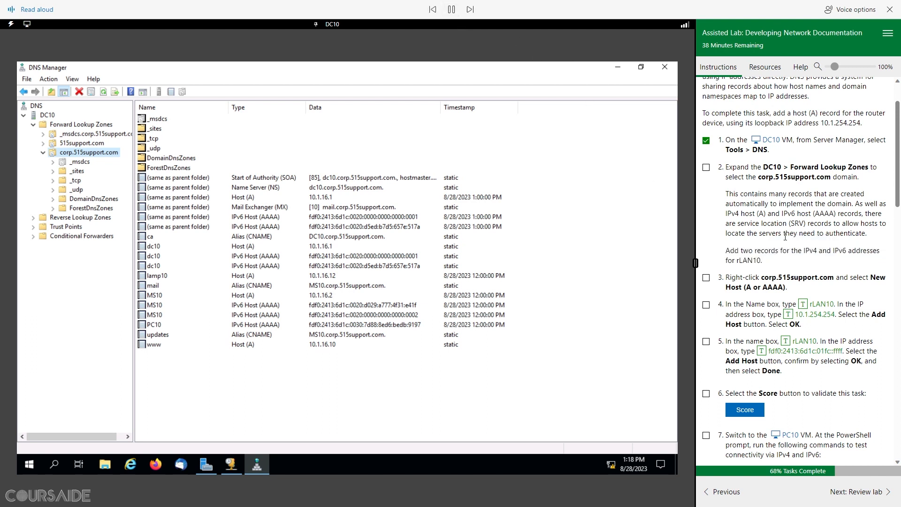
pyautogui.click(452, 10)
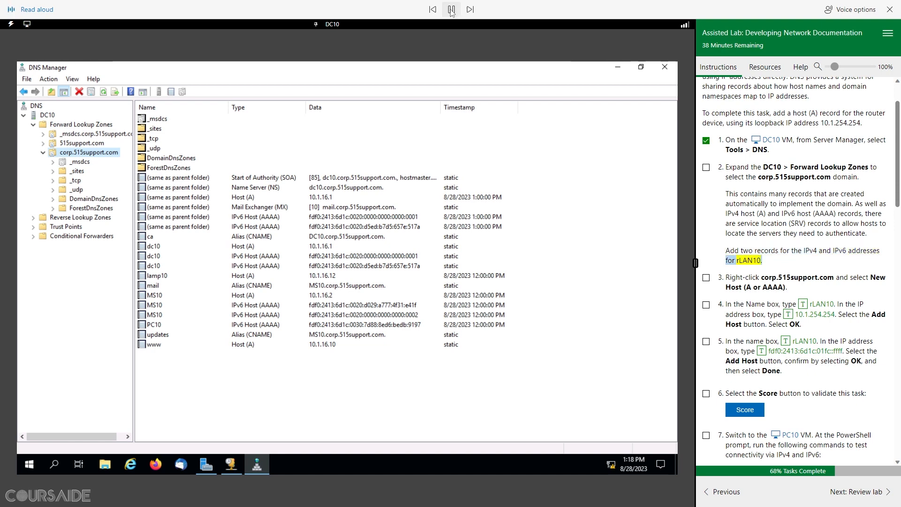
# - Add the host record rLAN10 with IP address 10.1.254.254 to corp.515support.com and mark instructions 3 and 4 as complete
pyautogui.scroll(-3, 744, 279)
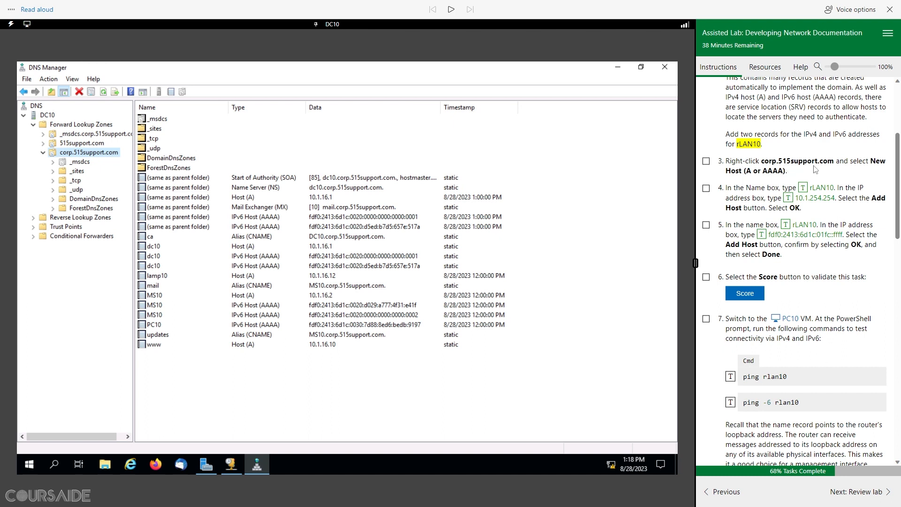
pyautogui.rightClick(92, 155)
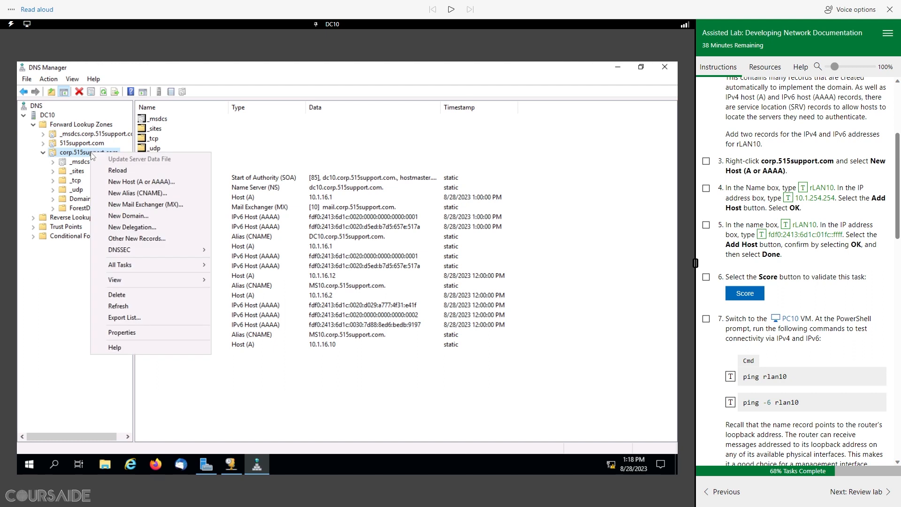
pyautogui.click(154, 184)
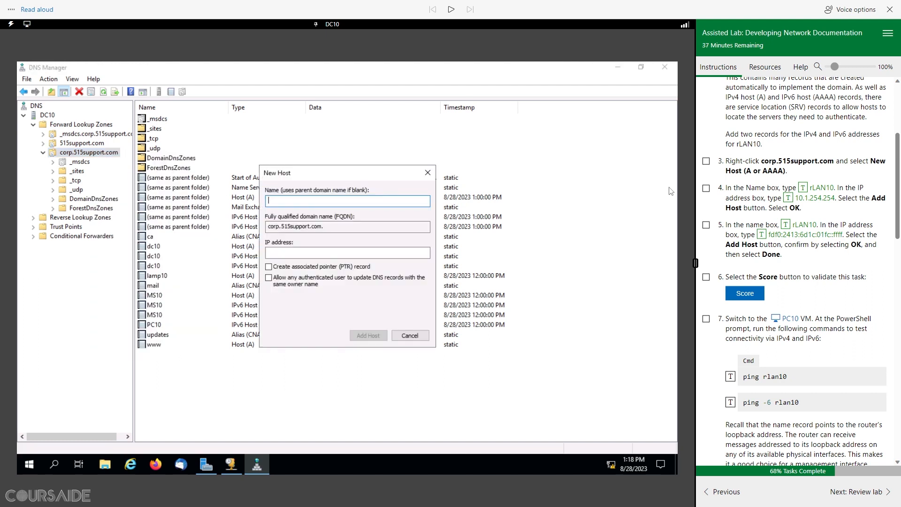
pyautogui.click(707, 162)
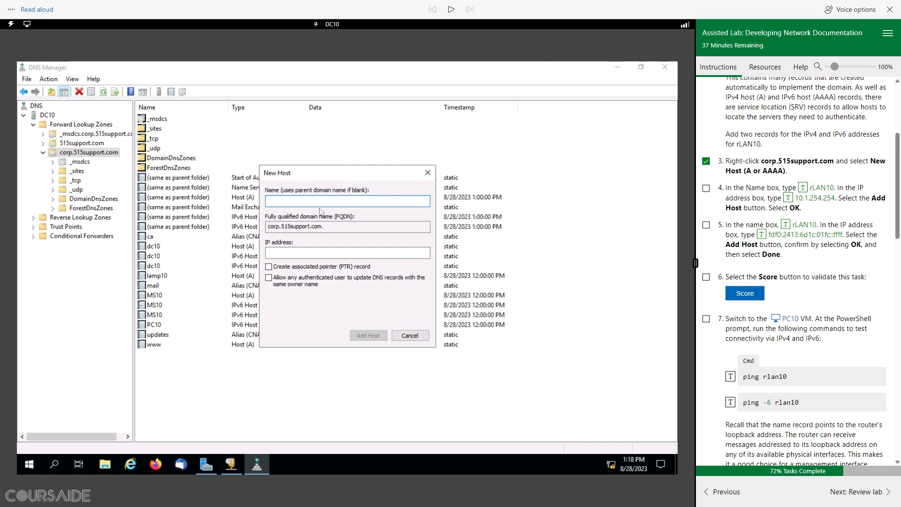
pyautogui.click(835, 188)
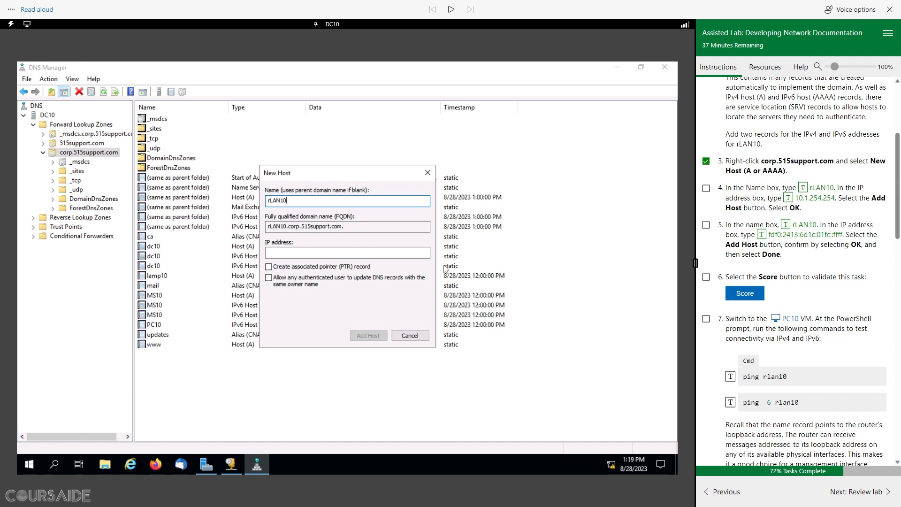
pyautogui.click(347, 252)
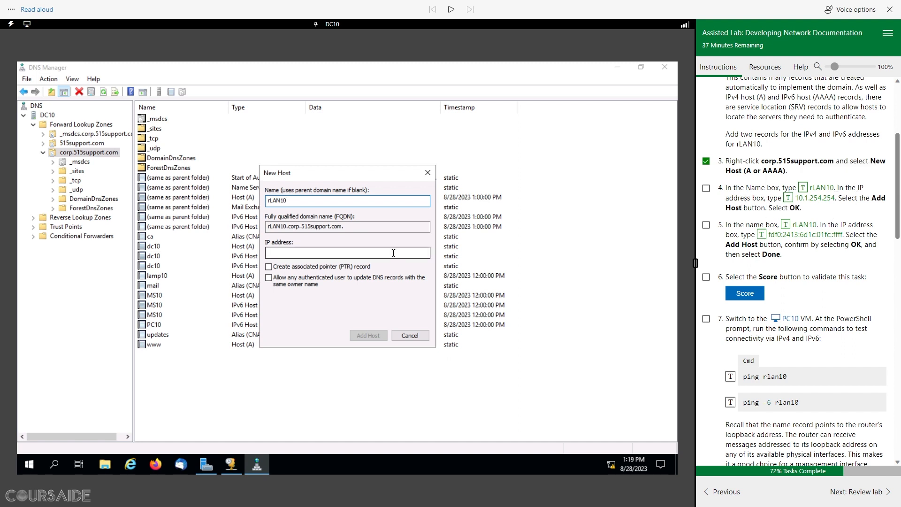
pyautogui.click(788, 199)
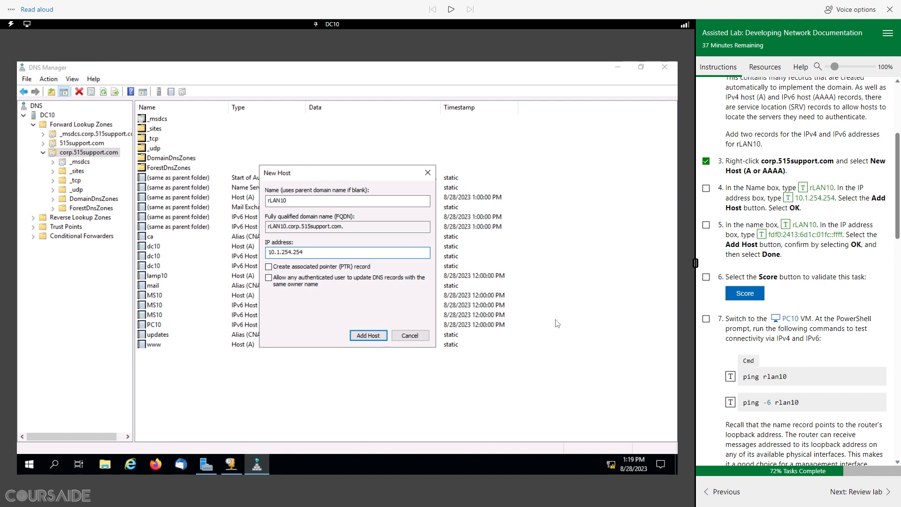
pyautogui.click(371, 336)
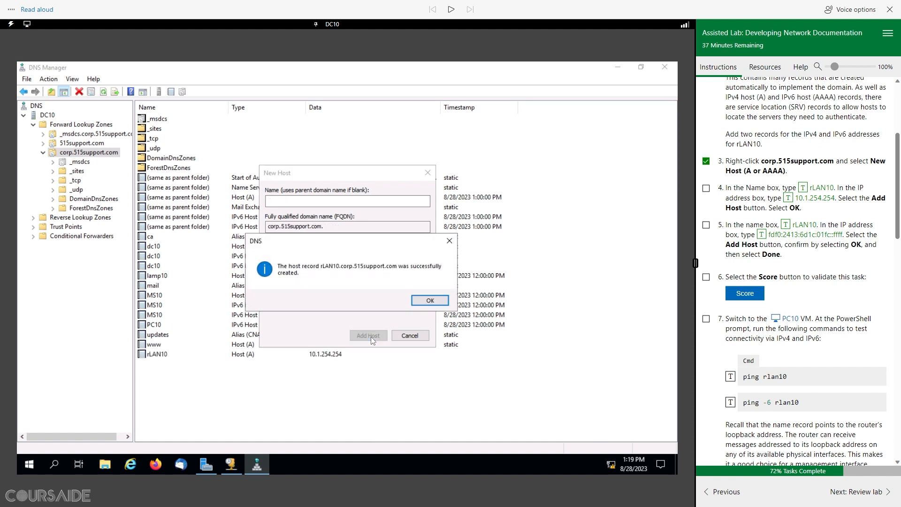
pyautogui.click(431, 300)
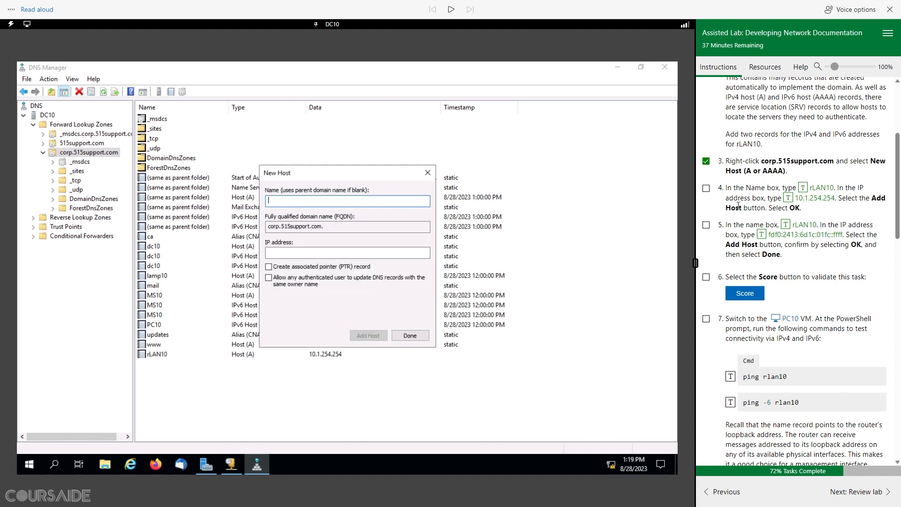
pyautogui.click(706, 189)
# - Add the host record rLAN10 with IP address fdf0:2413:6d1c:01fc::ffff to corp.515support.com and mark instruction 5 as complete
pyautogui.click(331, 202)
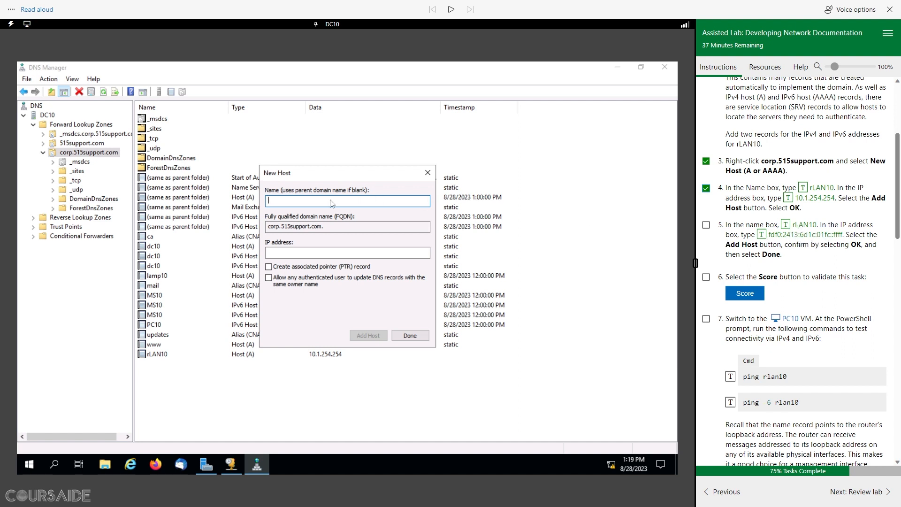
pyautogui.click(786, 225)
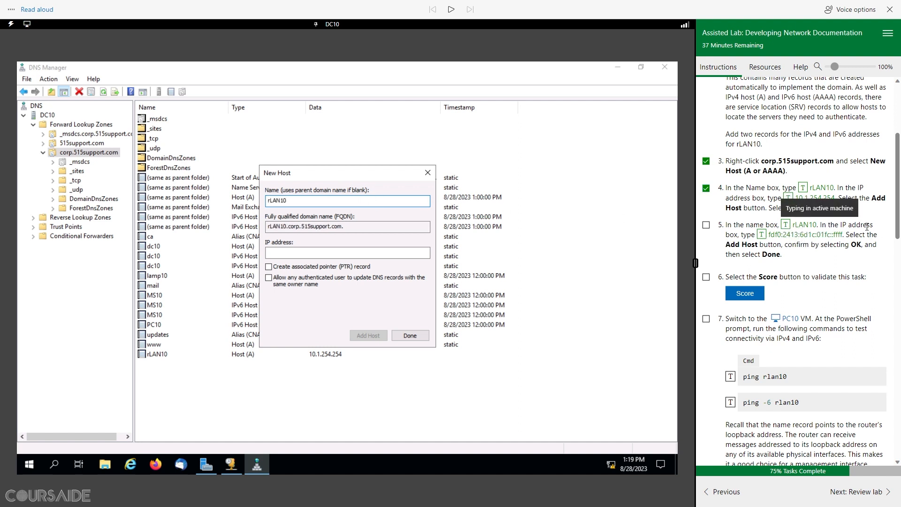
pyautogui.click(346, 253)
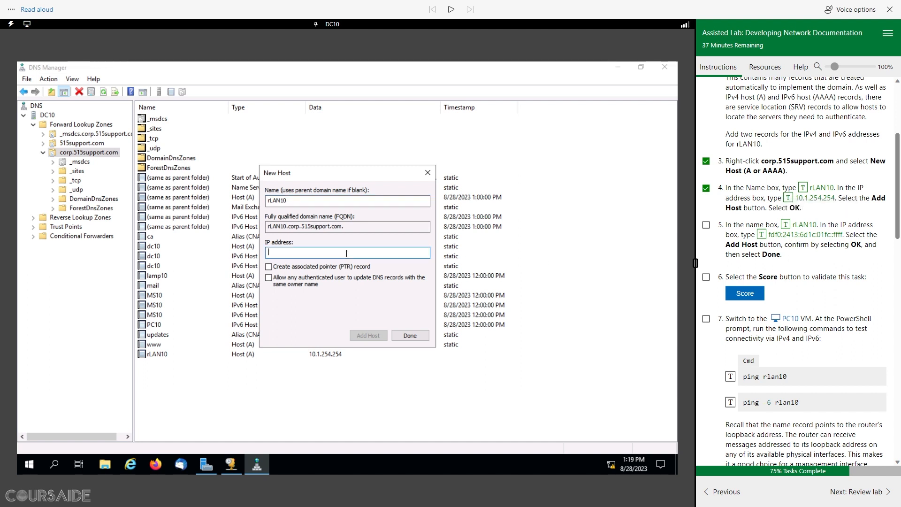
pyautogui.click(762, 236)
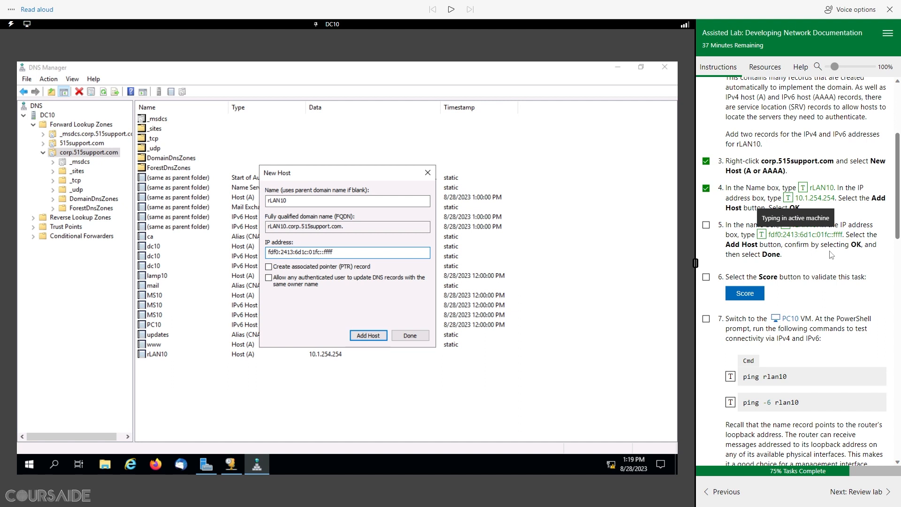
pyautogui.click(368, 336)
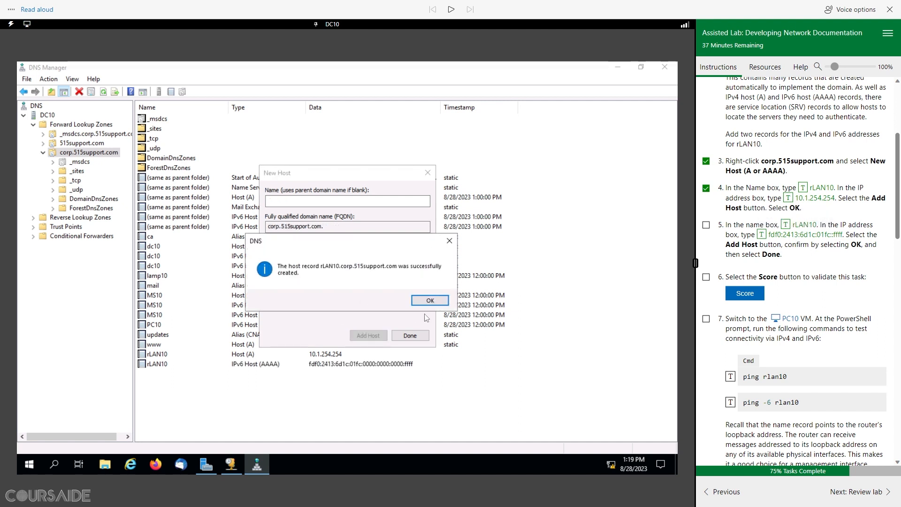
pyautogui.click(430, 302)
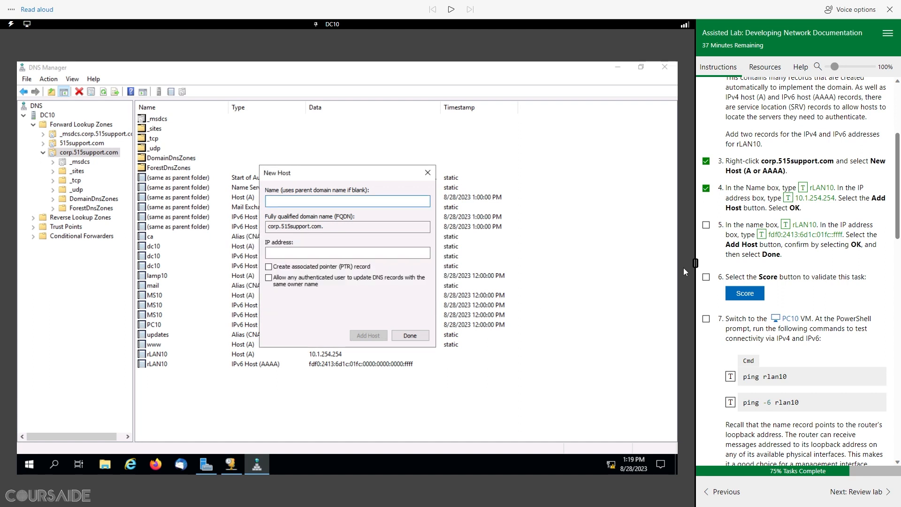
pyautogui.click(706, 225)
# - Score the DNS record task, mark instruction 6 as complete and close the New Host dialog
pyautogui.click(746, 293)
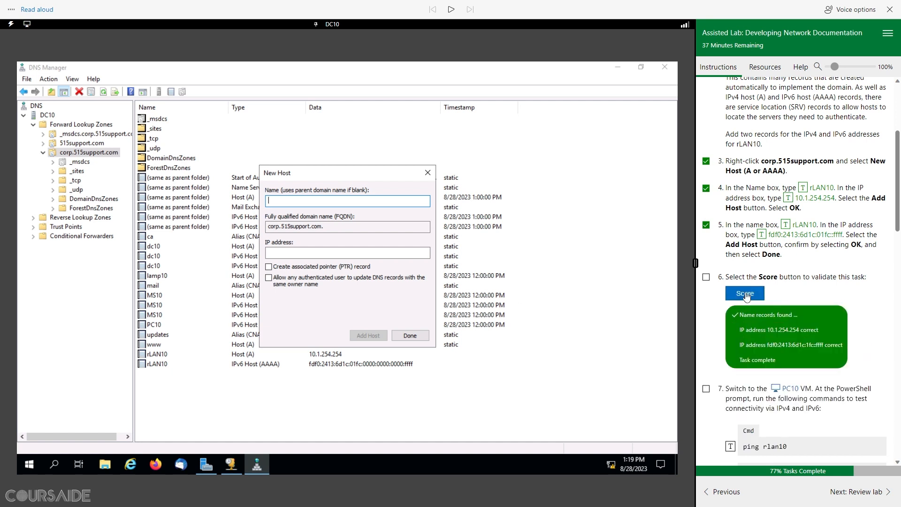
pyautogui.click(707, 278)
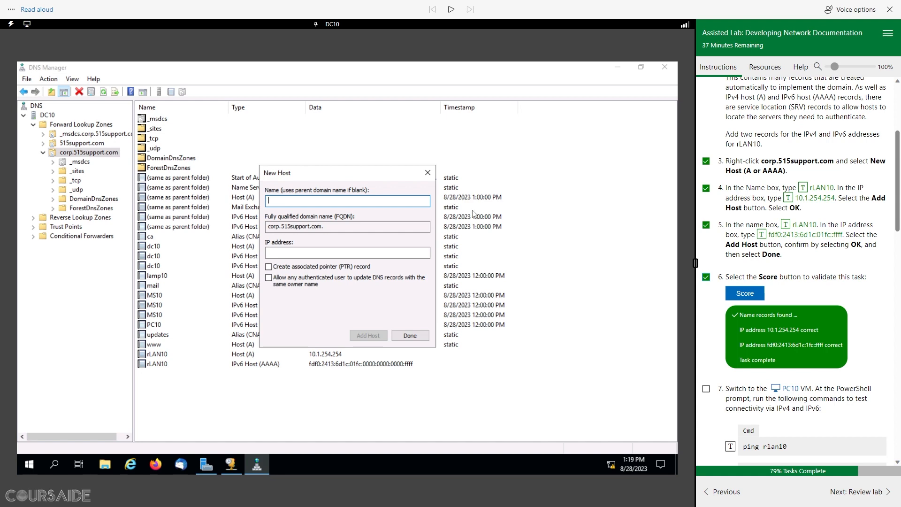
pyautogui.click(428, 173)
# - Switch to the PC10 VM, run ping rlan10 and ping -6 rlan10 in PowerShell, and mark instruction 7 as complete
pyautogui.scroll(-3, 798, 353)
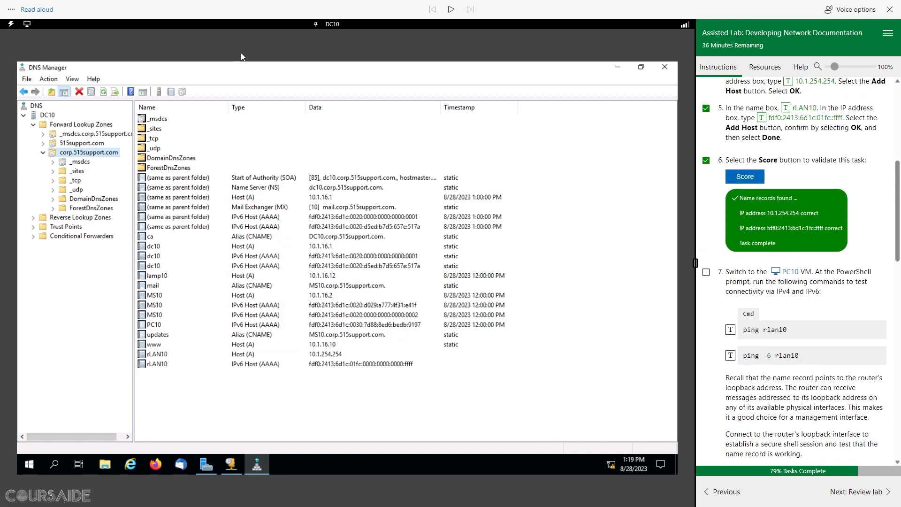
pyautogui.click(793, 272)
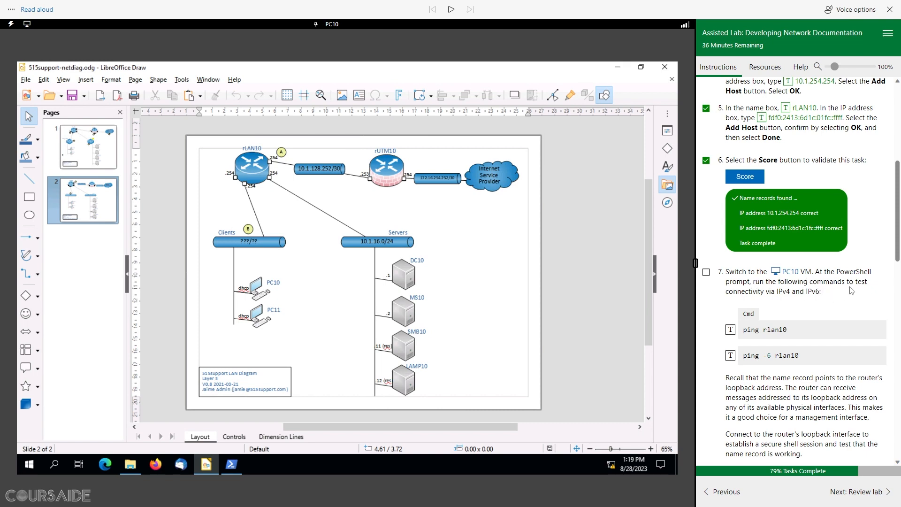
pyautogui.click(231, 466)
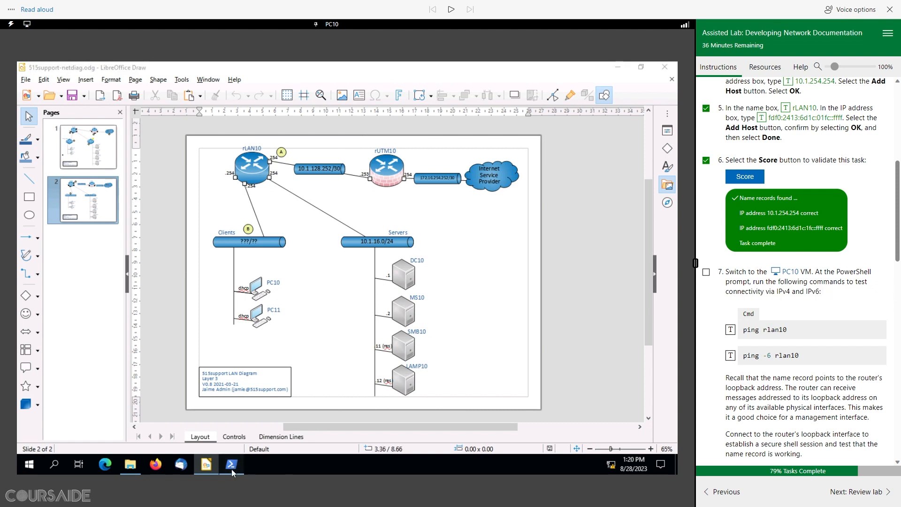
pyautogui.click(731, 329)
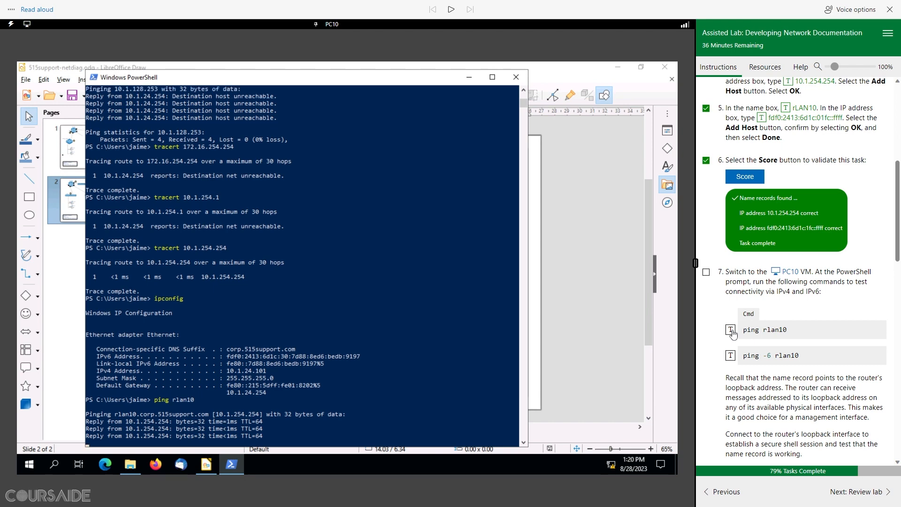
pyautogui.click(731, 357)
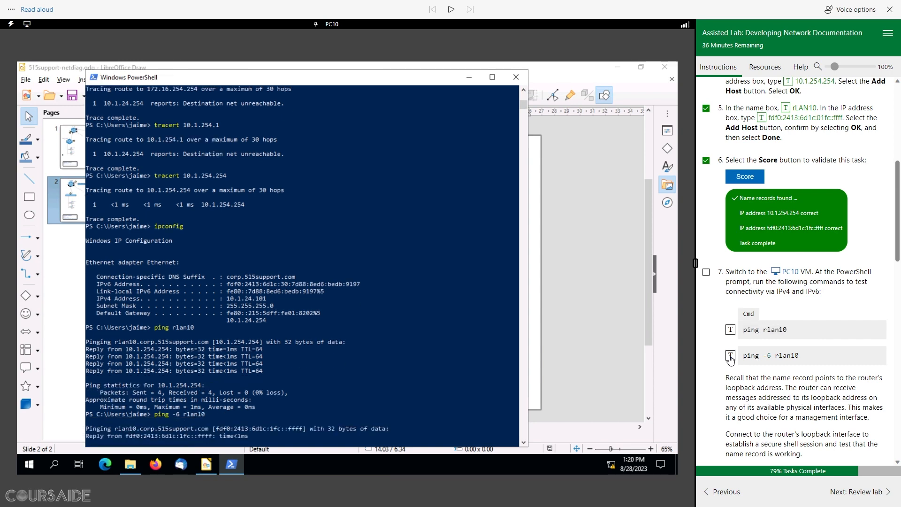
pyautogui.click(706, 273)
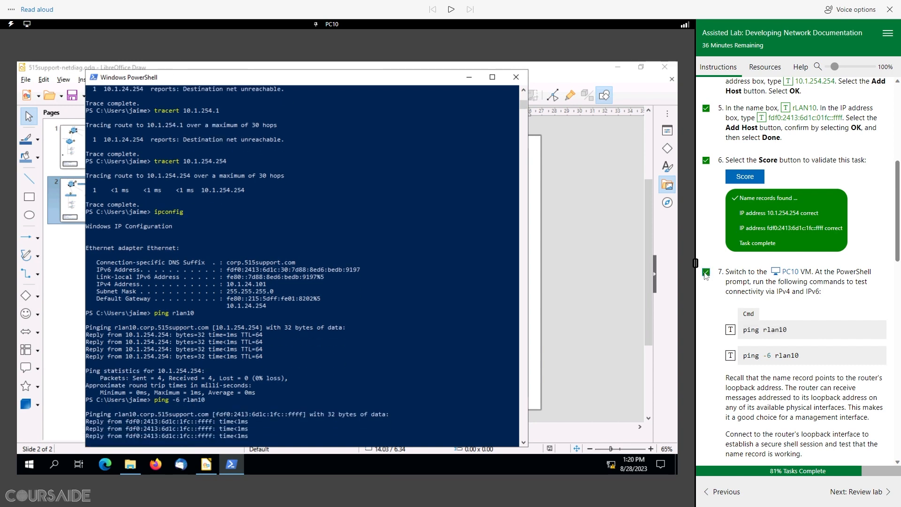
# - Have the note on the router's loopback address and the secure shell test read aloud
pyautogui.moveTo(727, 381); pyautogui.dragTo(767, 380)
pyautogui.click(450, 9)
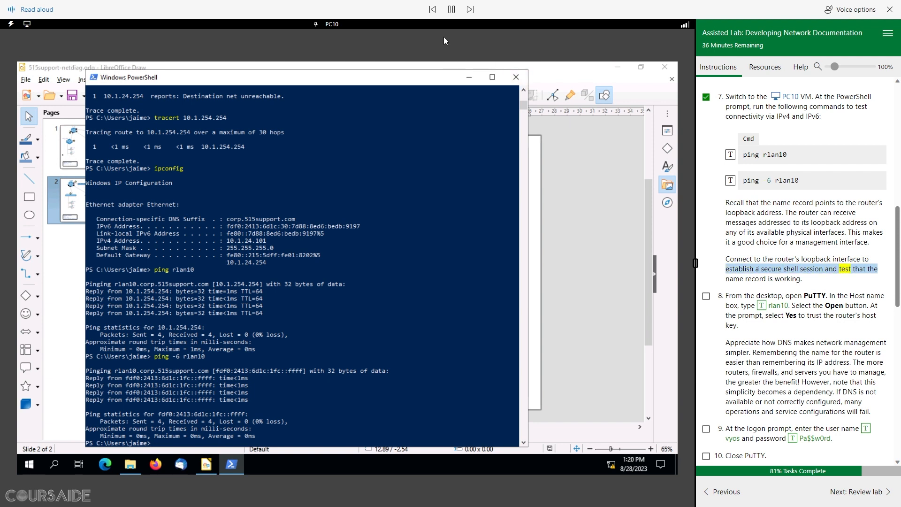
pyautogui.click(452, 10)
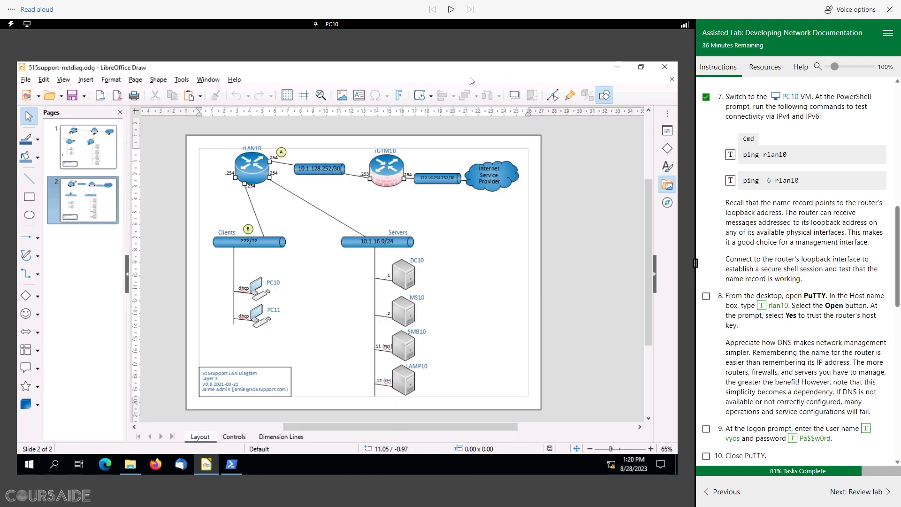
# - Minimize the open windows, open a PuTTY SSH session to rlan10 and trust the router's host key
pyautogui.click(469, 77)
pyautogui.click(618, 67)
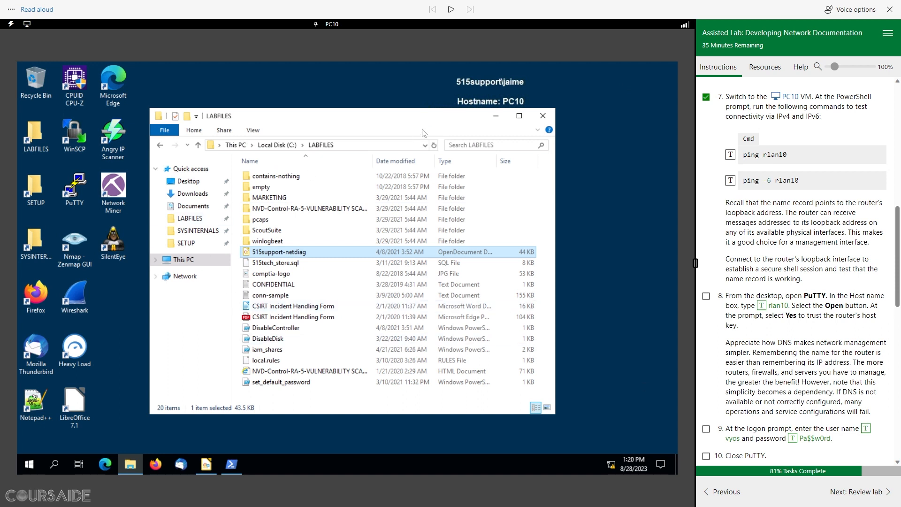
pyautogui.click(496, 116)
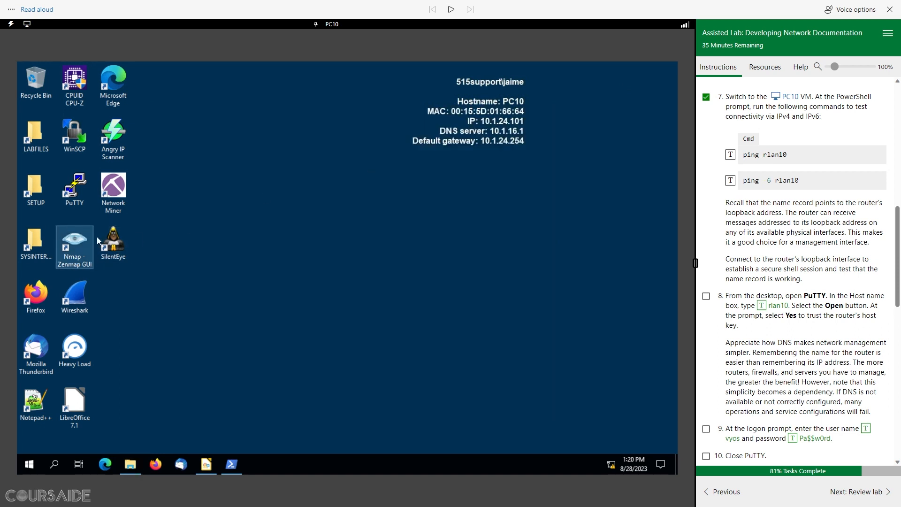
pyautogui.doubleClick(76, 187)
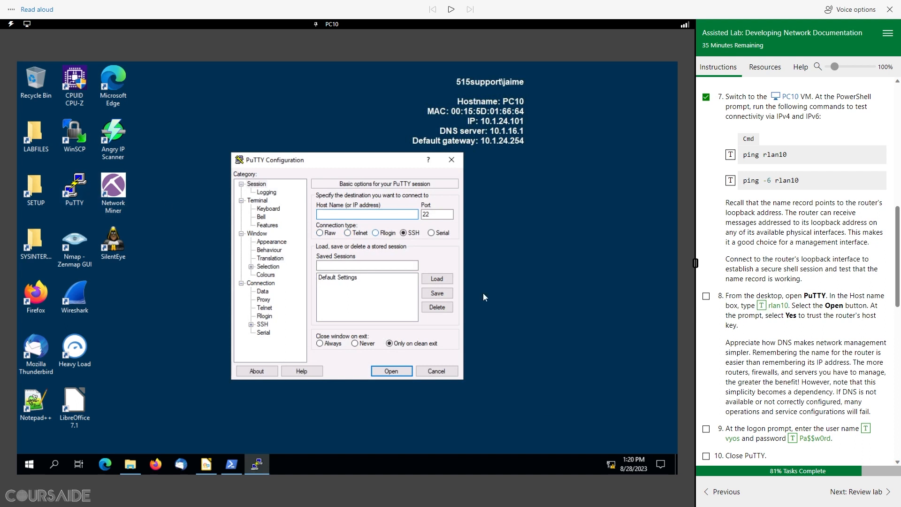
pyautogui.click(760, 307)
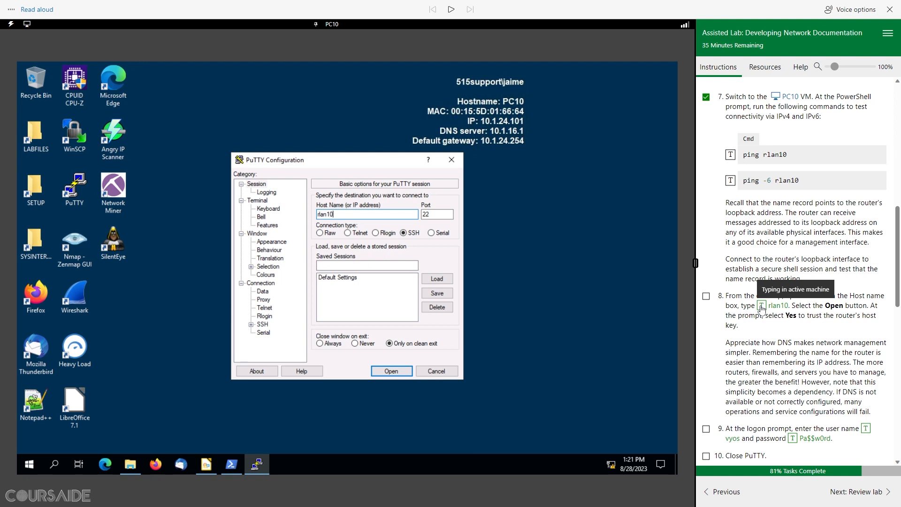
pyautogui.click(392, 372)
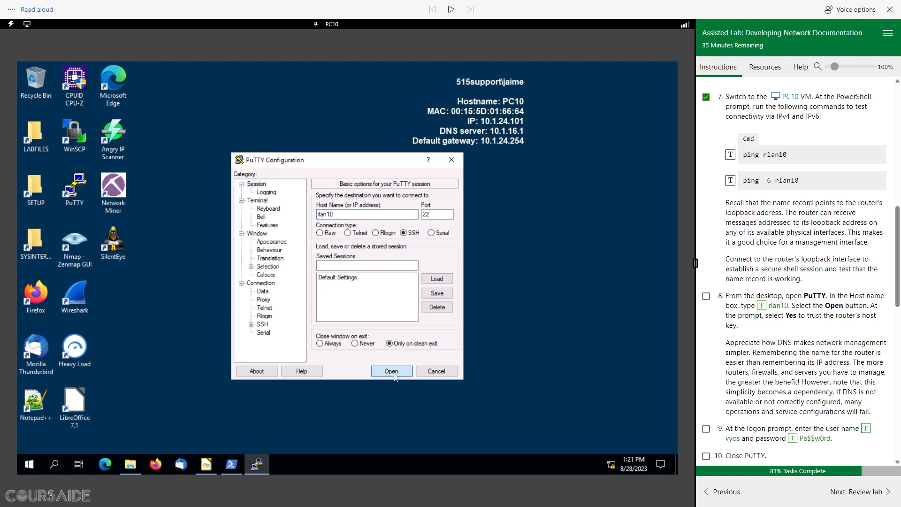
pyautogui.click(292, 332)
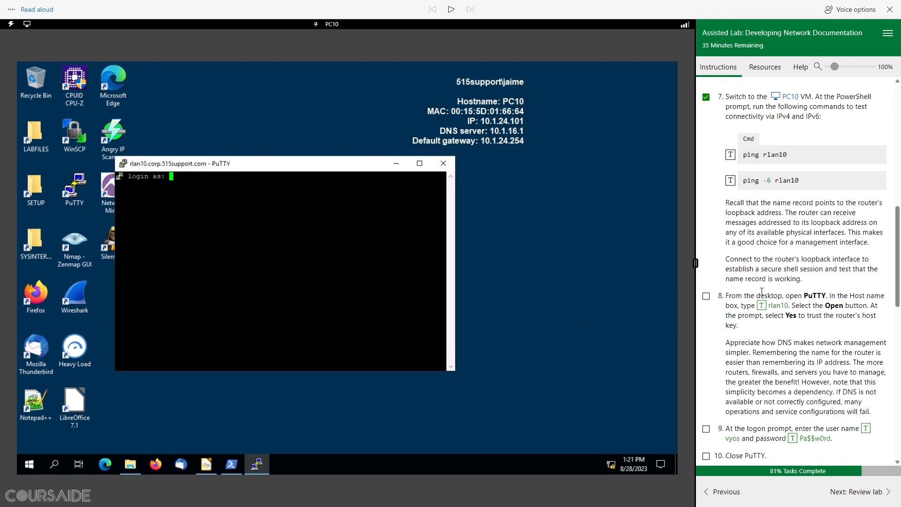
# - Have instruction 8 and its note on DNS simplifying network management read aloud
pyautogui.moveTo(726, 296); pyautogui.dragTo(768, 296)
pyautogui.click(452, 10)
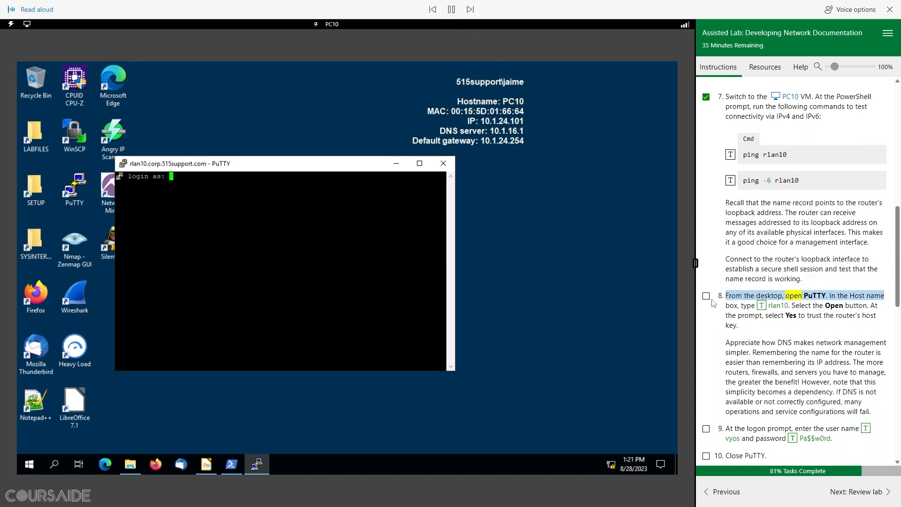
pyautogui.scroll(-3, 829, 369)
pyautogui.scroll(-1, 830, 369)
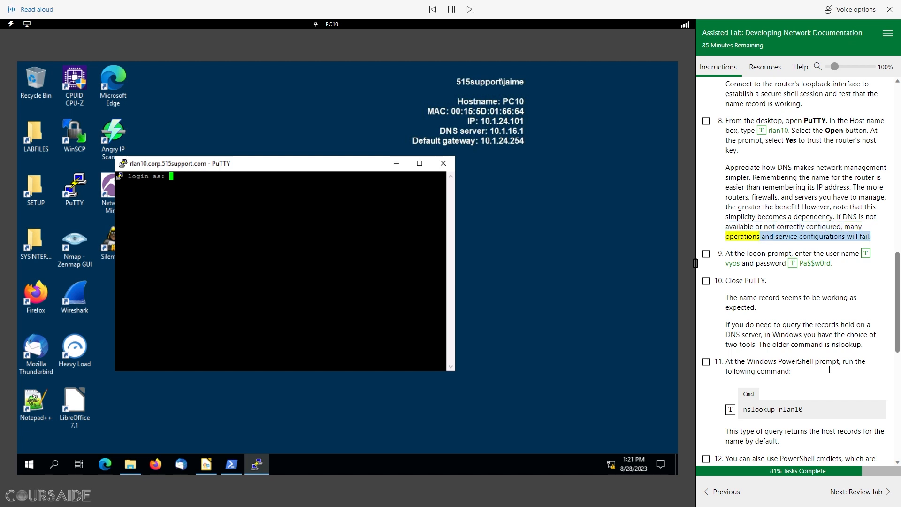
pyautogui.click(451, 10)
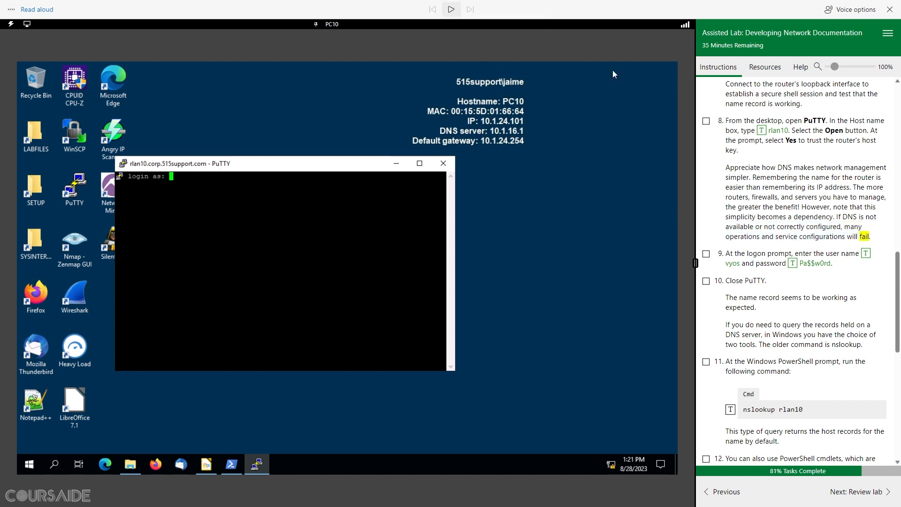
# - Mark instruction 8 as complete and log in to the router as vyos with the account password
pyautogui.click(706, 121)
pyautogui.click(866, 256)
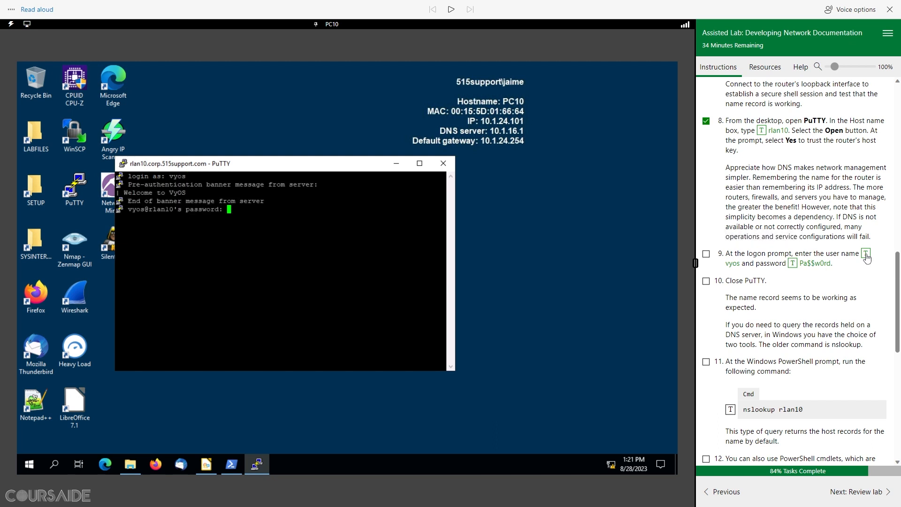
pyautogui.click(792, 264)
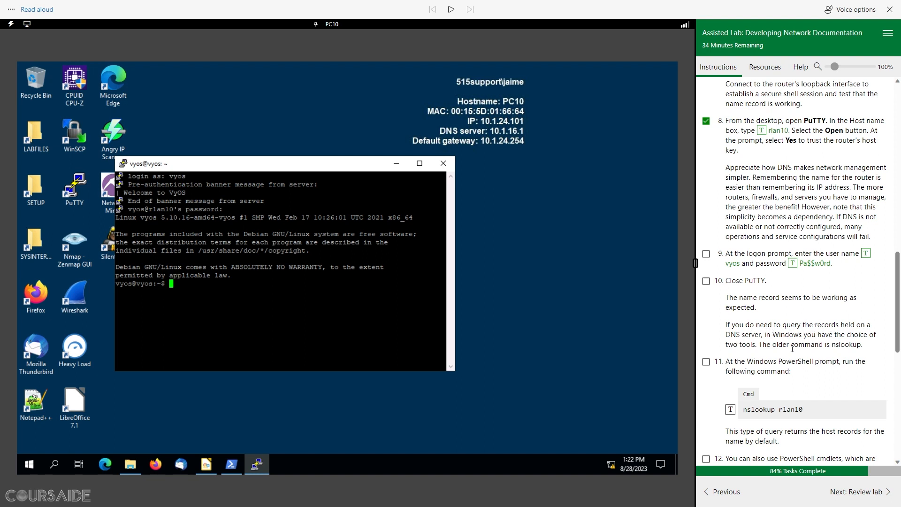
# - Mark instructions 9 and 10 as complete and close the PuTTY session
pyautogui.click(706, 281)
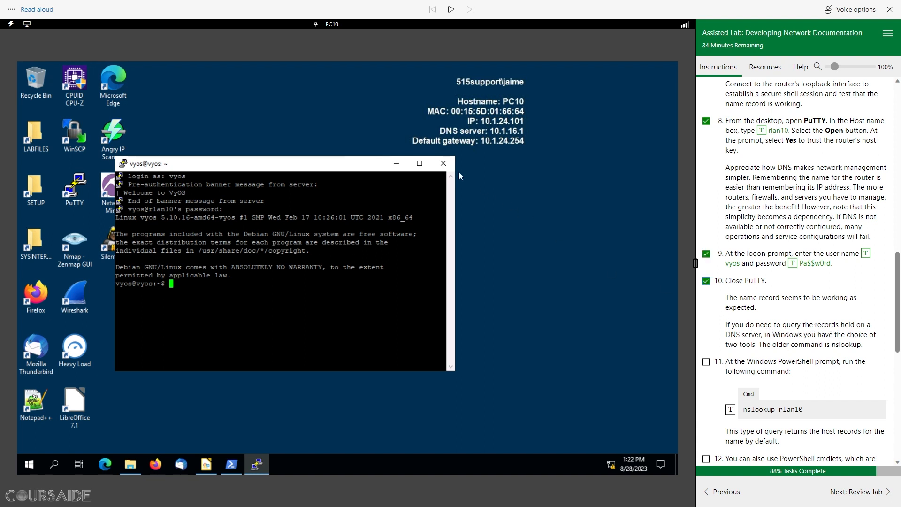
pyautogui.click(443, 163)
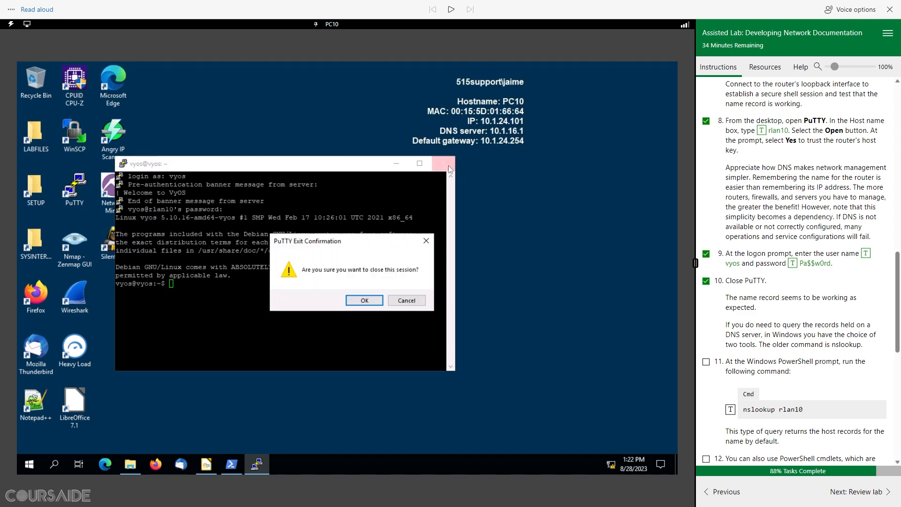
pyautogui.click(364, 303)
# - Return to PowerShell and run nslookup rlan10 and Resolve-DNSName -Name rlan10 -Dnsonly
pyautogui.scroll(-4, 730, 216)
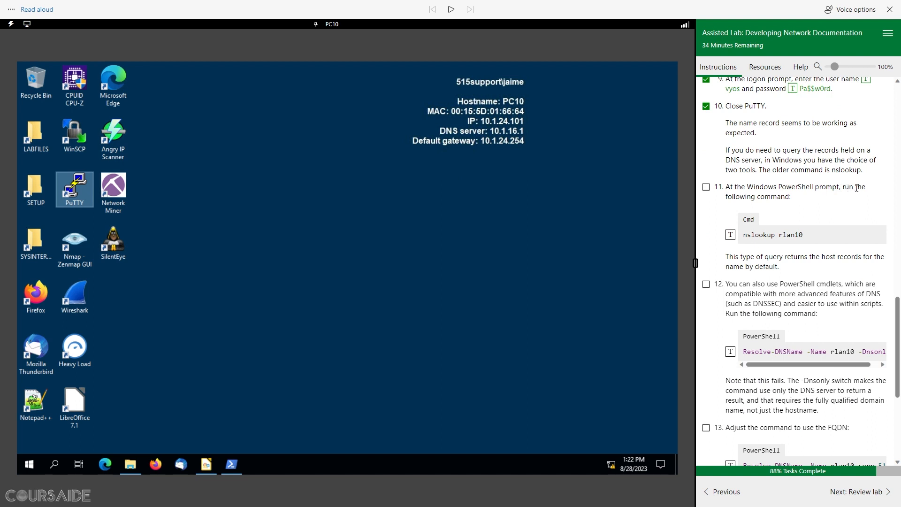
pyautogui.click(232, 465)
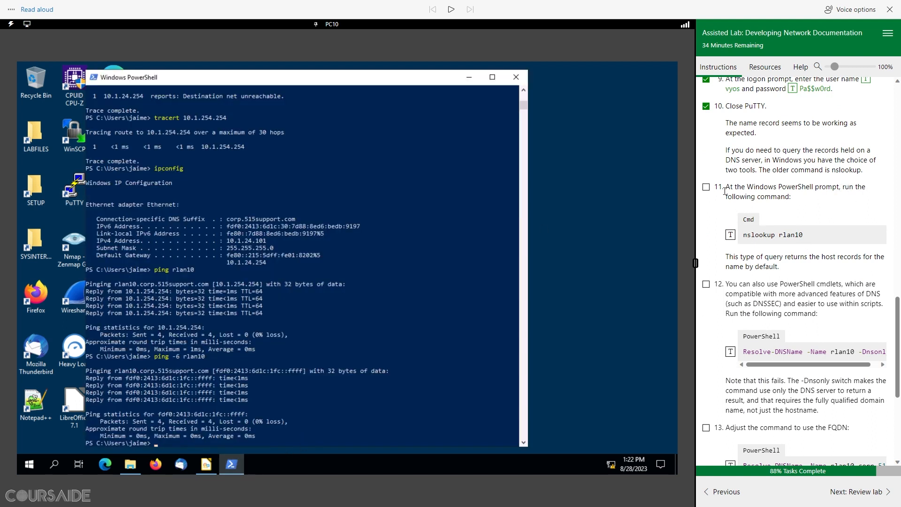
pyautogui.click(730, 235)
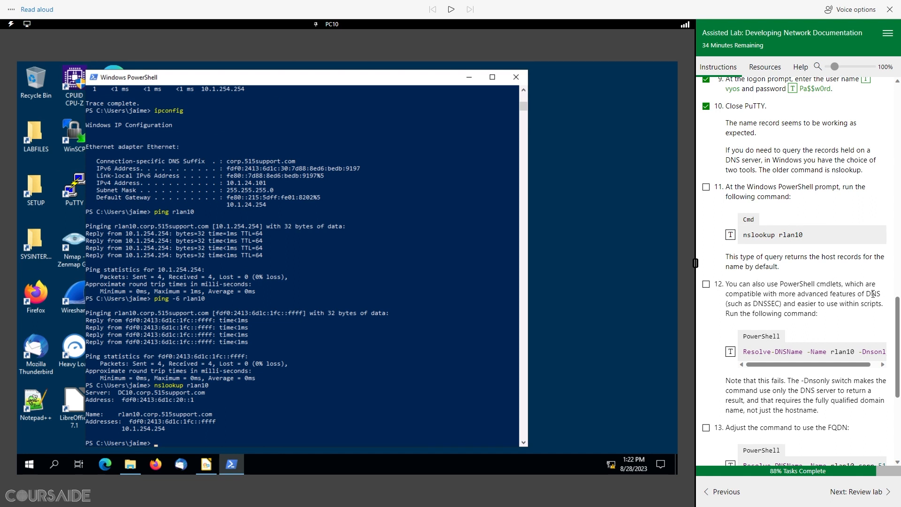
pyautogui.click(730, 352)
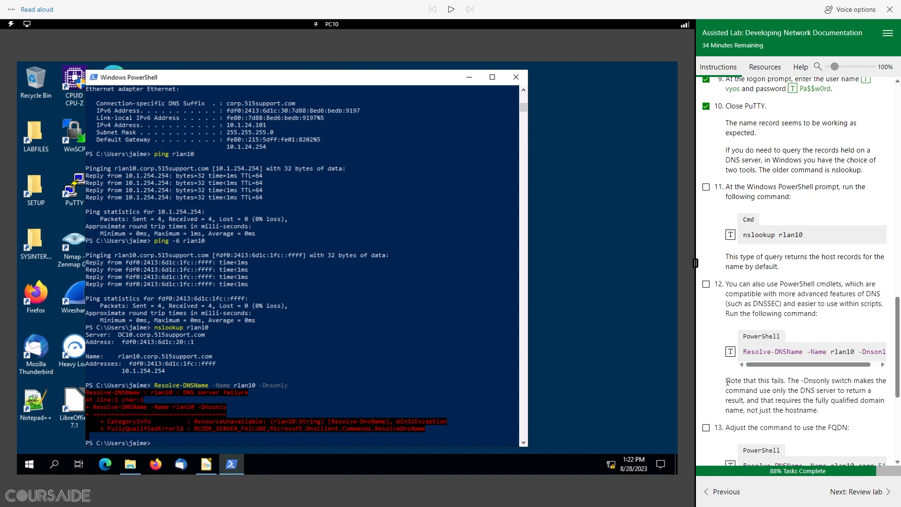
# - Have the note on the -Dnsonly switch read aloud, and mark instructions 11 and 12 as complete
pyautogui.moveTo(726, 381); pyautogui.dragTo(788, 381)
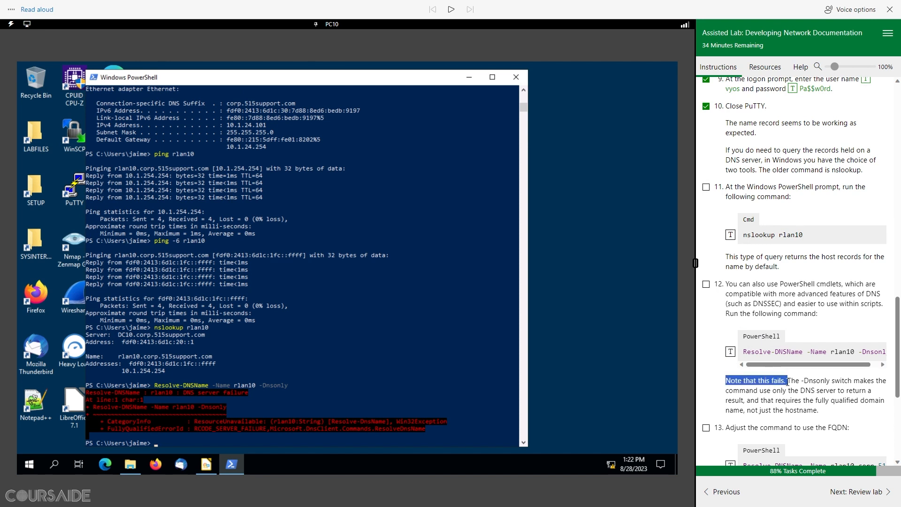
pyautogui.click(451, 10)
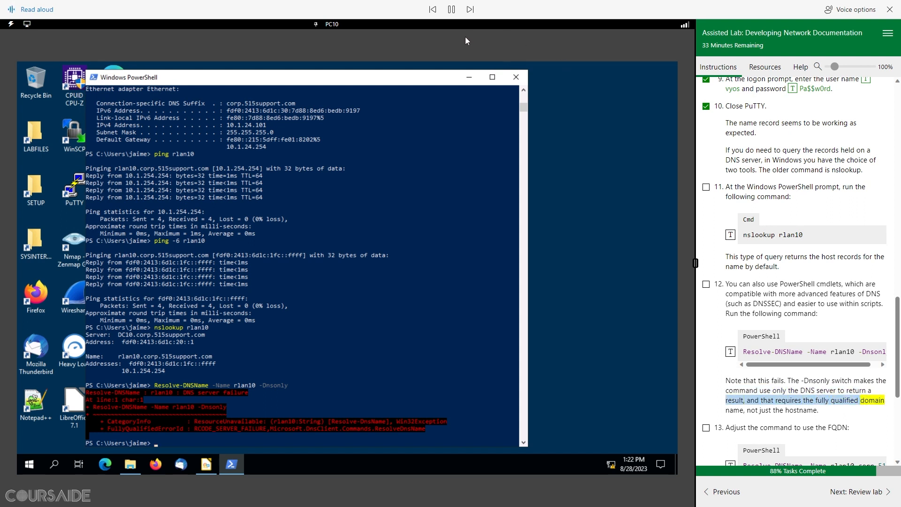
pyautogui.click(452, 10)
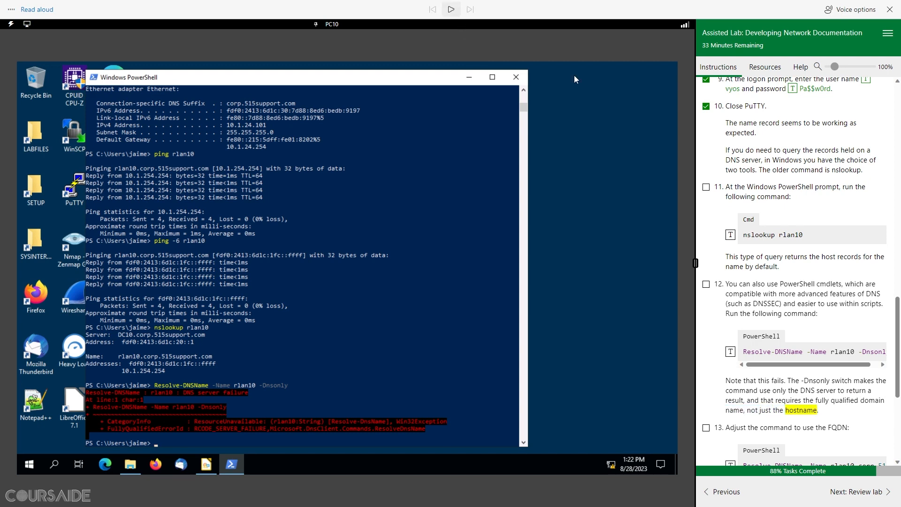
pyautogui.click(706, 285)
# - Run Resolve-DNSName -Name rlan10.corp.515support.com -Dnsonly and Resolve-DNSName -Name corp.515support.com -Type SOA, and mark instructions 13 and 14 as complete
pyautogui.scroll(-5, 783, 313)
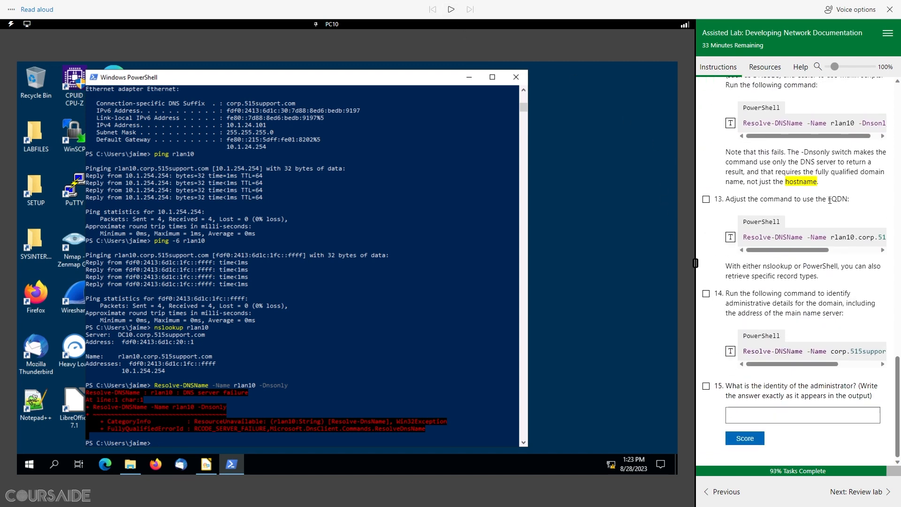
pyautogui.click(731, 238)
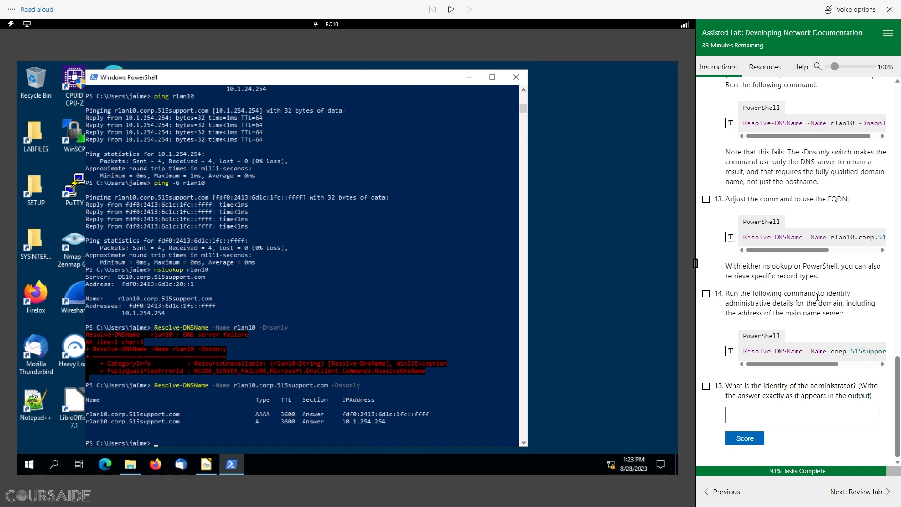
pyautogui.click(731, 352)
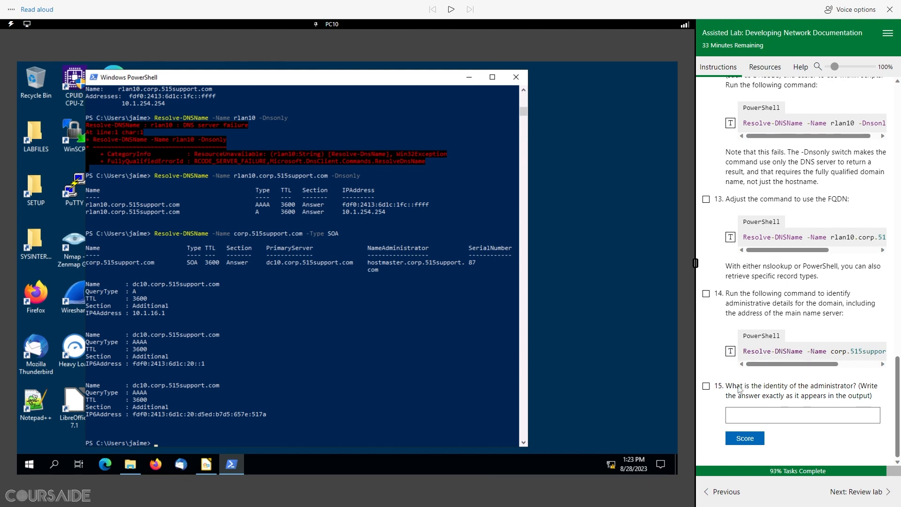
pyautogui.click(706, 295)
# - Answer question 15 with the administrator identity hostmaster.corp.515support.com, score it and mark the instruction as complete
pyautogui.moveTo(368, 263); pyautogui.dragTo(398, 263)
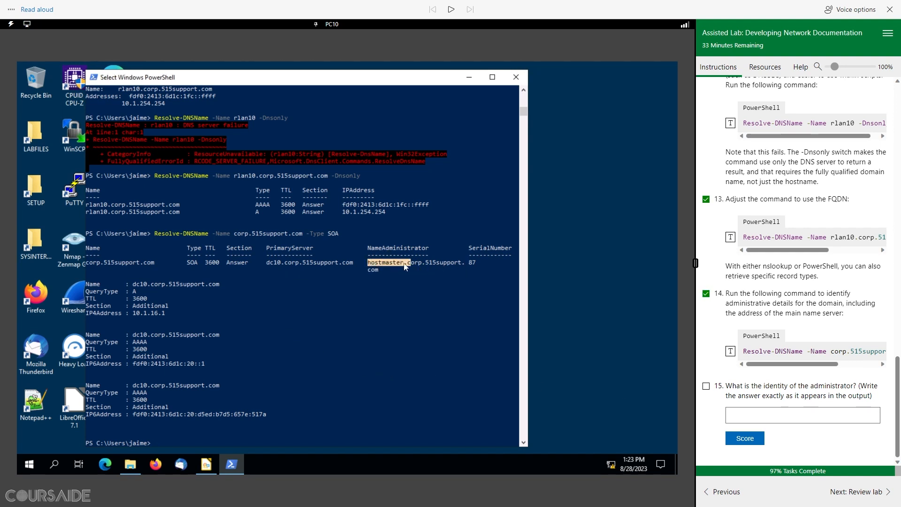
pyautogui.click(381, 263)
pyautogui.moveTo(462, 262)
pyautogui.mouseDown()
pyautogui.moveTo(378, 268)
pyautogui.moveTo(448, 263)
pyautogui.mouseUp()
pyautogui.click(362, 269)
pyautogui.moveTo(366, 262); pyautogui.dragTo(449, 261)
pyautogui.click(761, 415)
pyautogui.click(794, 449)
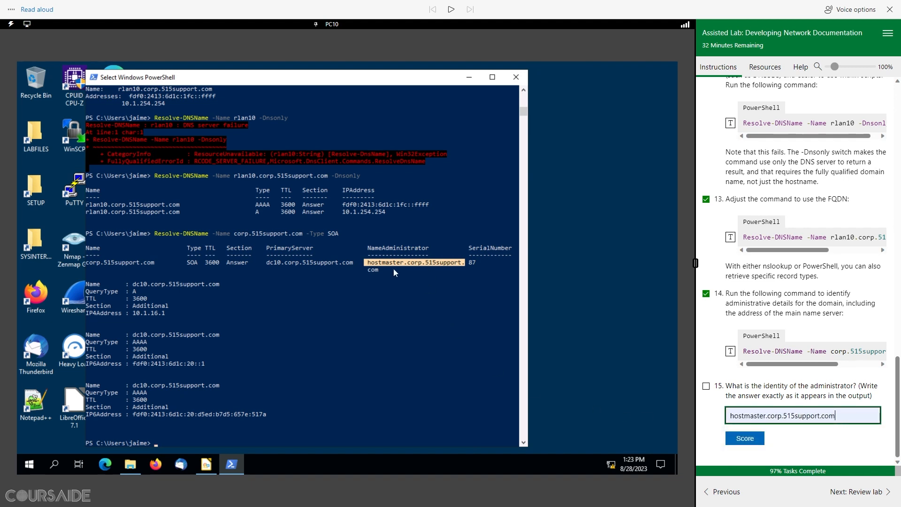
pyautogui.click(745, 438)
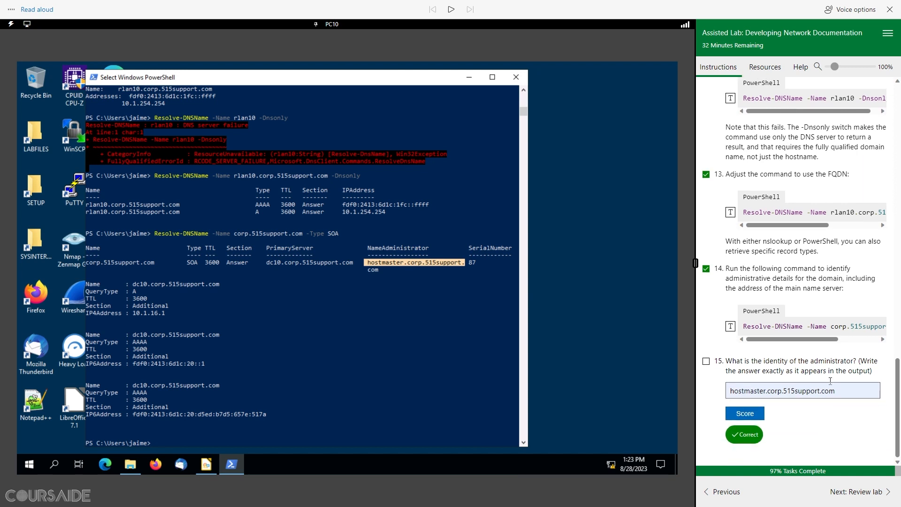
pyautogui.click(706, 361)
# - Go to the Review lab page, answer question 1 with Link speed and score it
pyautogui.click(858, 492)
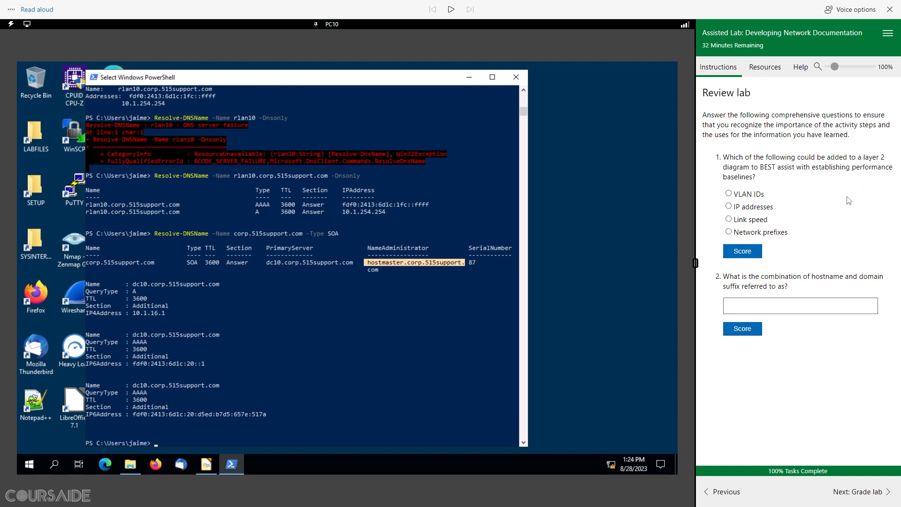
pyautogui.click(731, 220)
pyautogui.click(751, 252)
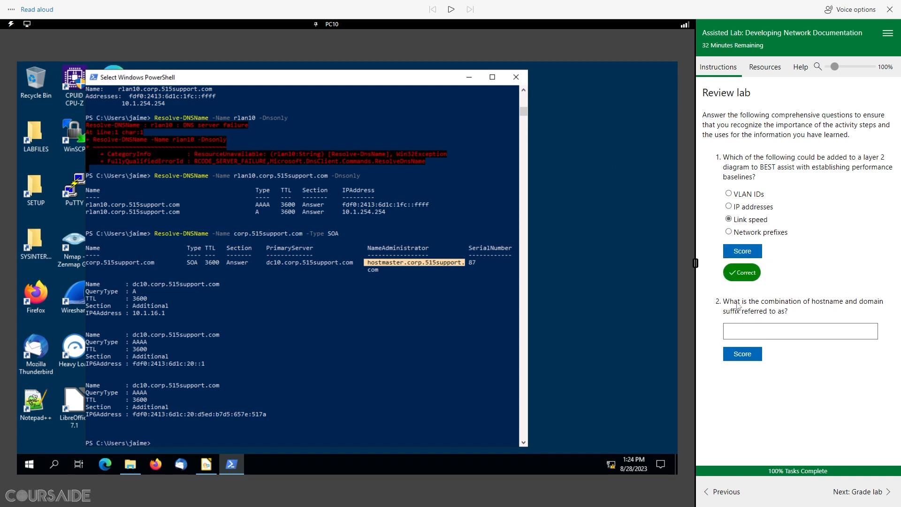
# - Answer review question 2 with Fully Qualified Domain Name (FQDN) and score it
pyautogui.click(781, 331)
pyautogui.click(821, 283)
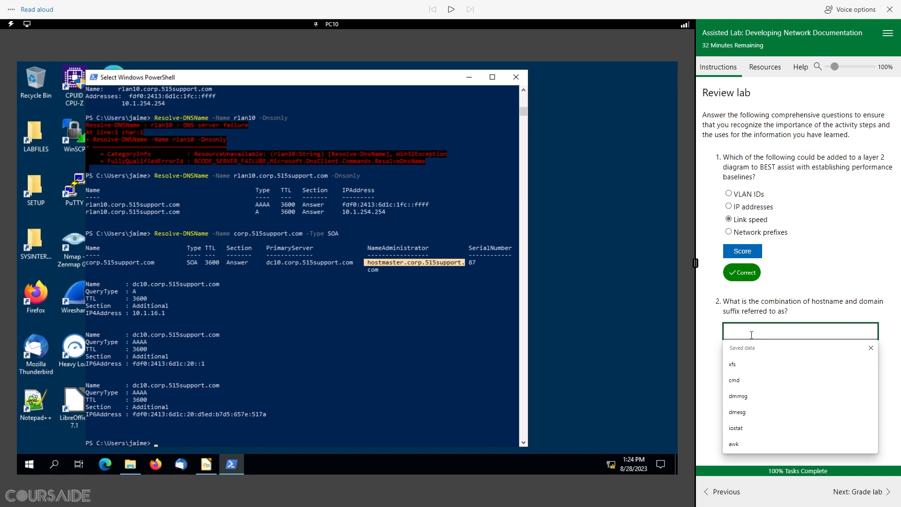
pyautogui.write('Fu')
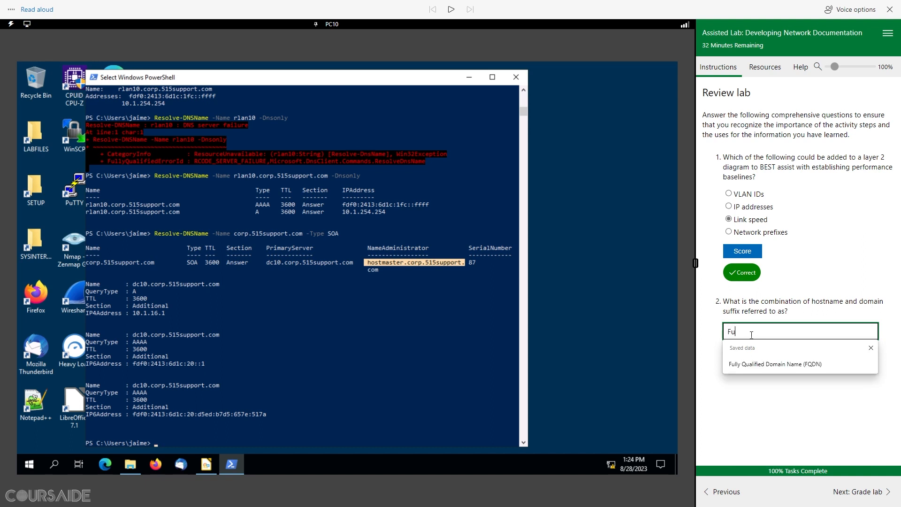
pyautogui.click(807, 364)
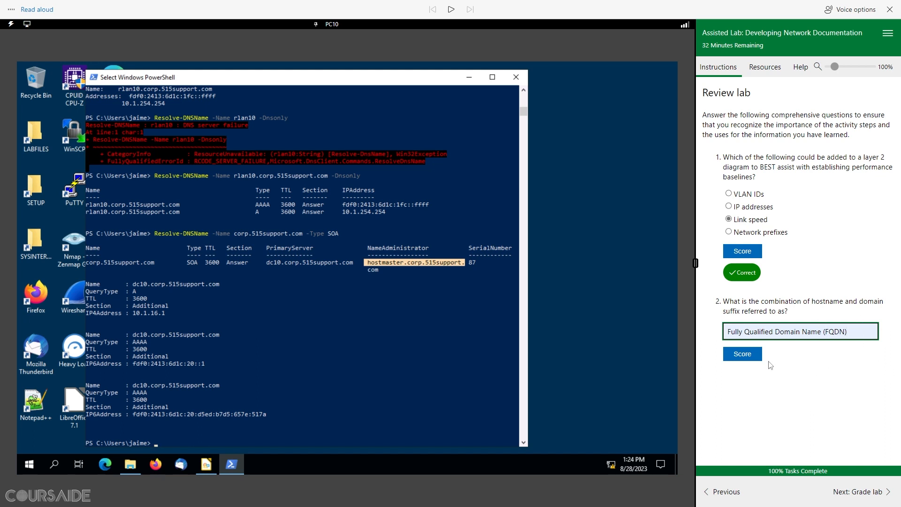
pyautogui.click(746, 361)
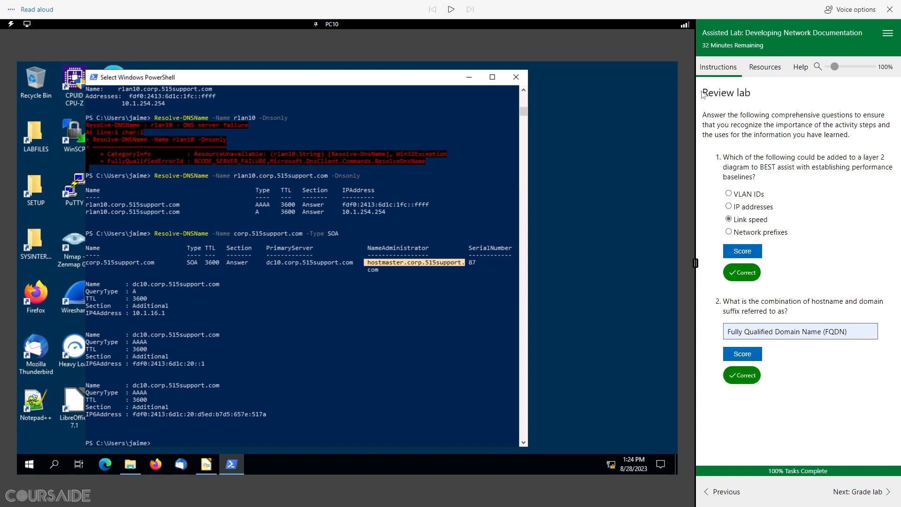
# - Have the Review lab page with its two questions read aloud from the heading
pyautogui.moveTo(702, 94); pyautogui.dragTo(765, 97)
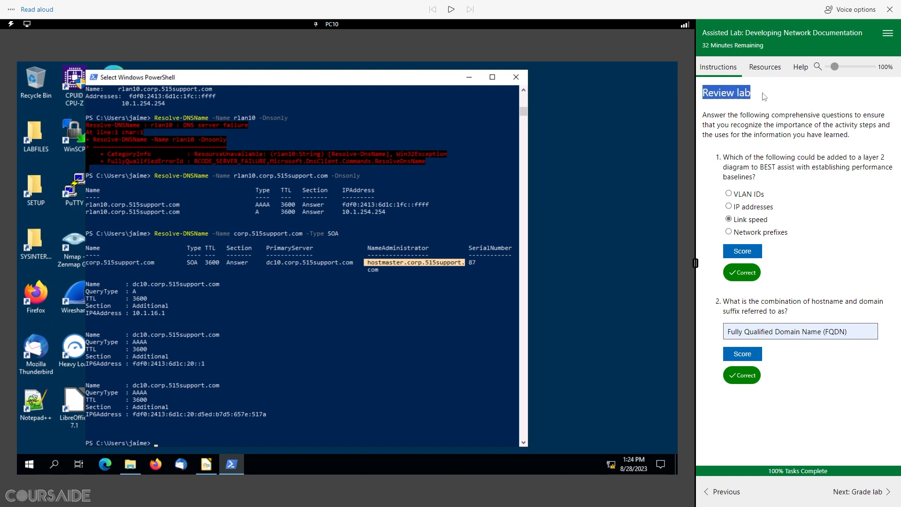
pyautogui.click(451, 9)
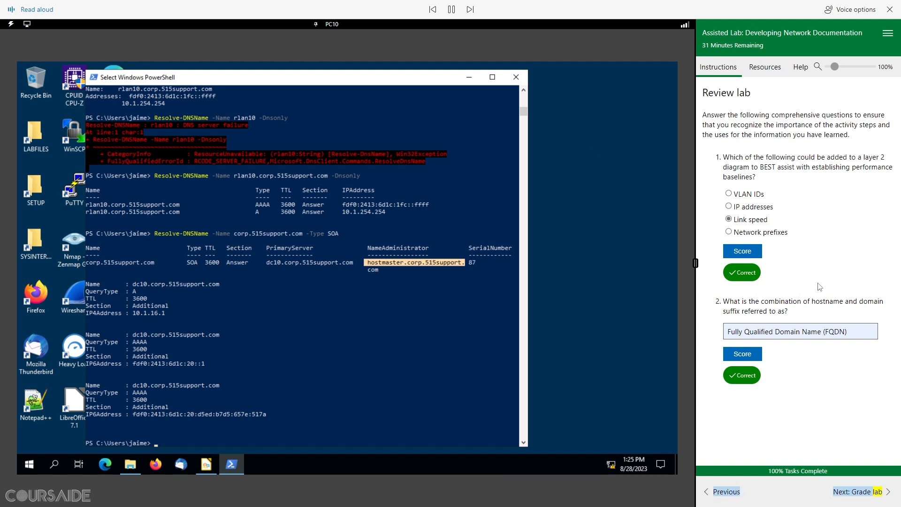
# - Go to the Grade lab page, have its instructions read aloud and submit the lab for grading
pyautogui.click(865, 494)
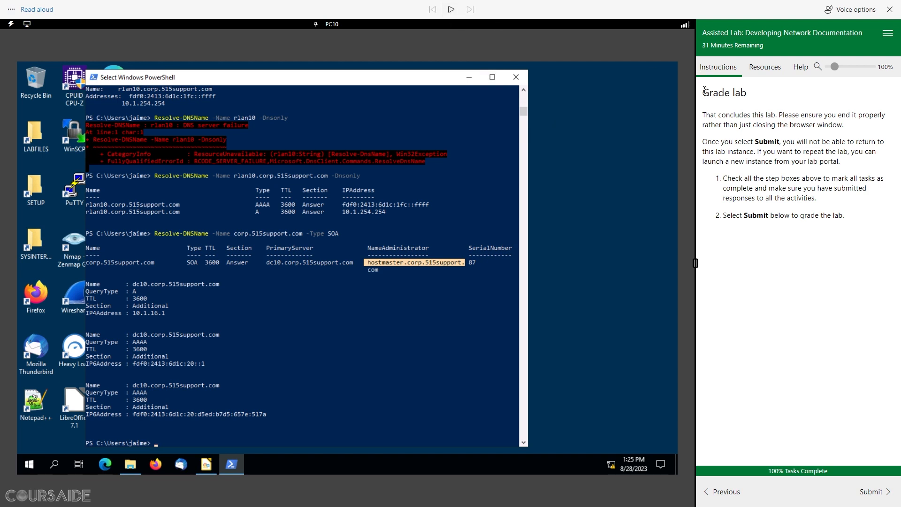
pyautogui.moveTo(702, 90); pyautogui.dragTo(765, 96)
pyautogui.click(451, 9)
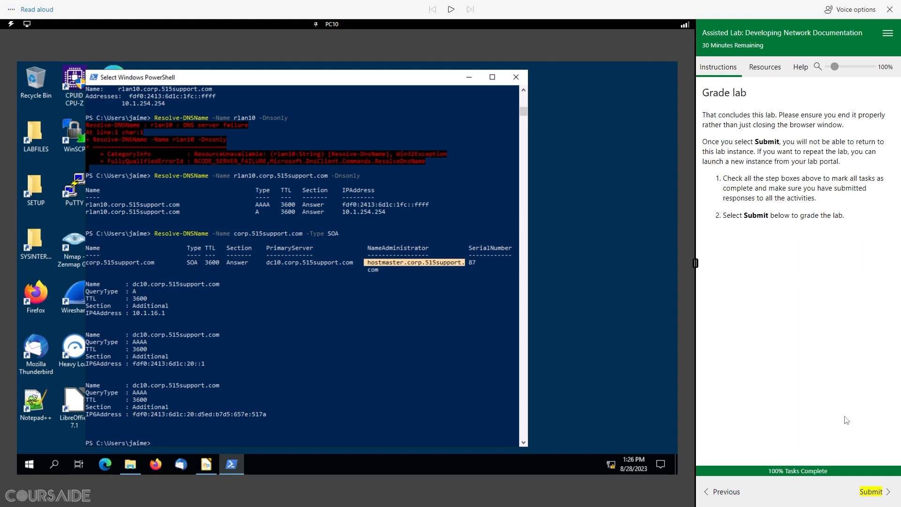
pyautogui.click(875, 494)
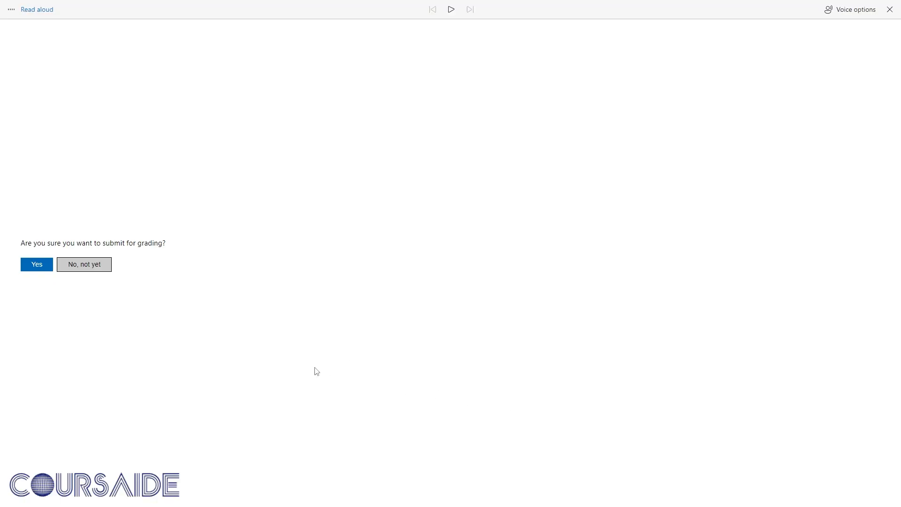
pyautogui.click(36, 265)
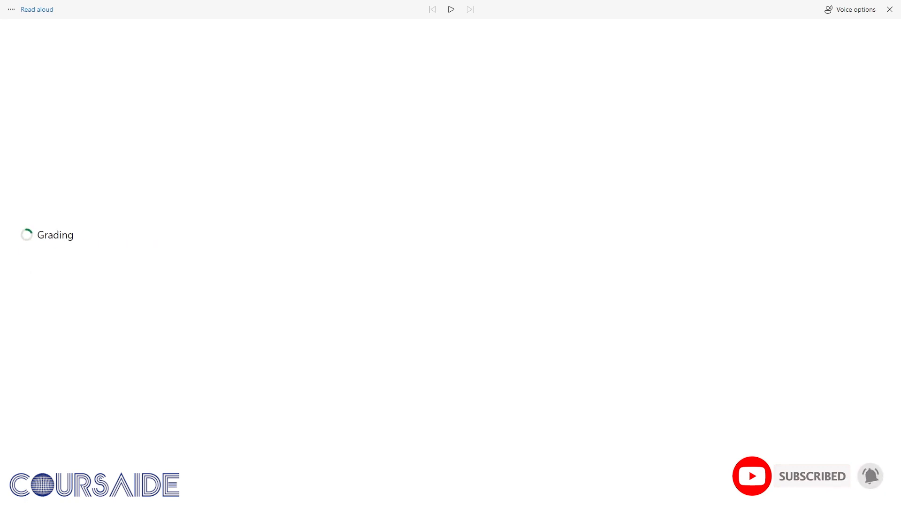